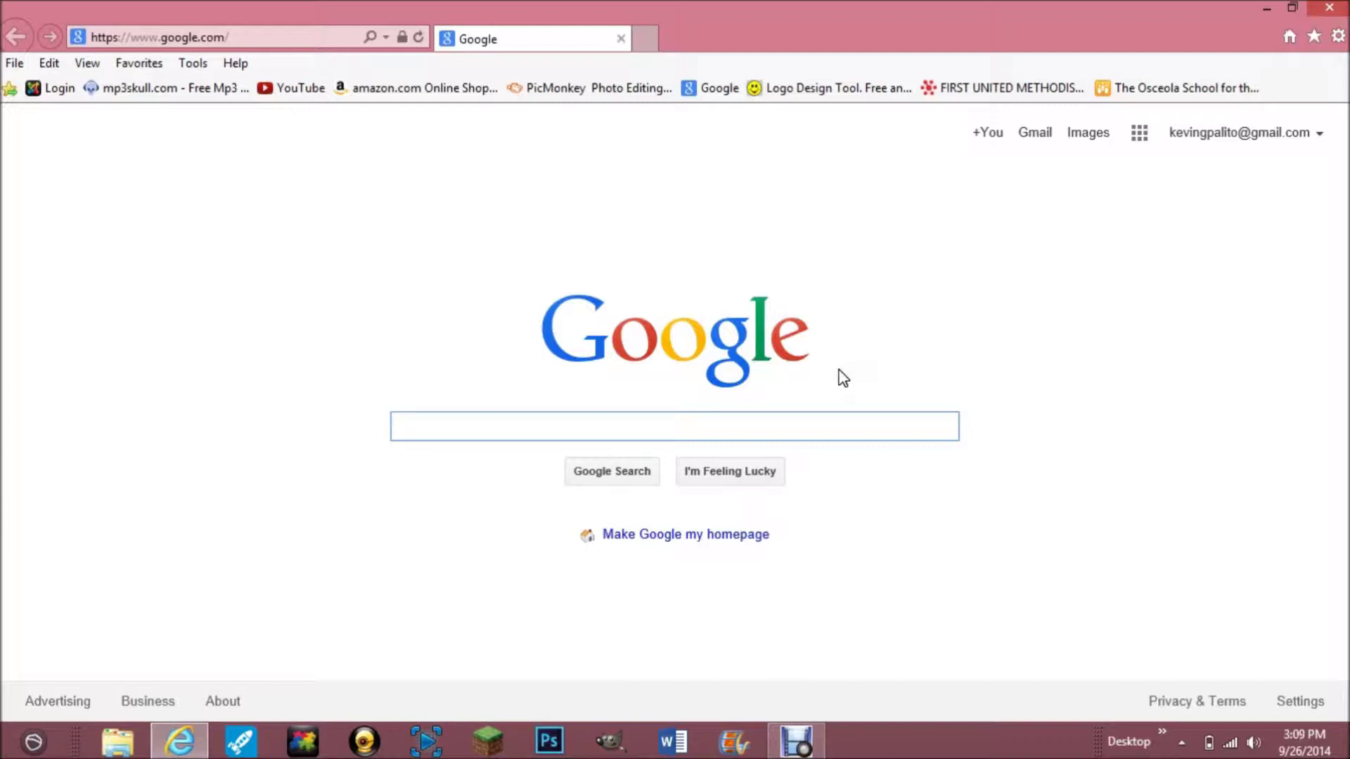
Search Google Images for 'minecraft shaders hd'.
type("Min")
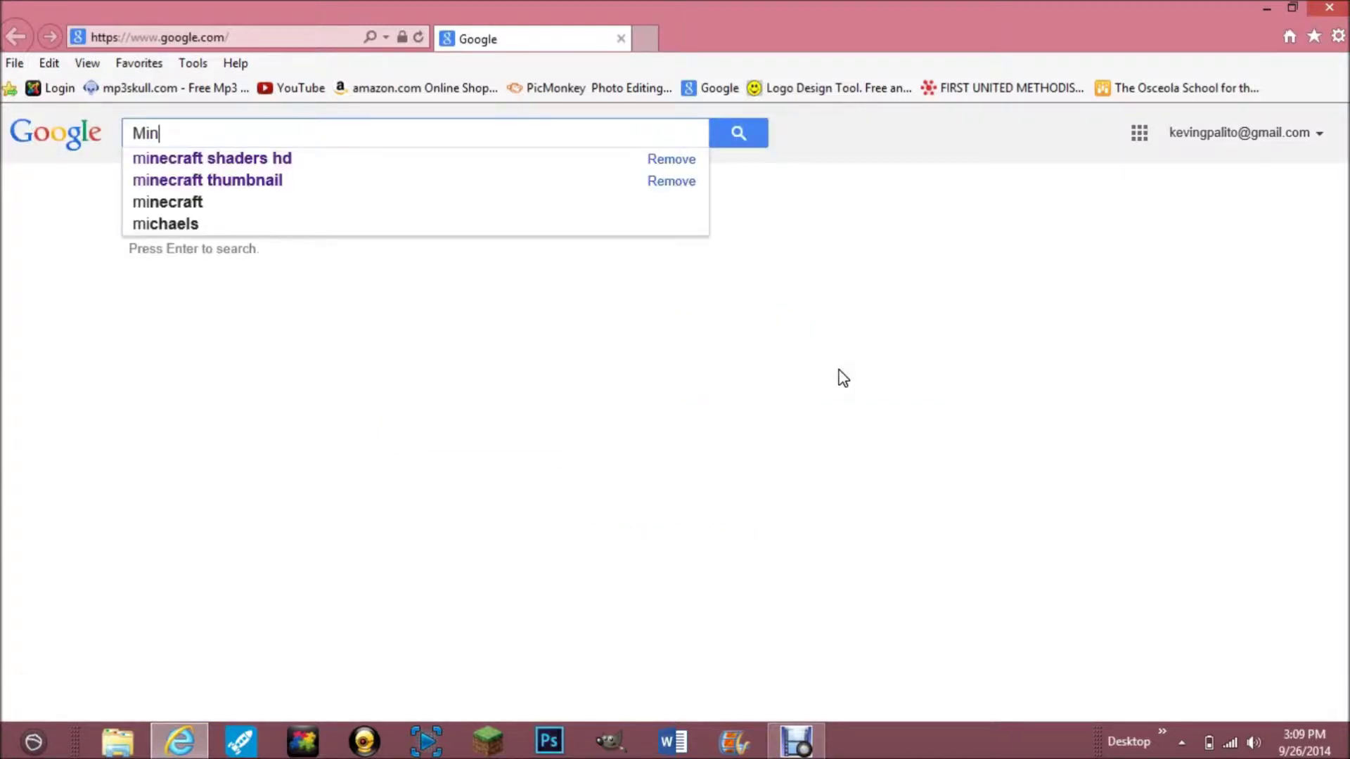
type("ecraft")
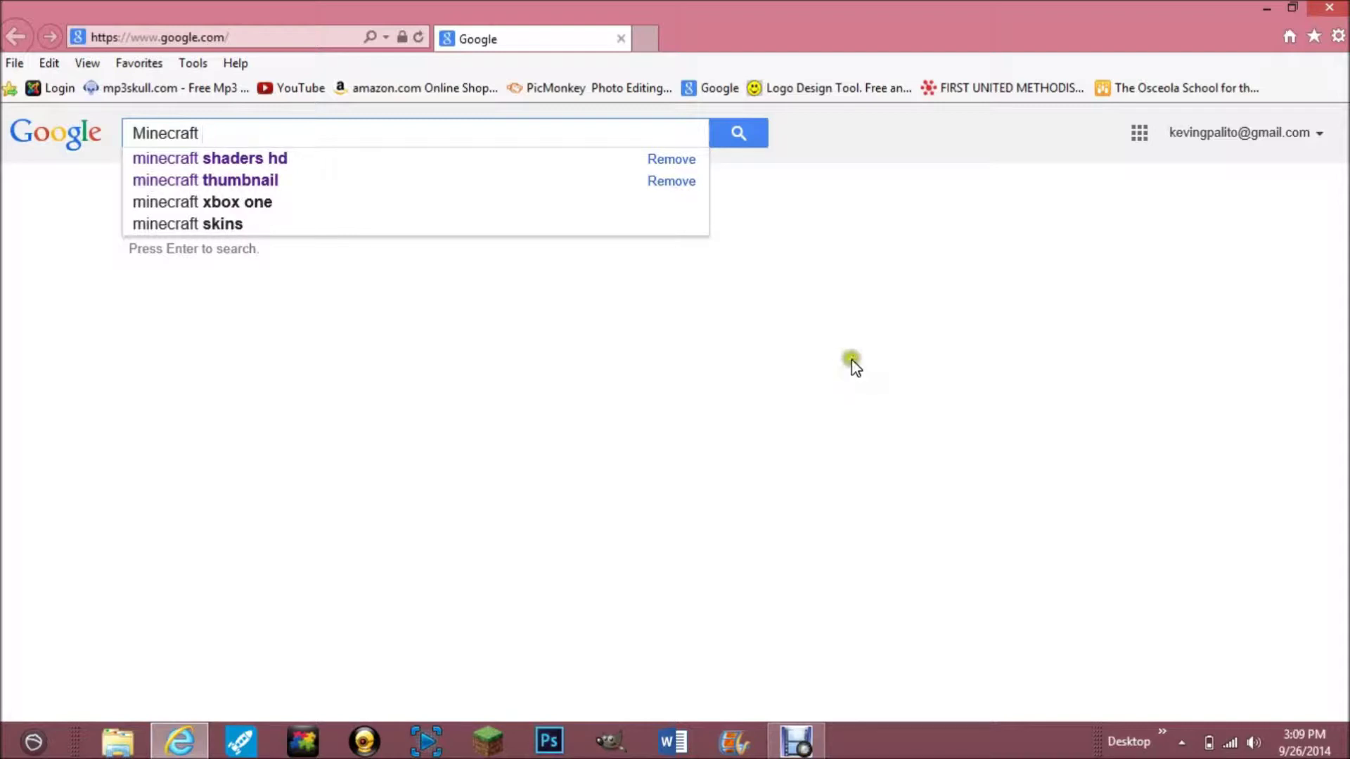
left_click(425, 157)
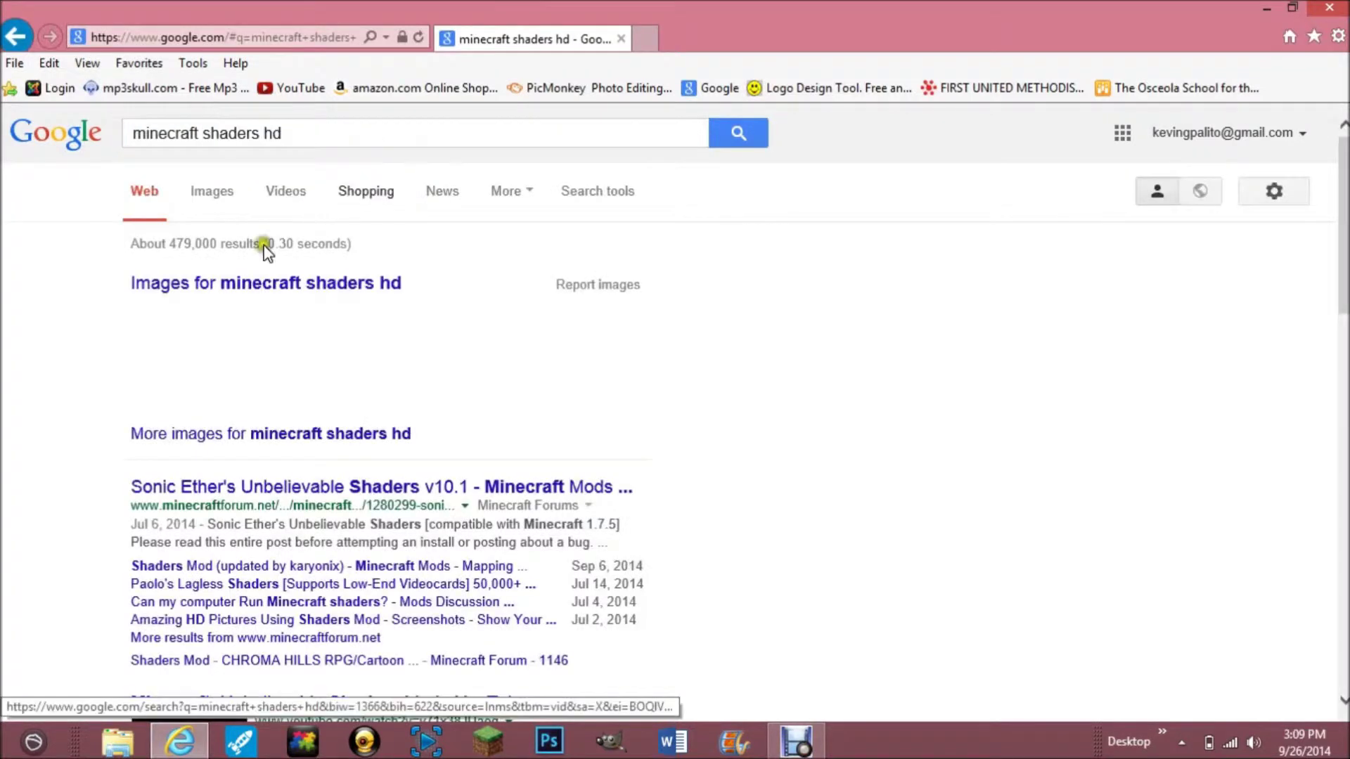
left_click(237, 205)
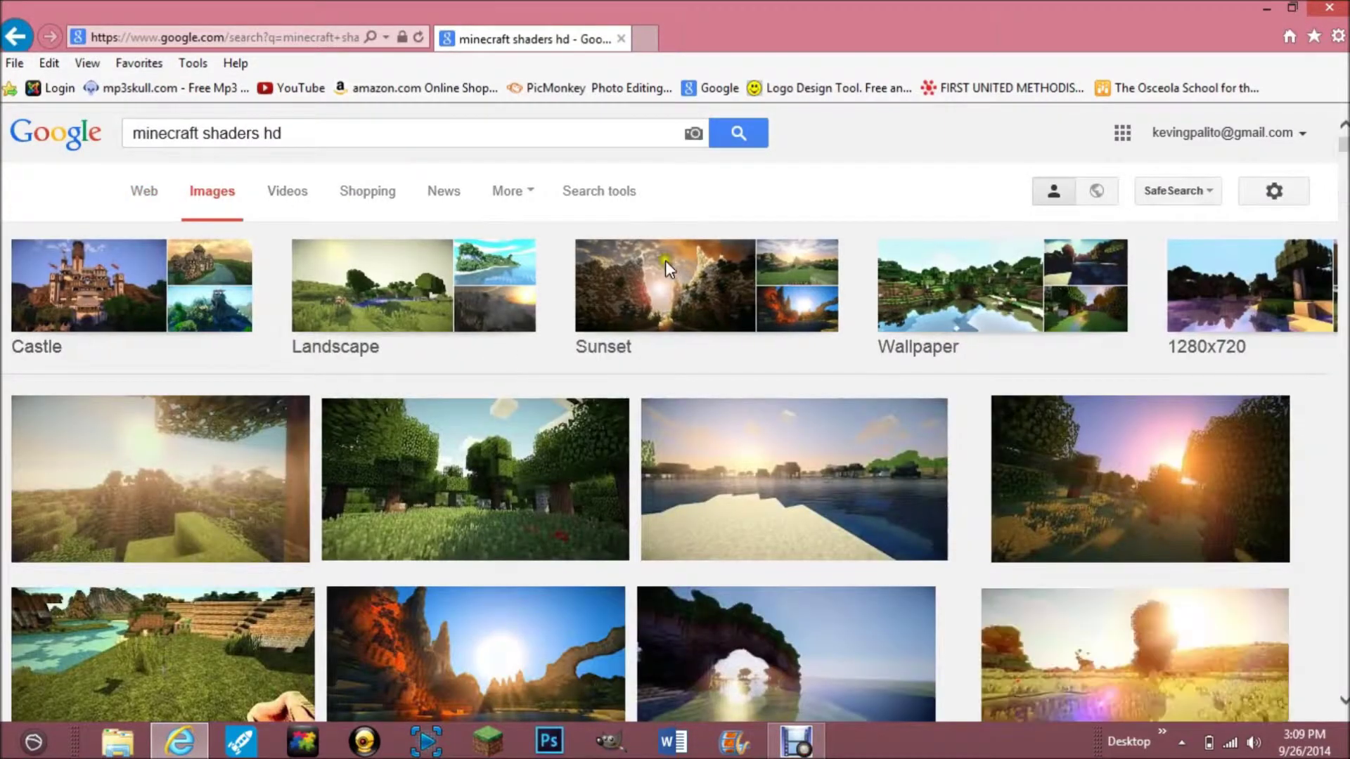
Scroll through the landscape results and open a large preview of the sunlit jungle picture.
scroll(654, 270, "down", 2)
scroll(768, 262, "down", 3)
scroll(808, 309, "down", 3)
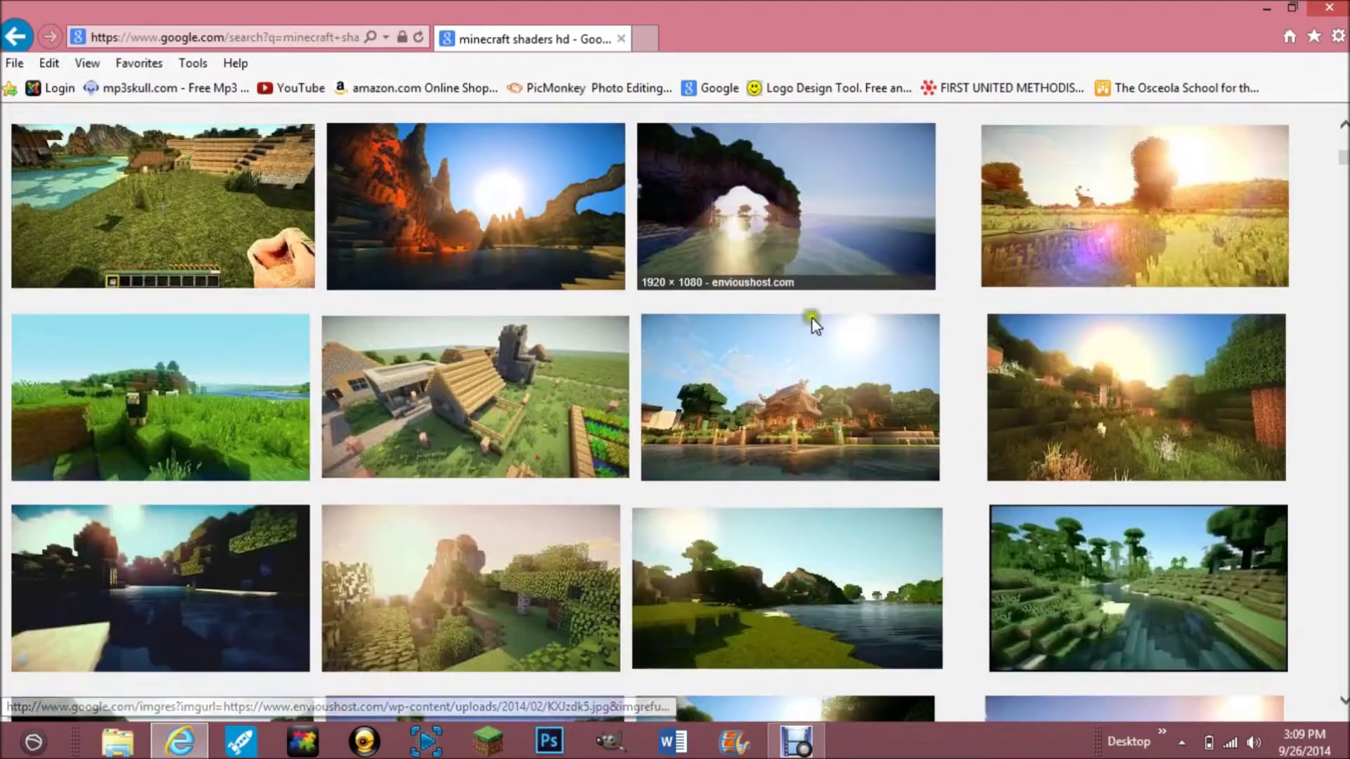
scroll(820, 233, "down", 3)
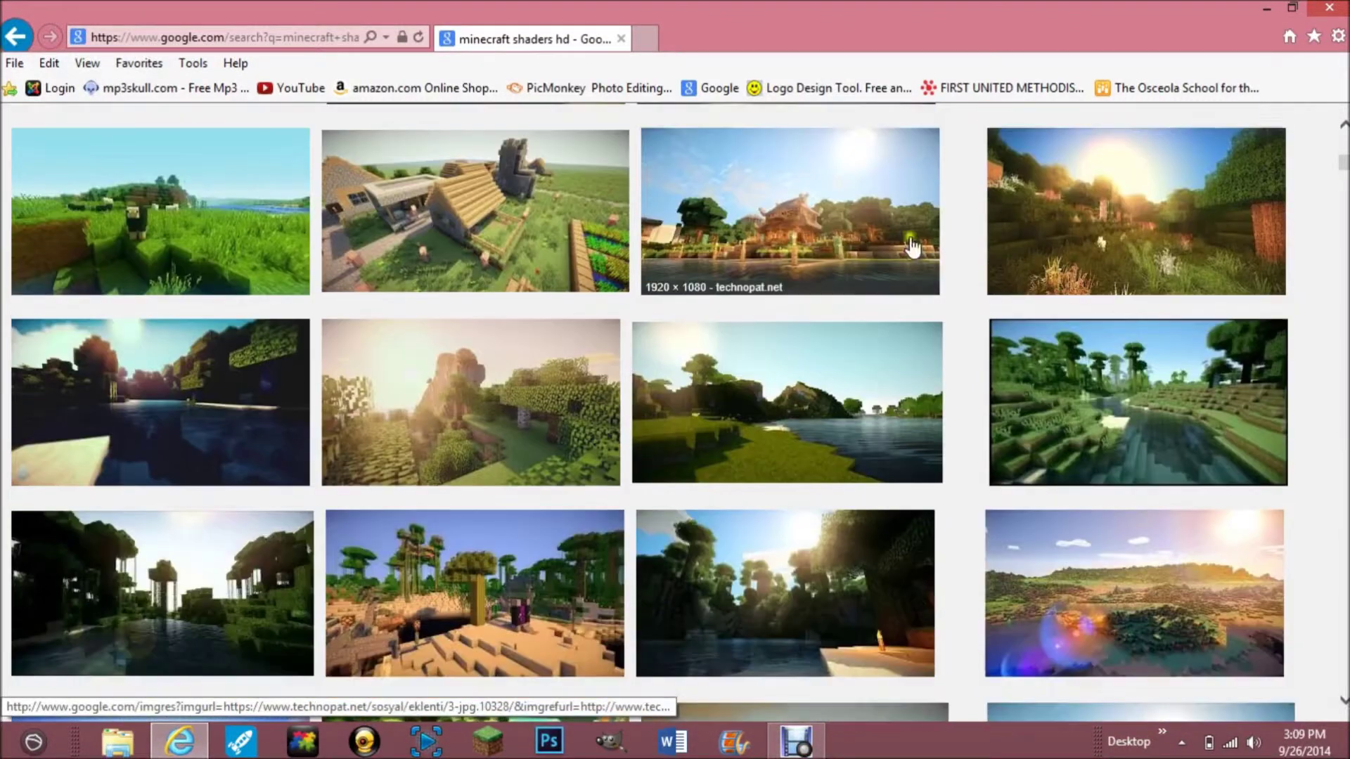
scroll(835, 292, "down", 1)
scroll(875, 310, "down", 3)
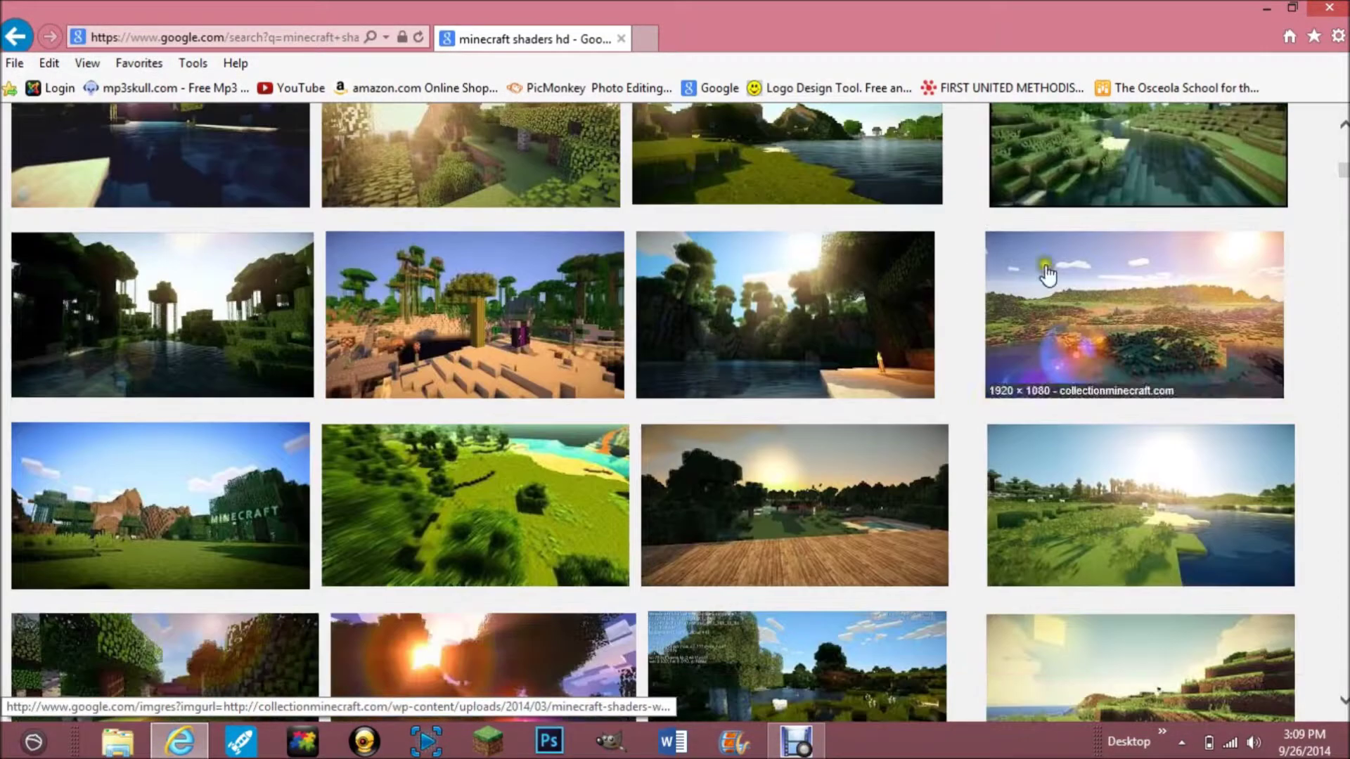
scroll(502, 358, "down", 1)
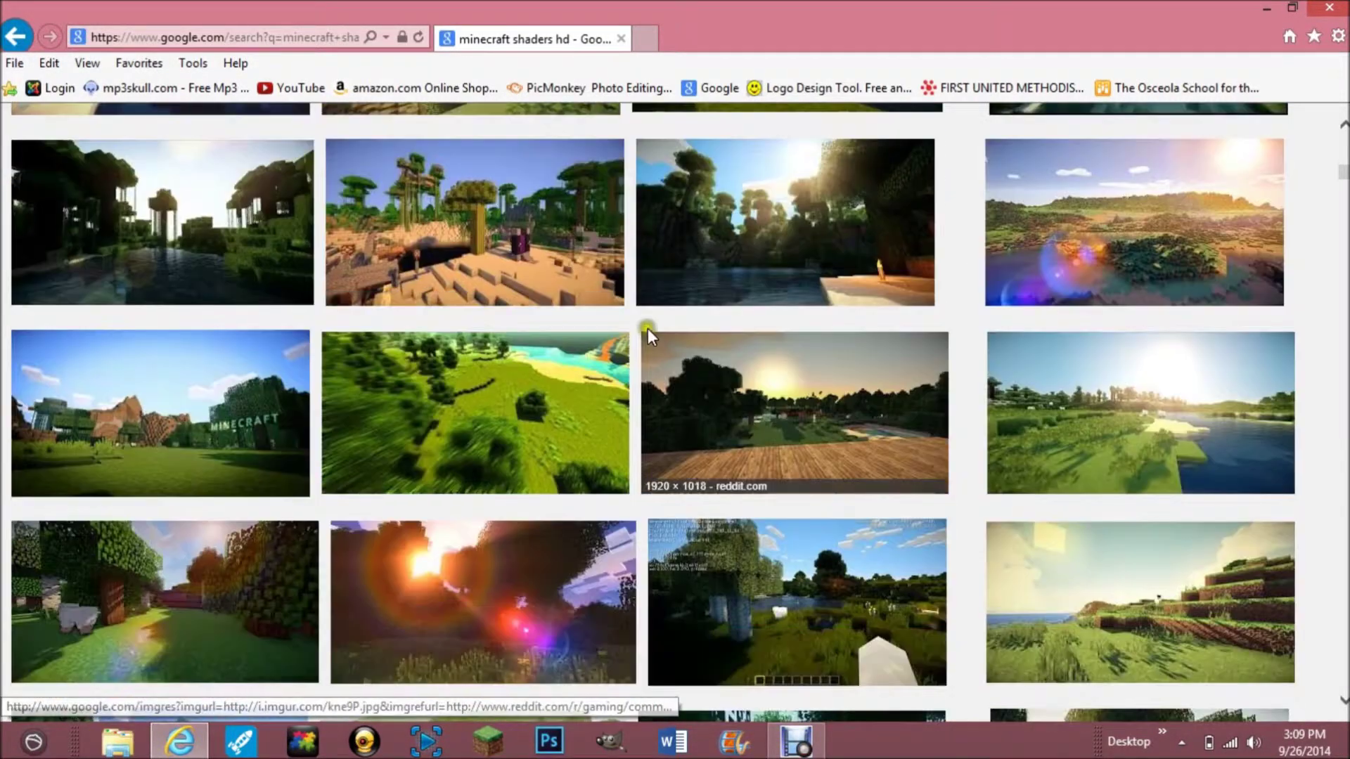
left_click(830, 213)
Save the full-size jungle picture to Pictures as a JPEG under a new name, keeping maxresdefault.jpg.
left_click(1002, 379)
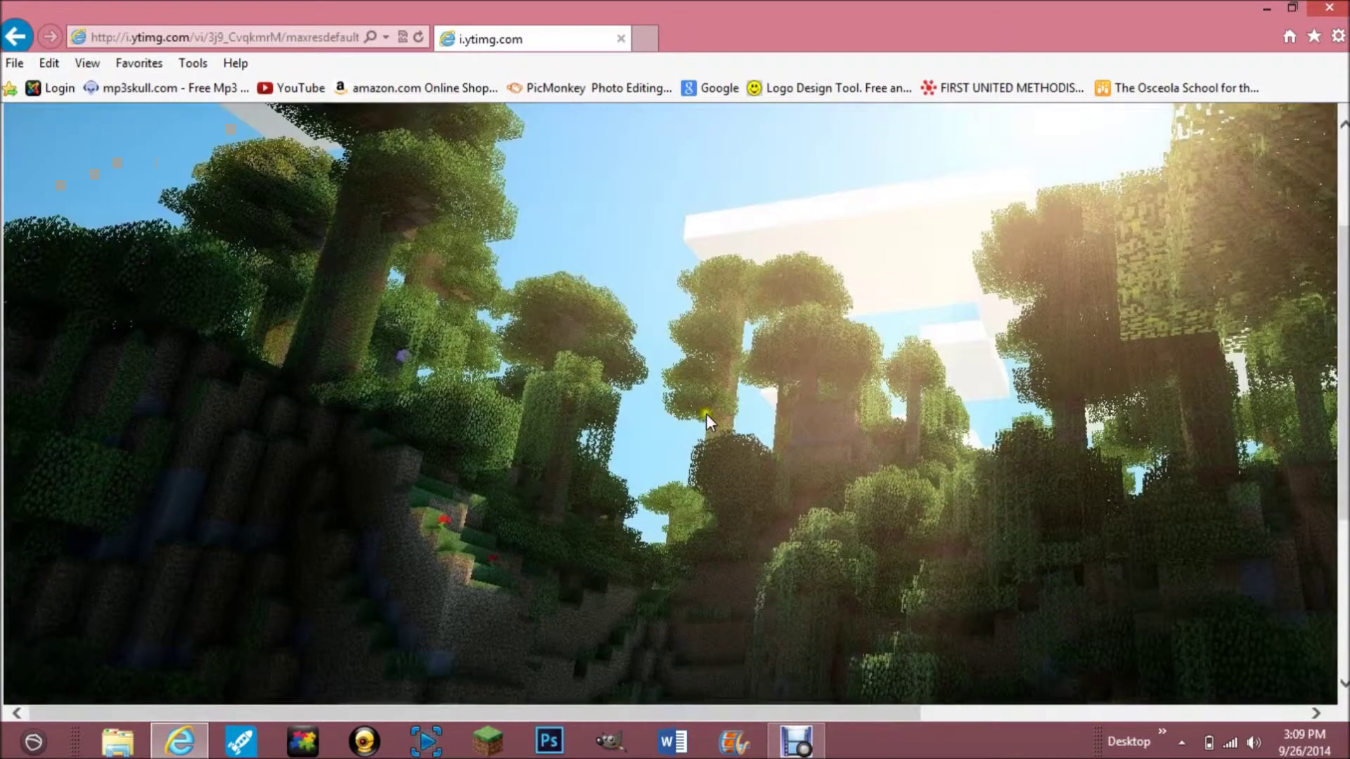
right_click(706, 414)
left_click(809, 387)
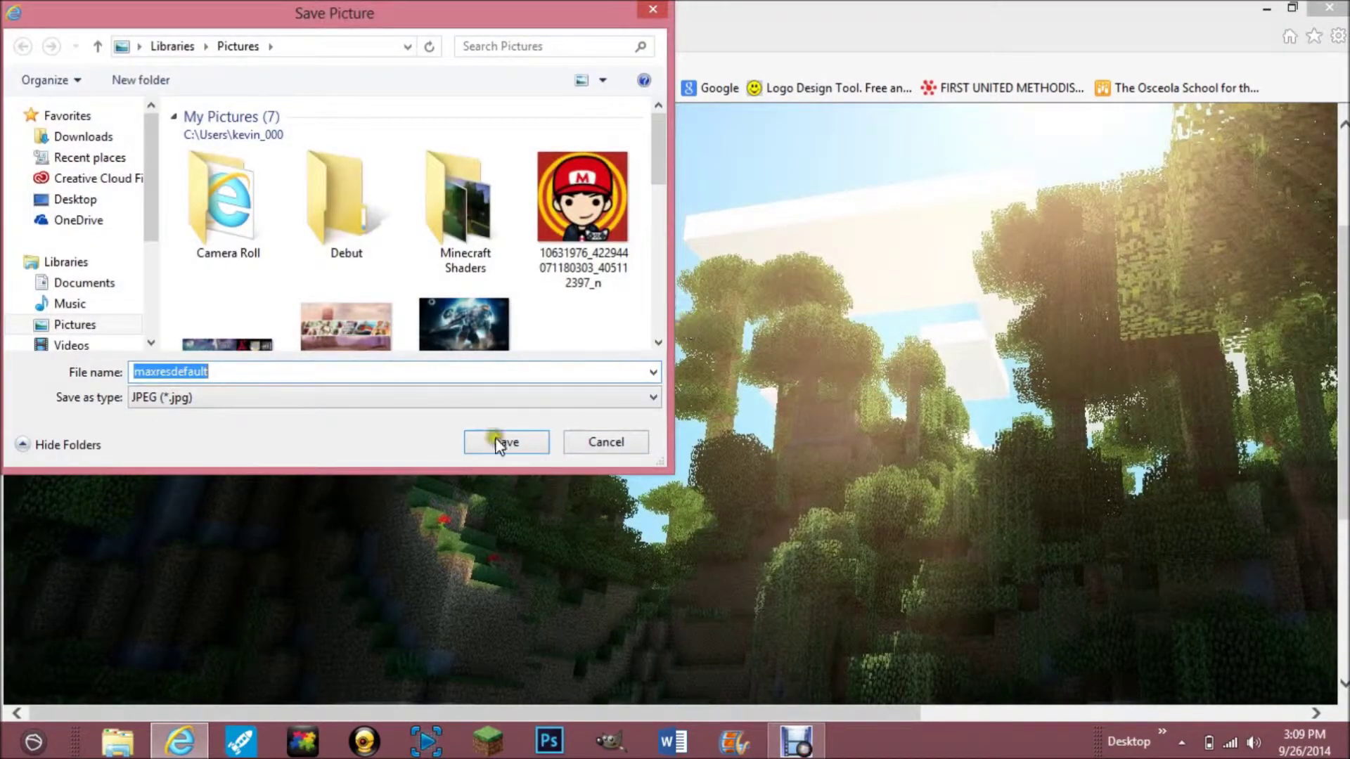
left_click(507, 443)
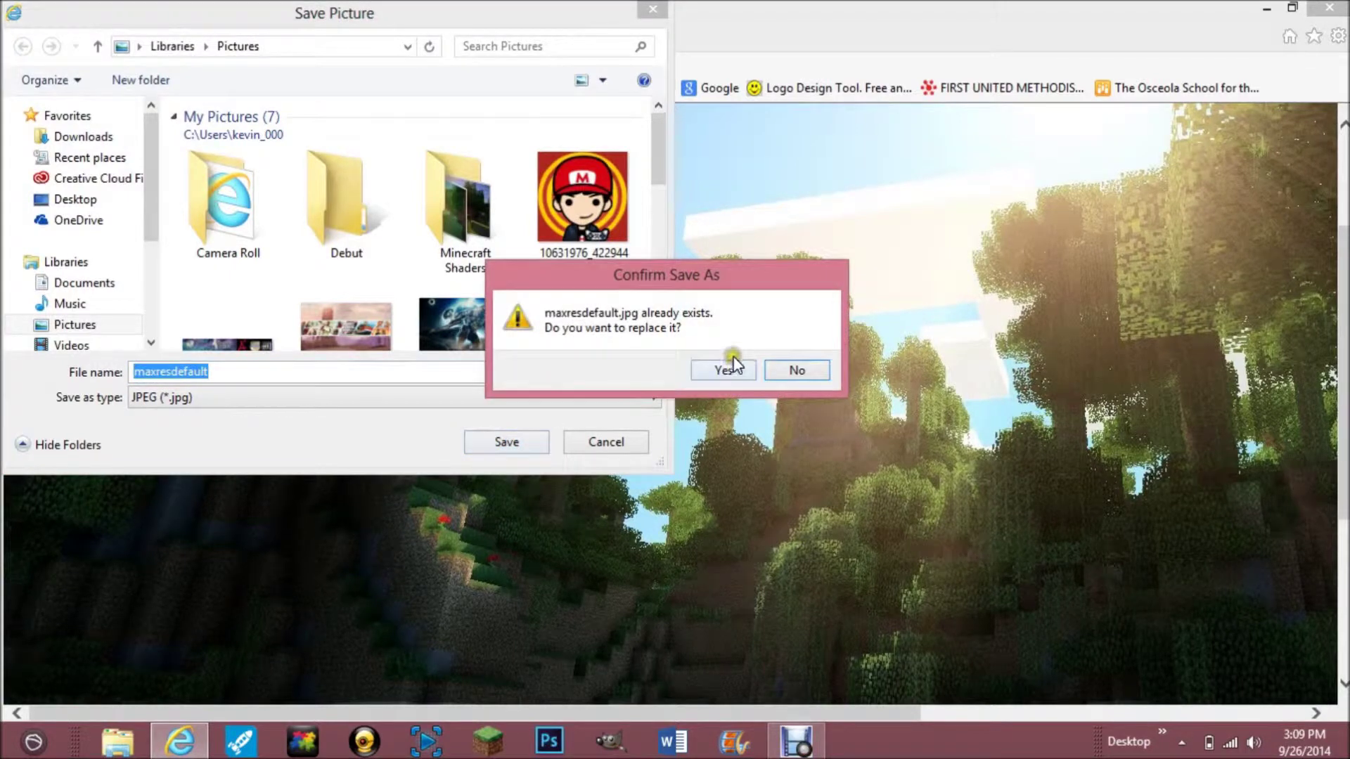
left_click(796, 370)
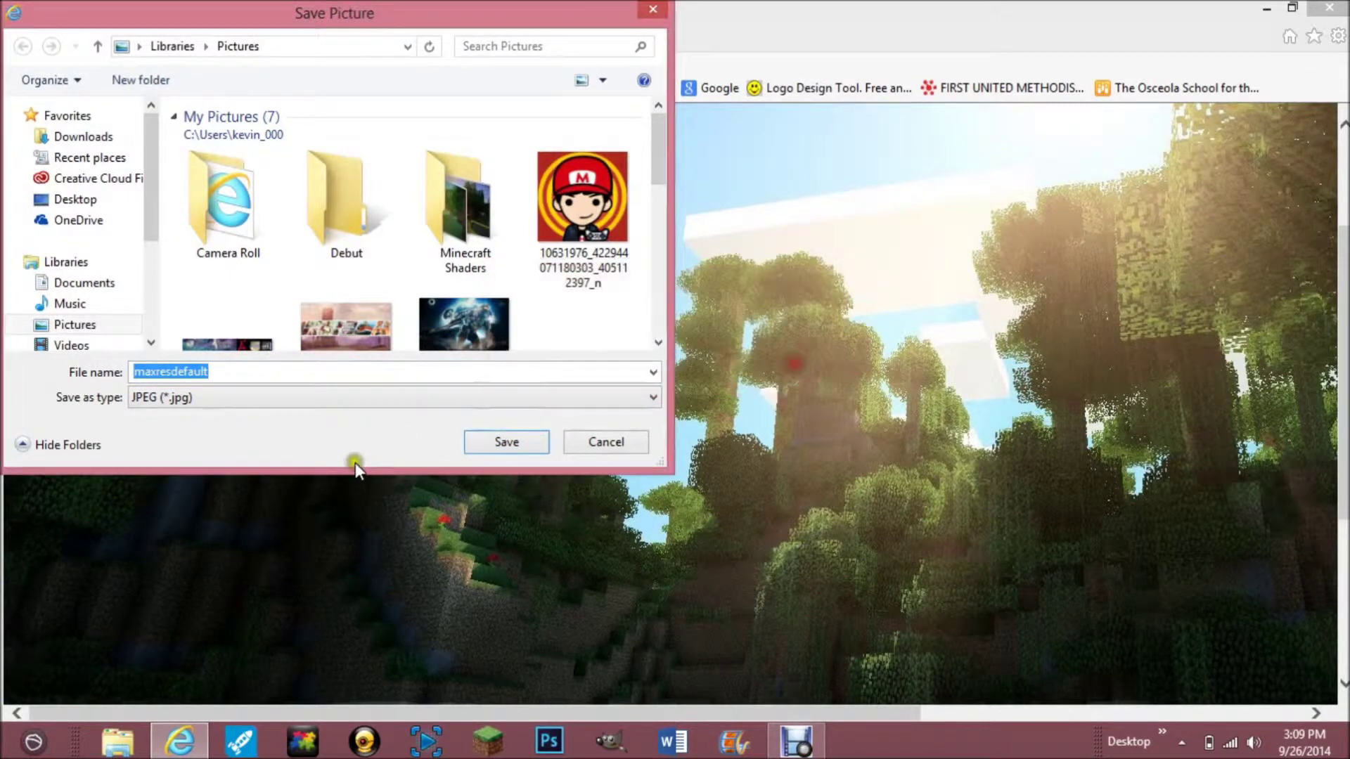
type("6")
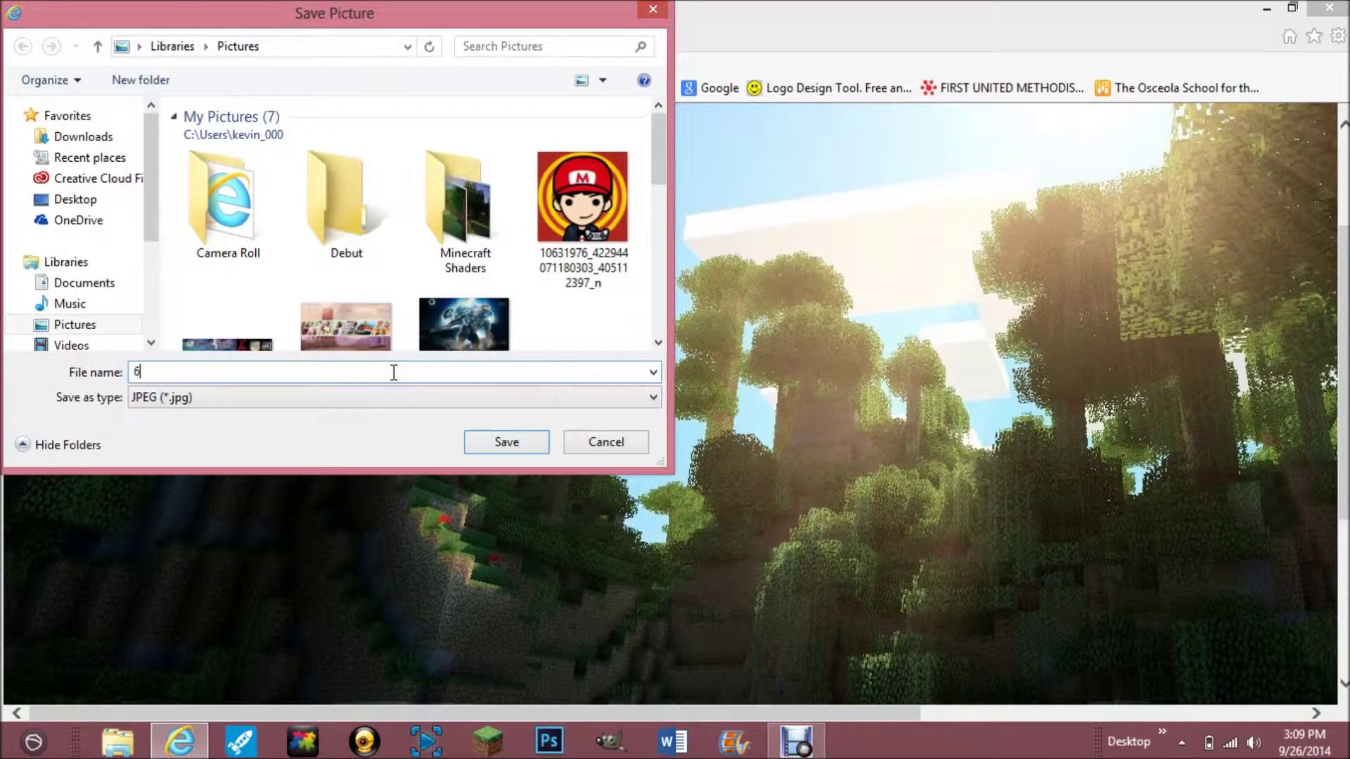
type("t")
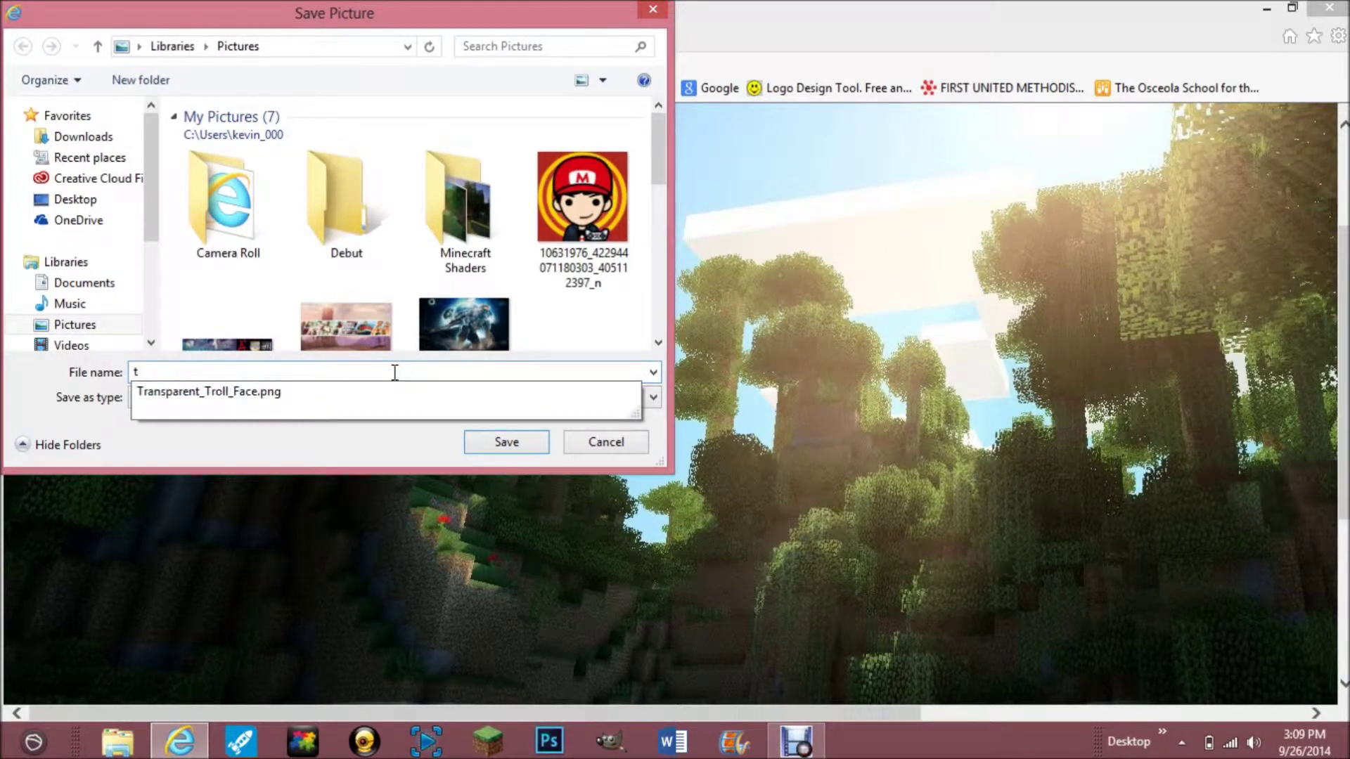
type("o")
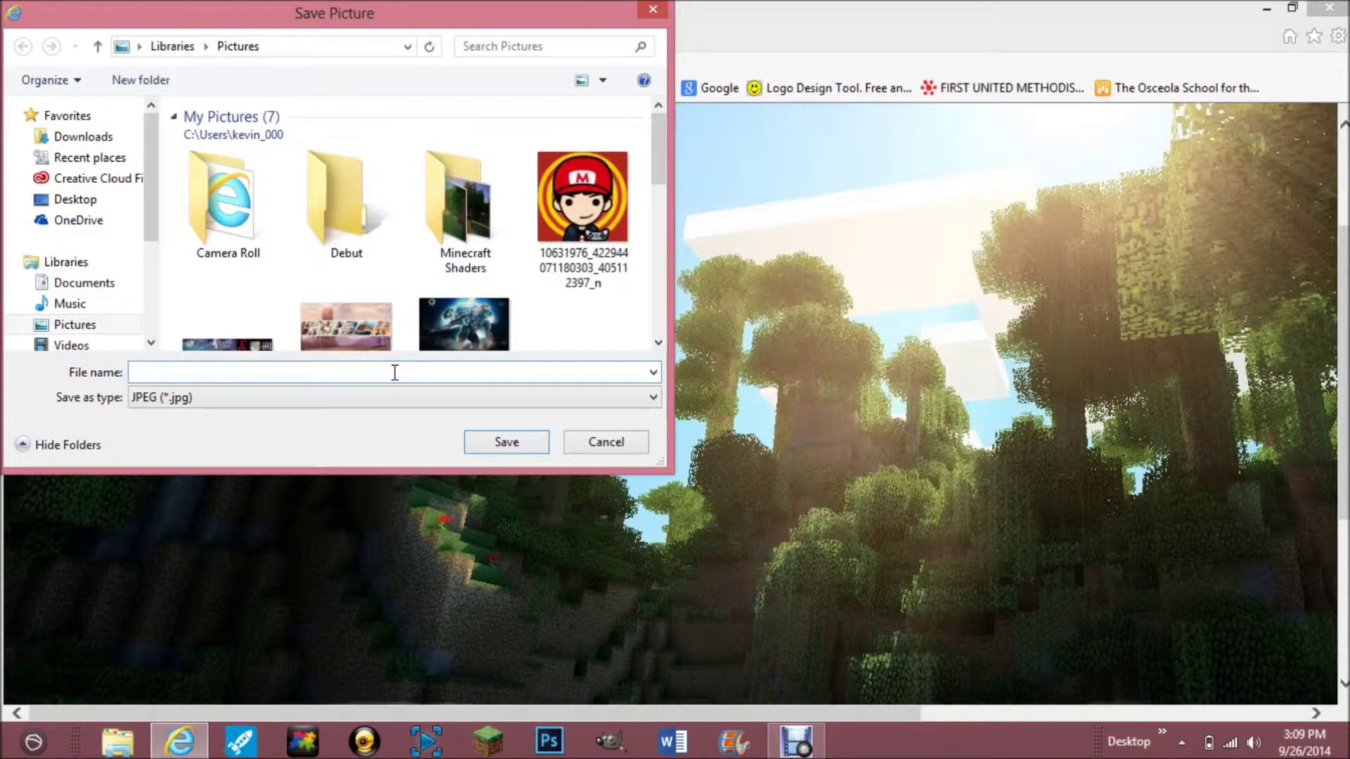
type("youtube")
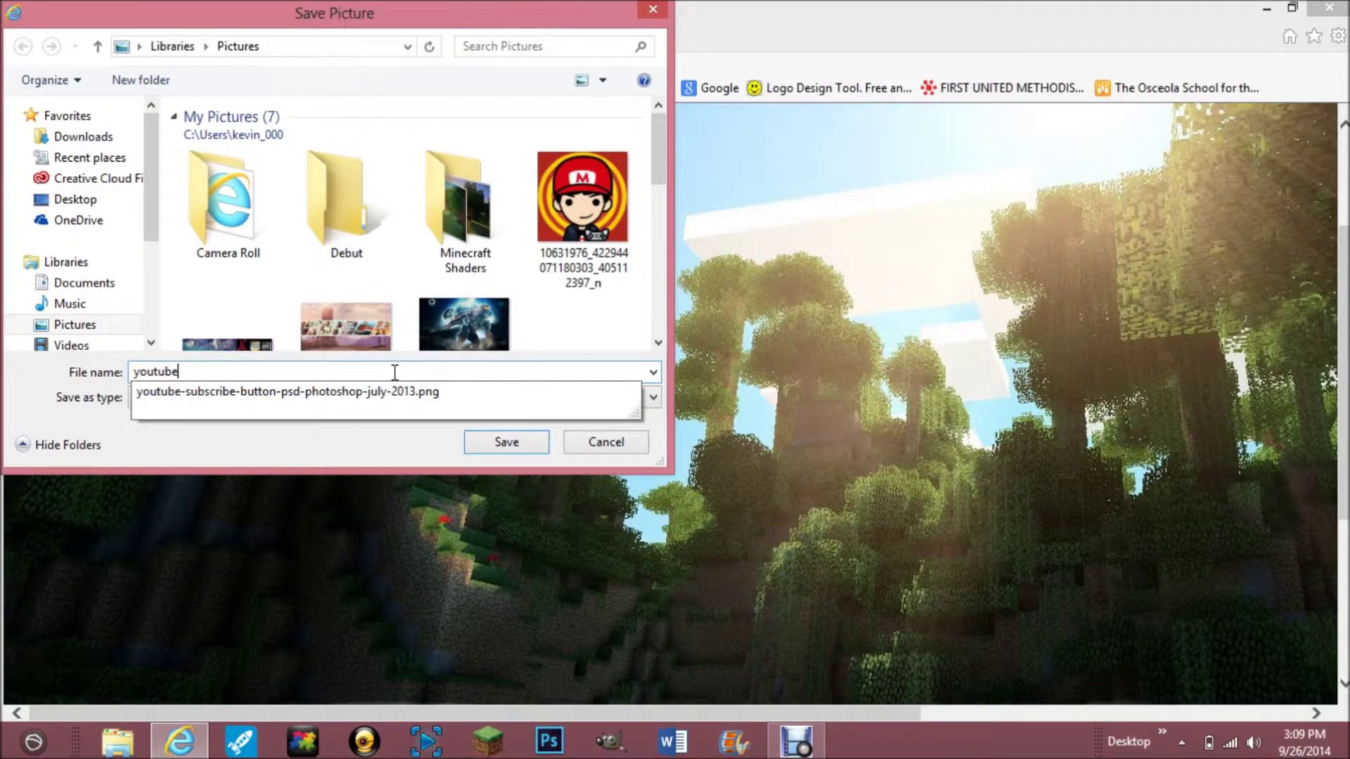
key("Return")
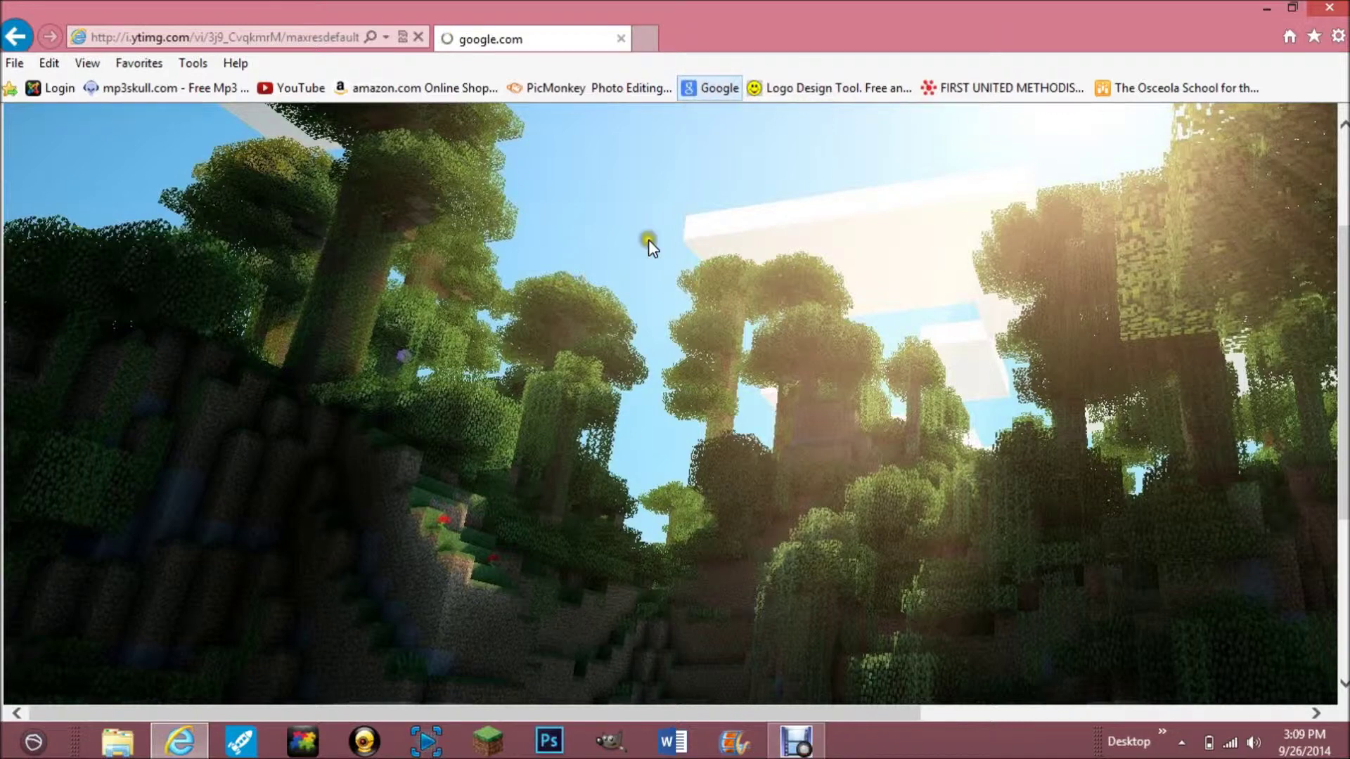
Search for 'logo' and open the FlamingText logo design site.
type("lo")
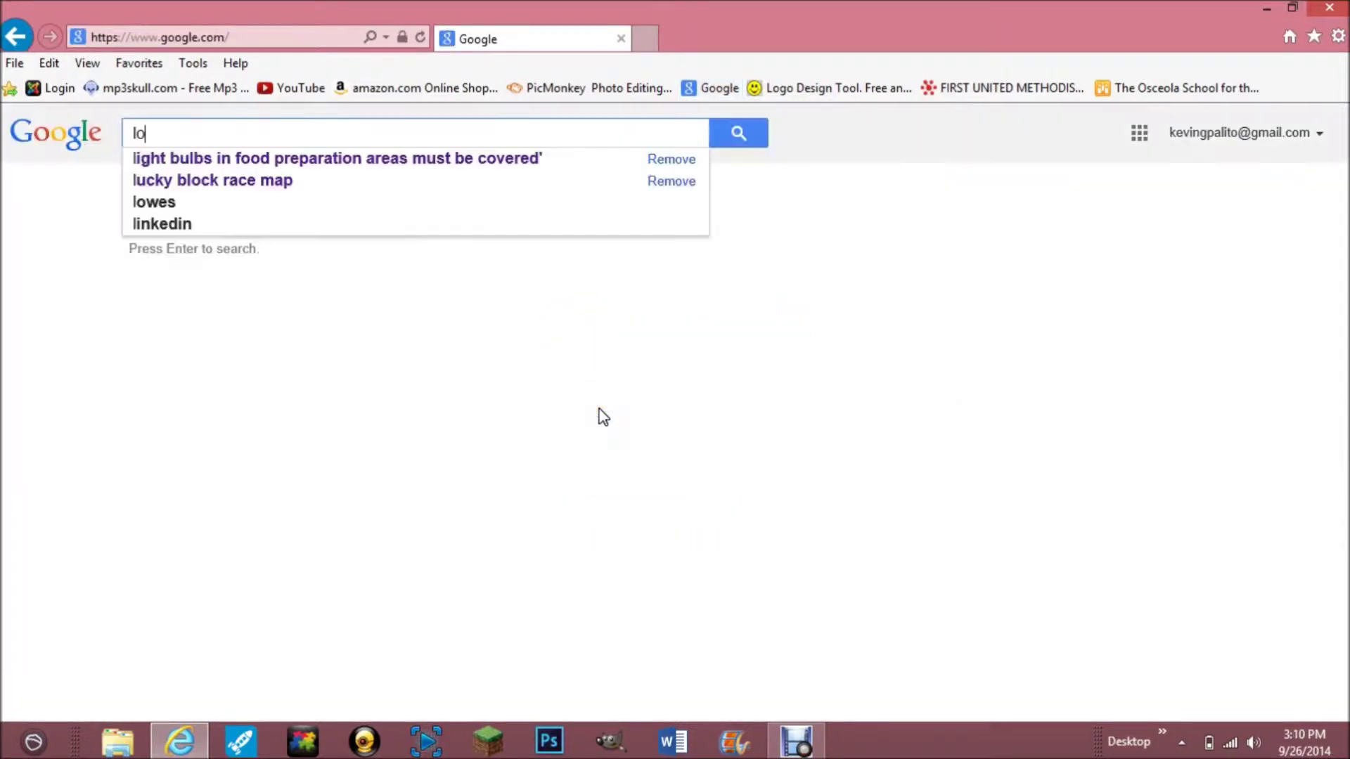
type("h")
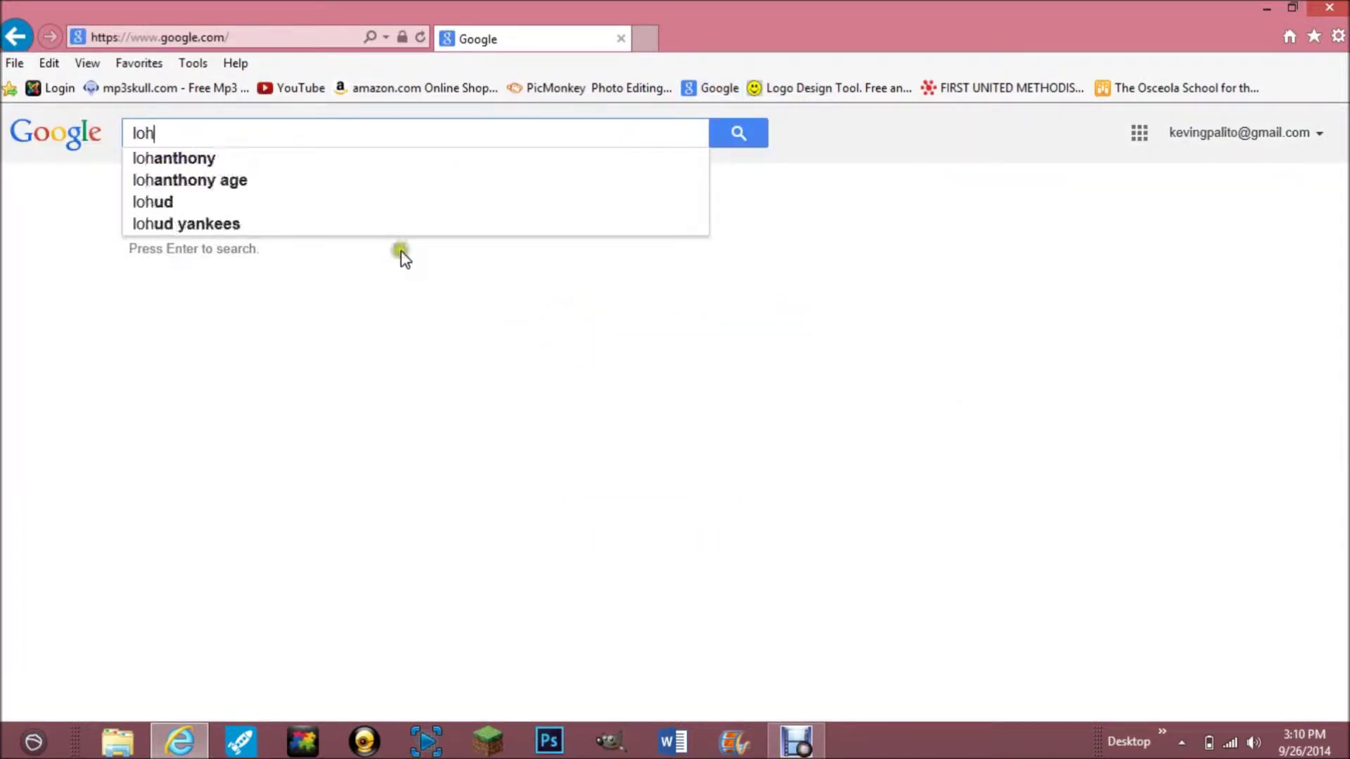
key("BackSpace")
type("go")
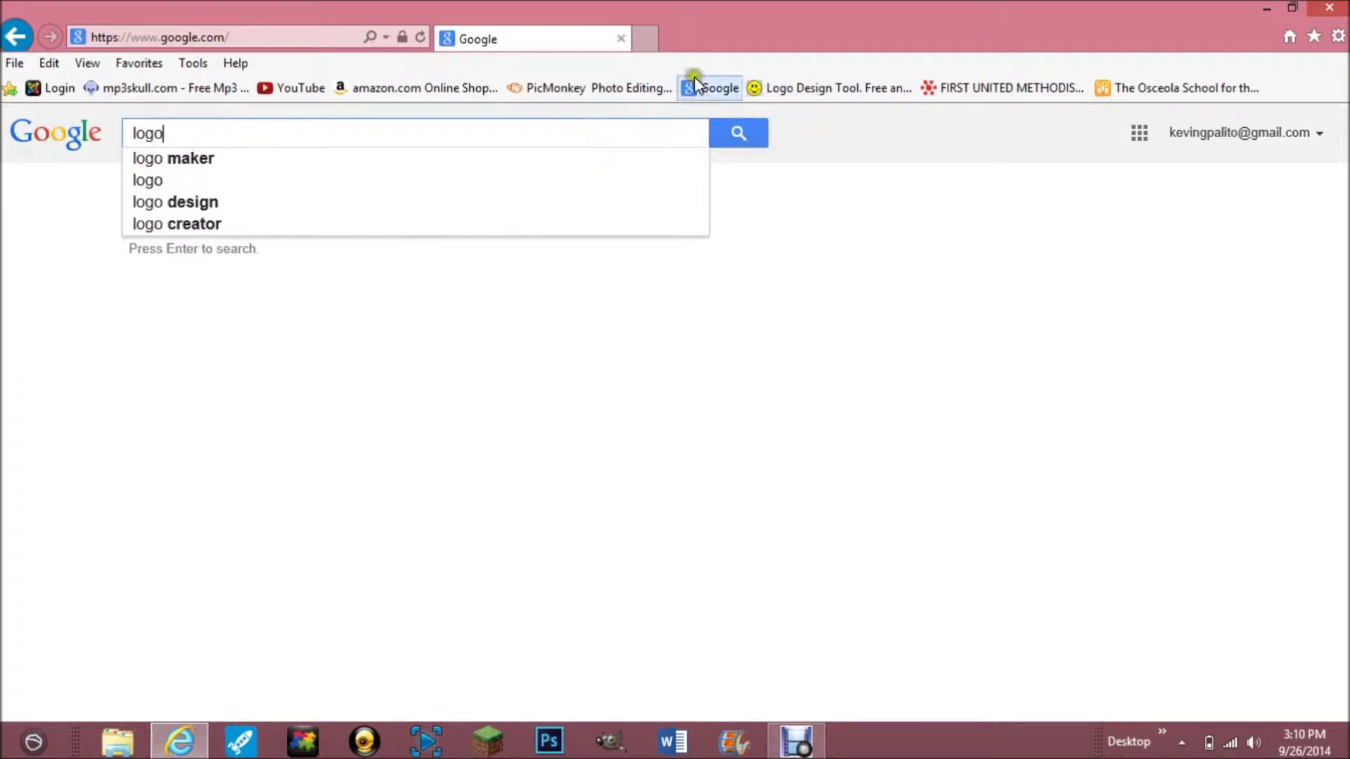
left_click(838, 87)
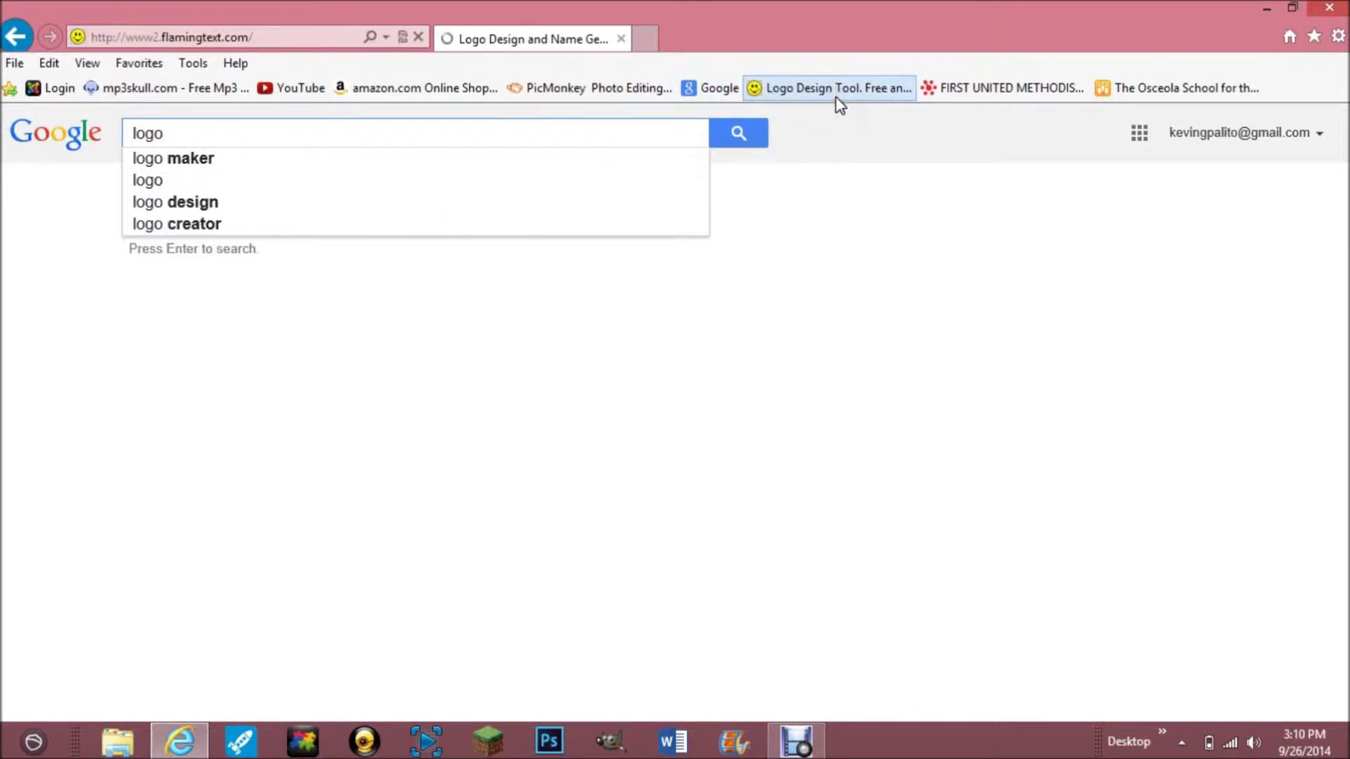
left_click(264, 38)
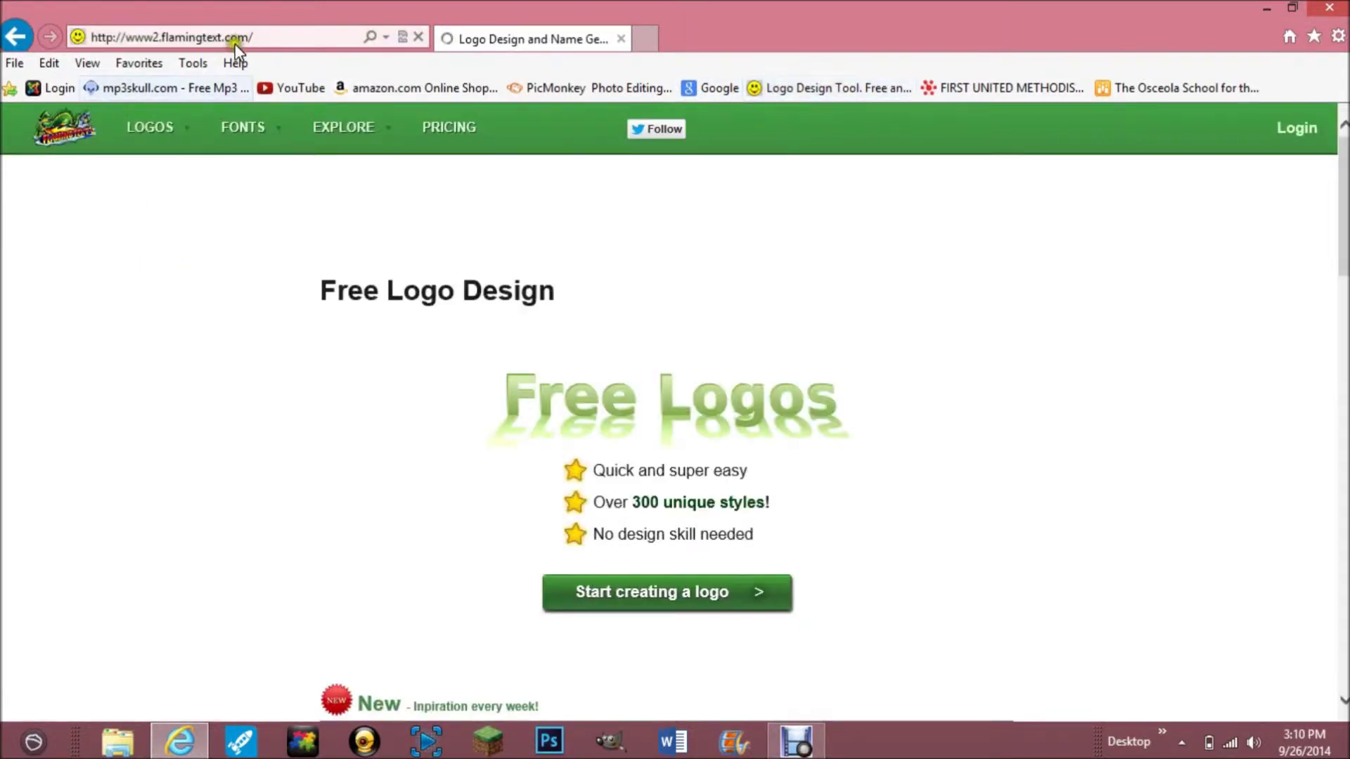
left_click(456, 13)
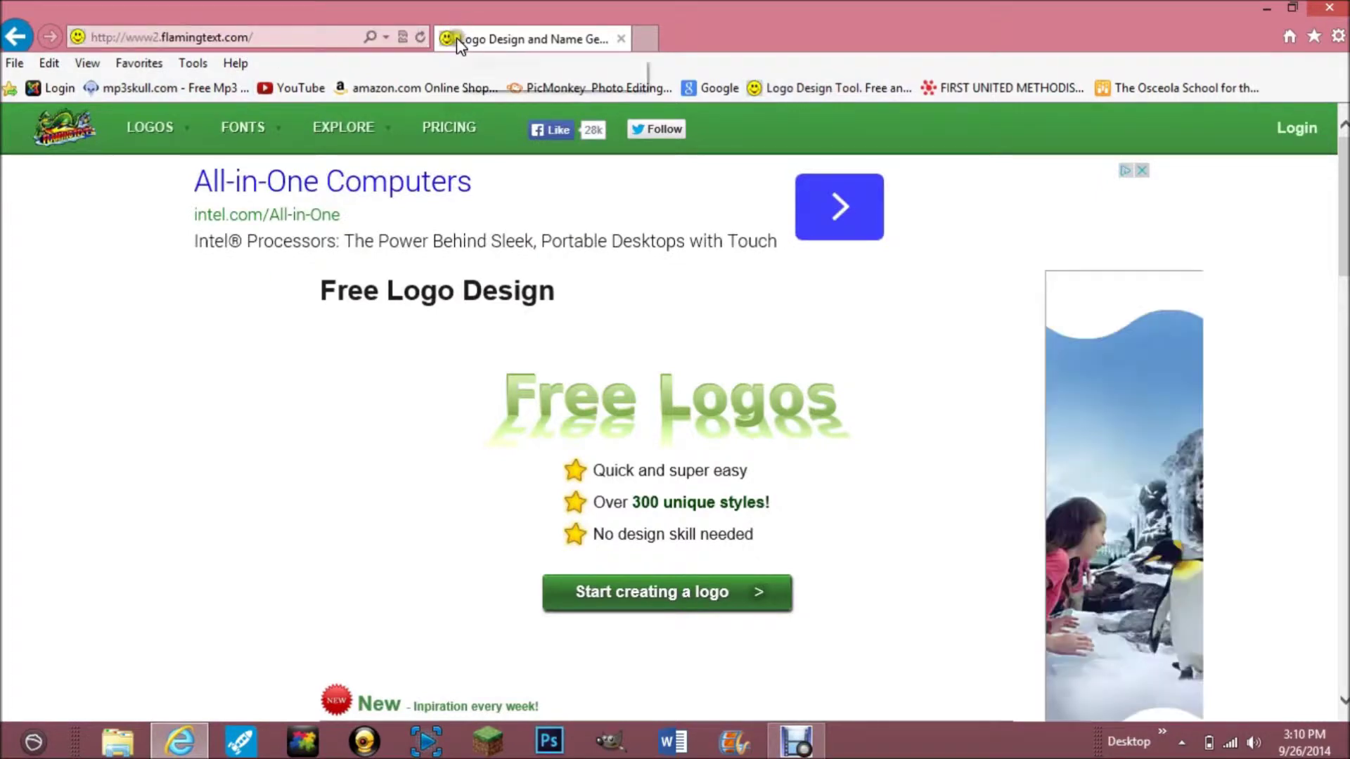
Browse All Logos pages 3 and 4 to reach the blue glowing Water style.
scroll(879, 431, "down", 4)
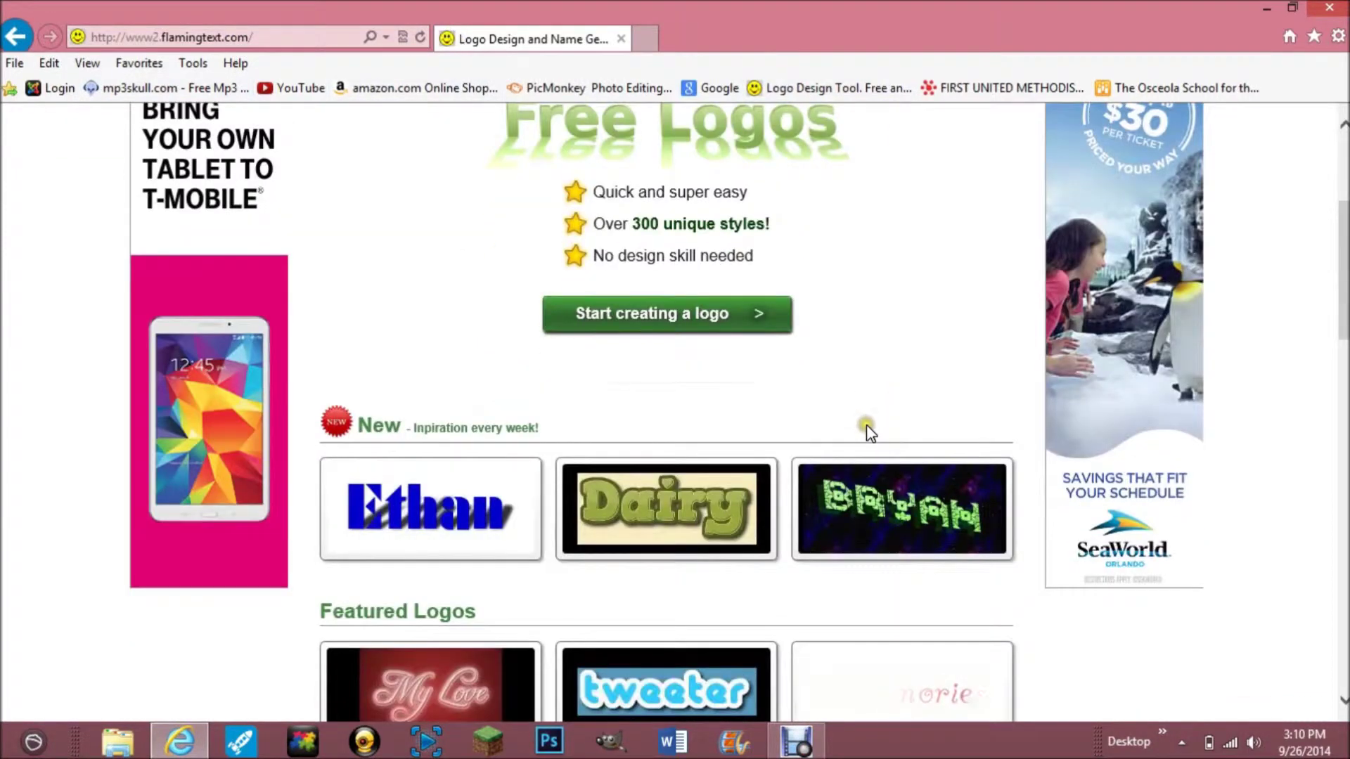
scroll(775, 343, "down", 5)
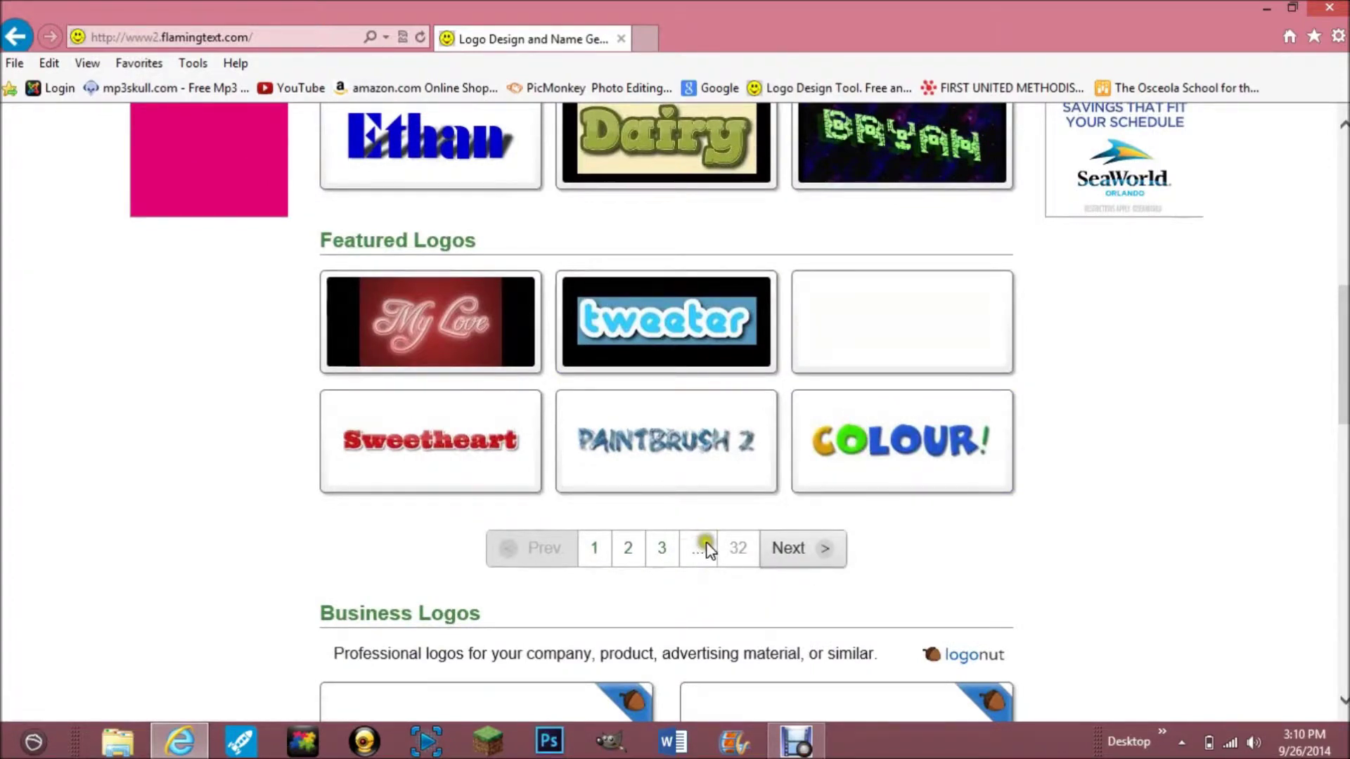
left_click(677, 552)
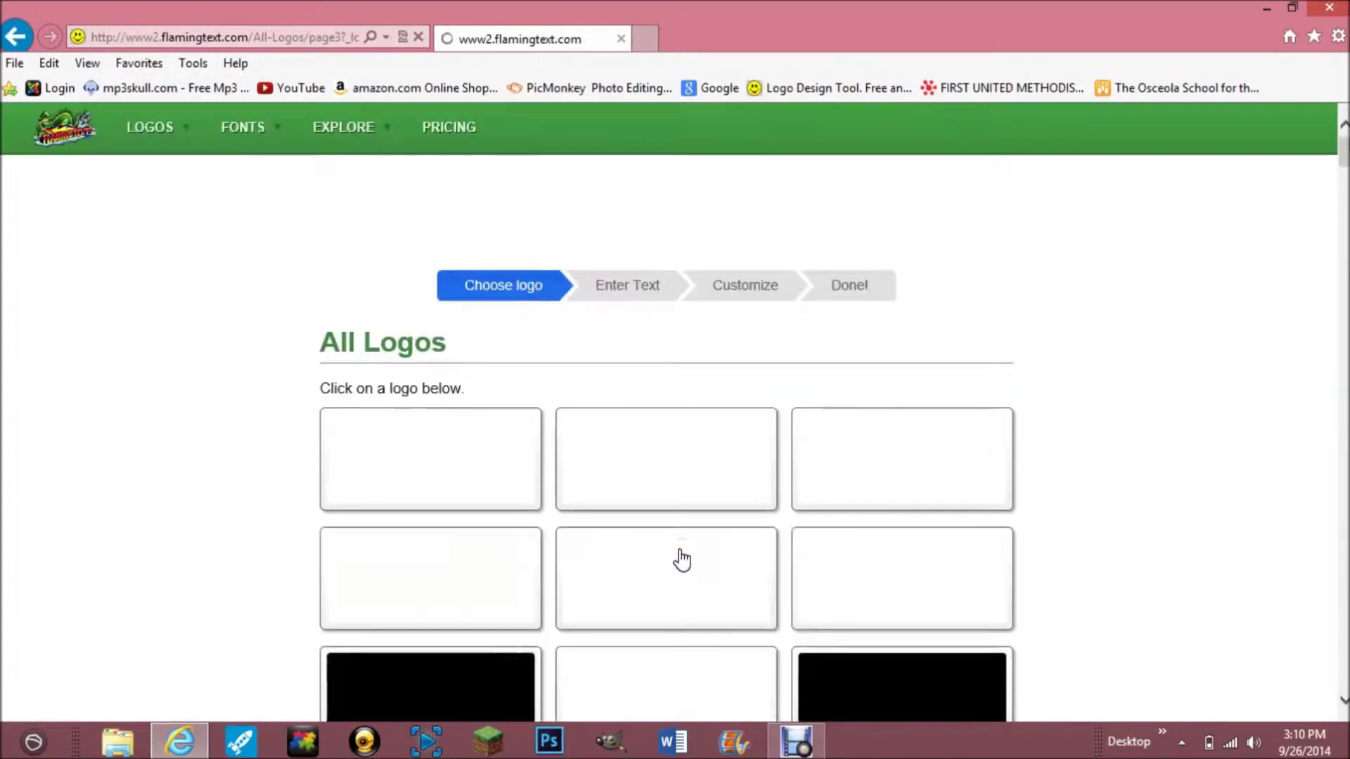
scroll(696, 563, "down", 1)
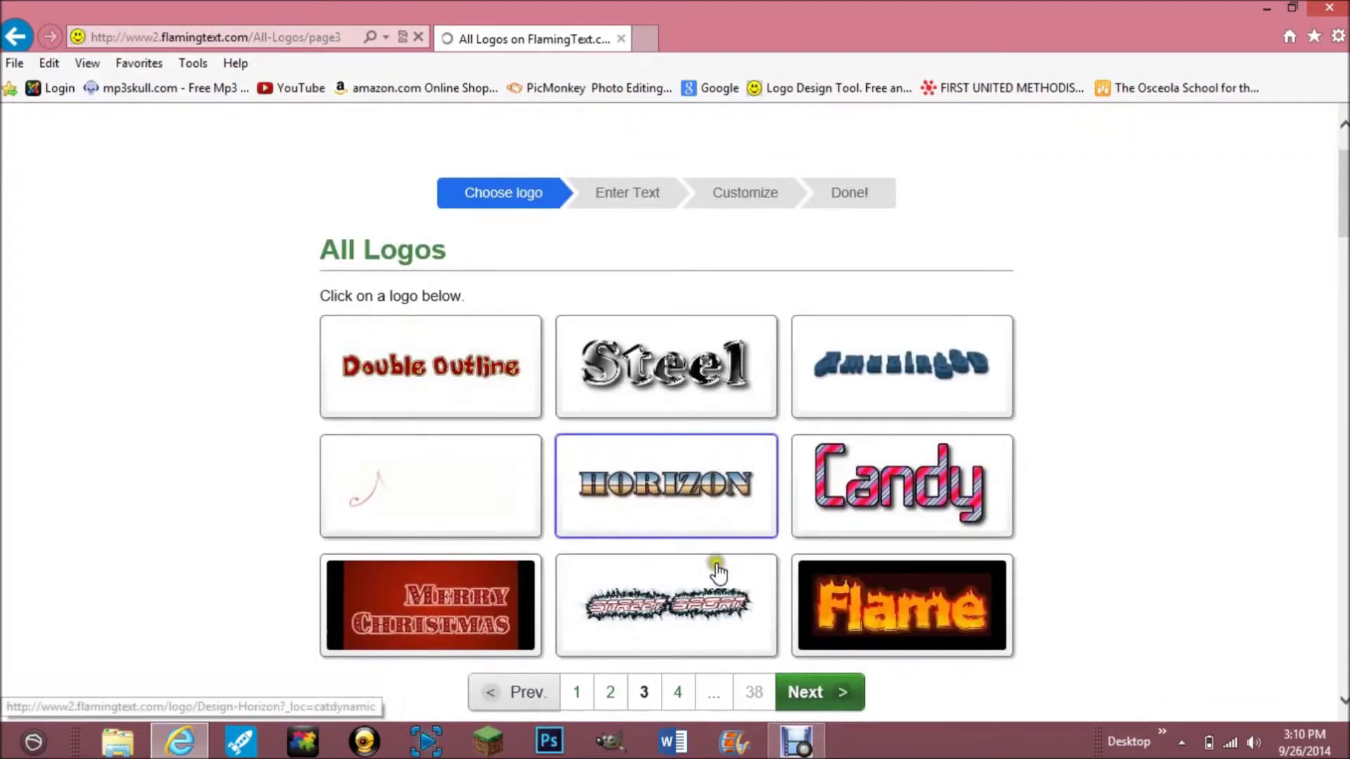
left_click(686, 685)
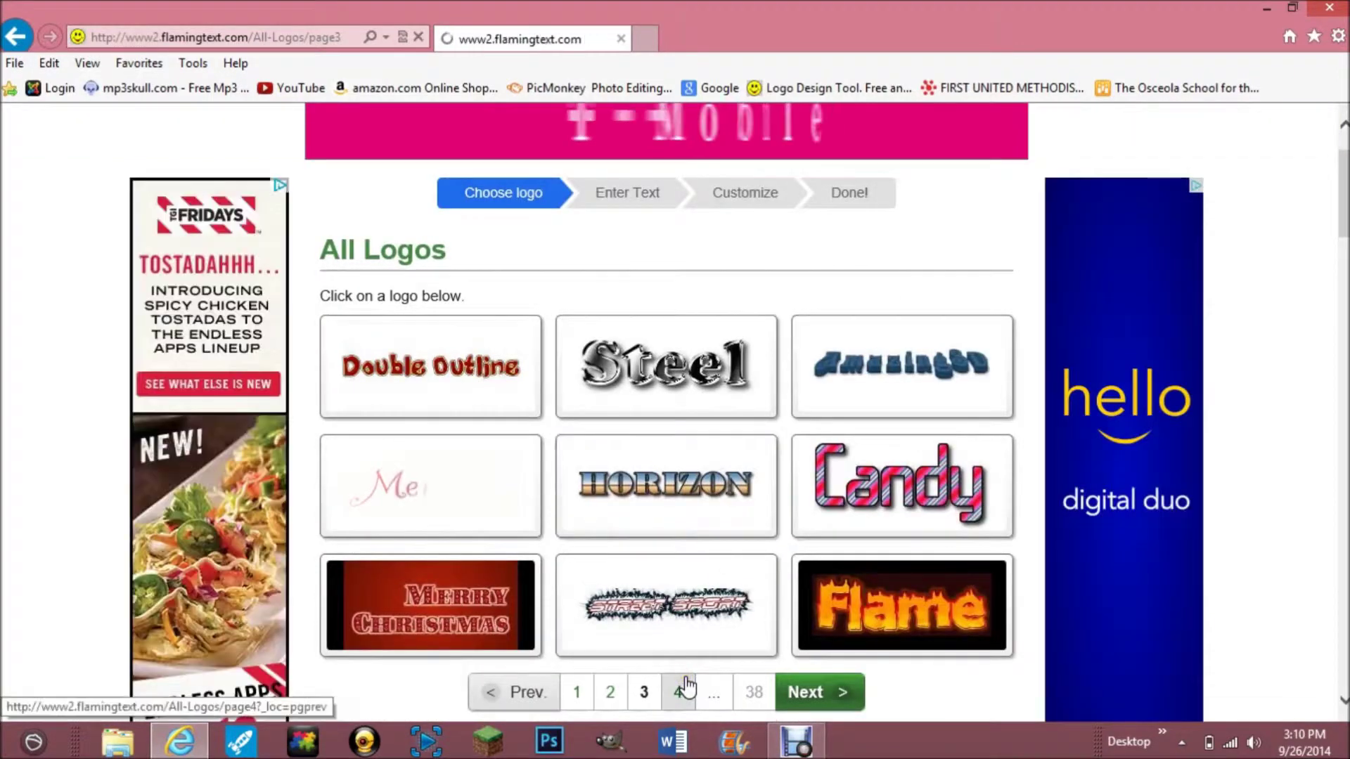
scroll(693, 684, "down", 1)
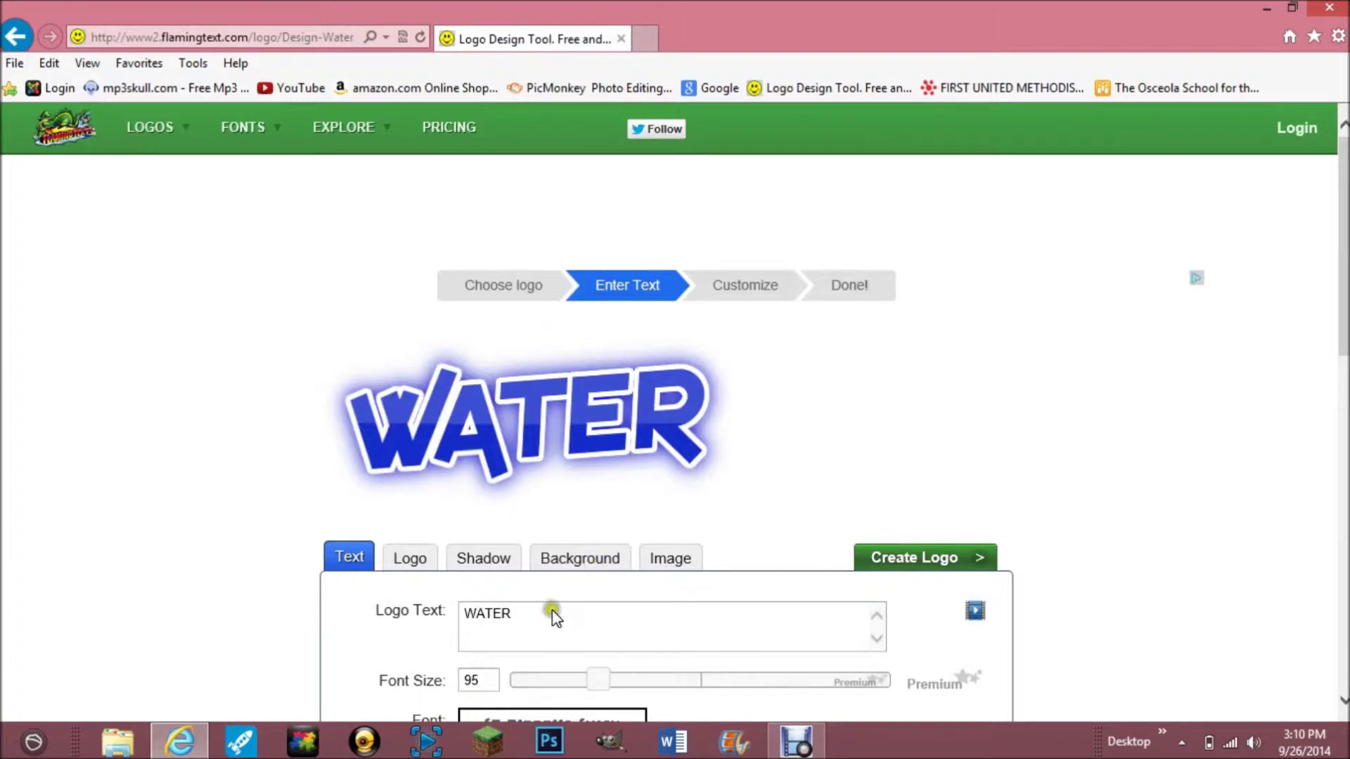
scroll(545, 597, "down", 1)
Replace the logo text WATER with YOUTUBE VIDEO and check the refreshed preview.
left_click(539, 518)
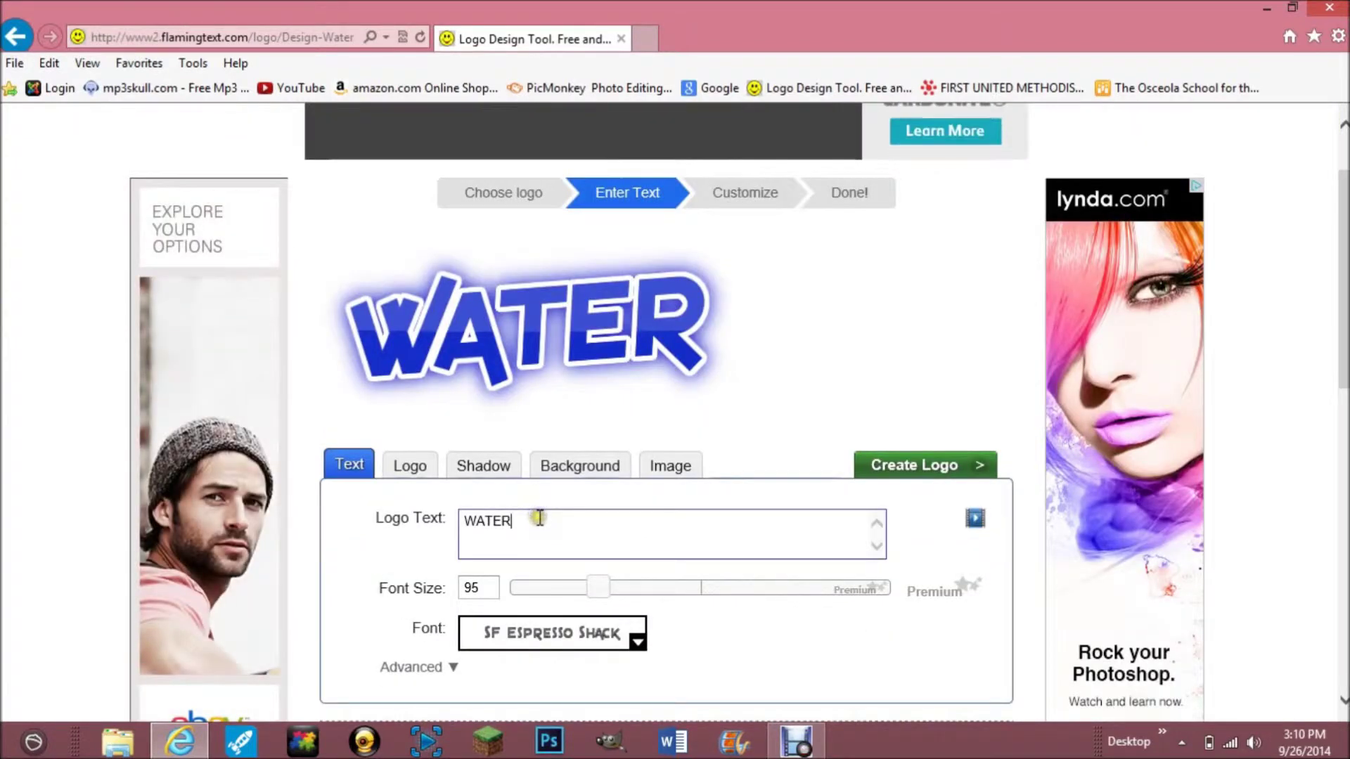
key("BackSpace")
key("BackSpace")
key("BackSpace")
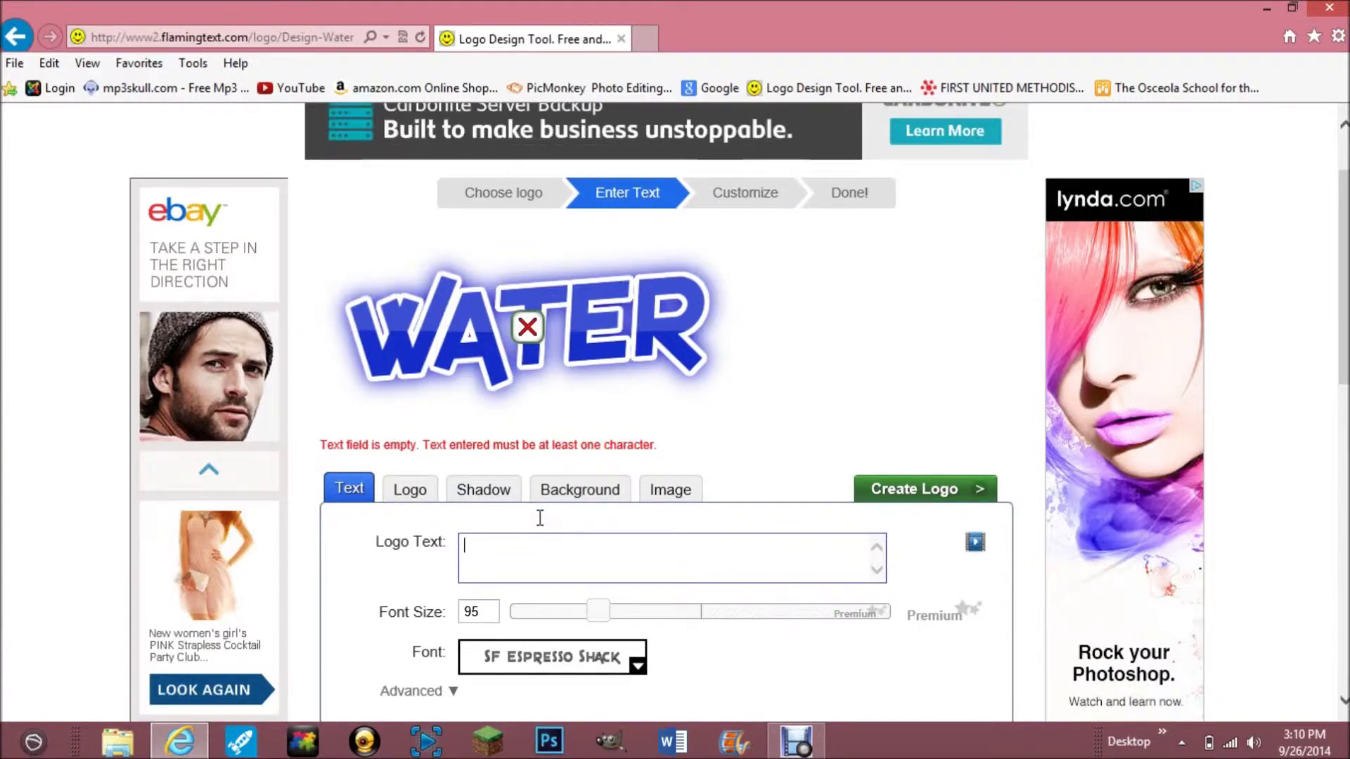
type("YOUTUBE VIDEO")
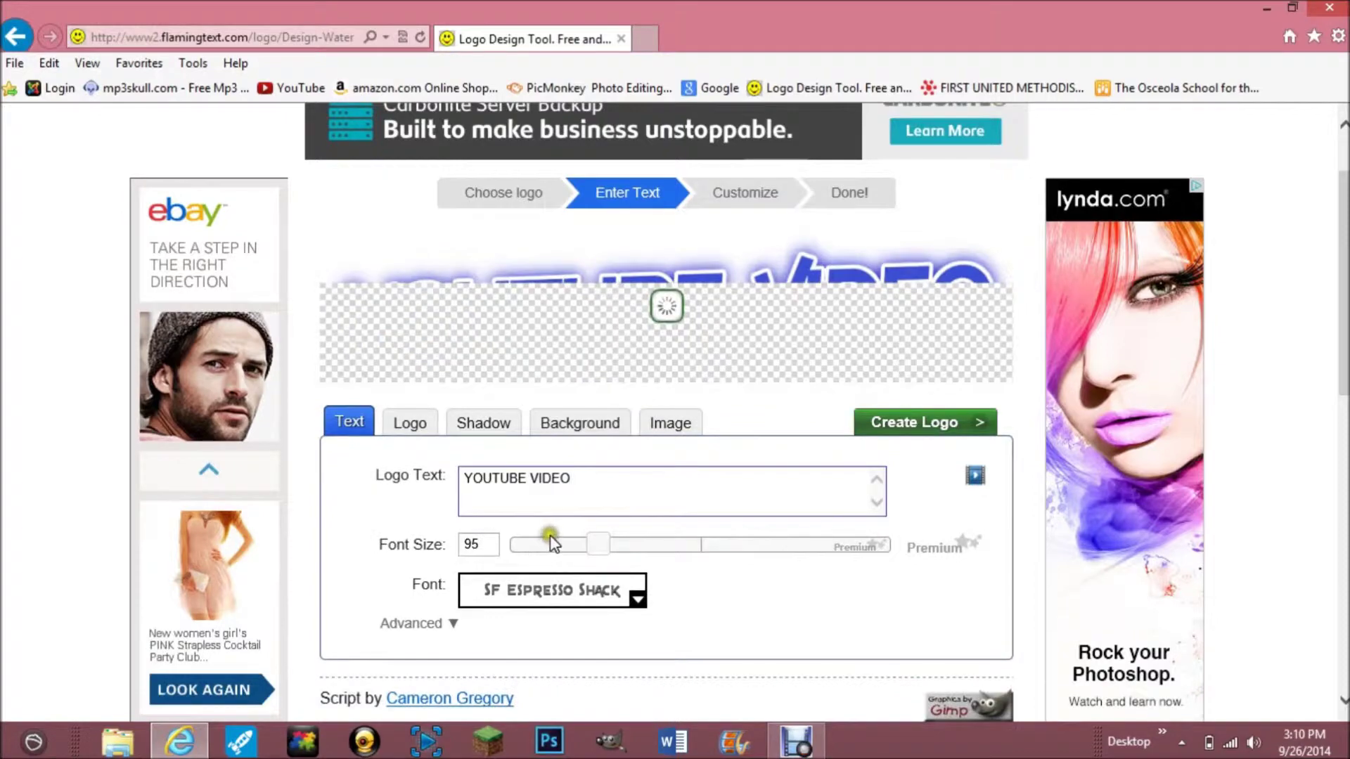
scroll(534, 503, "up", 1)
scroll(486, 538, "down", 1)
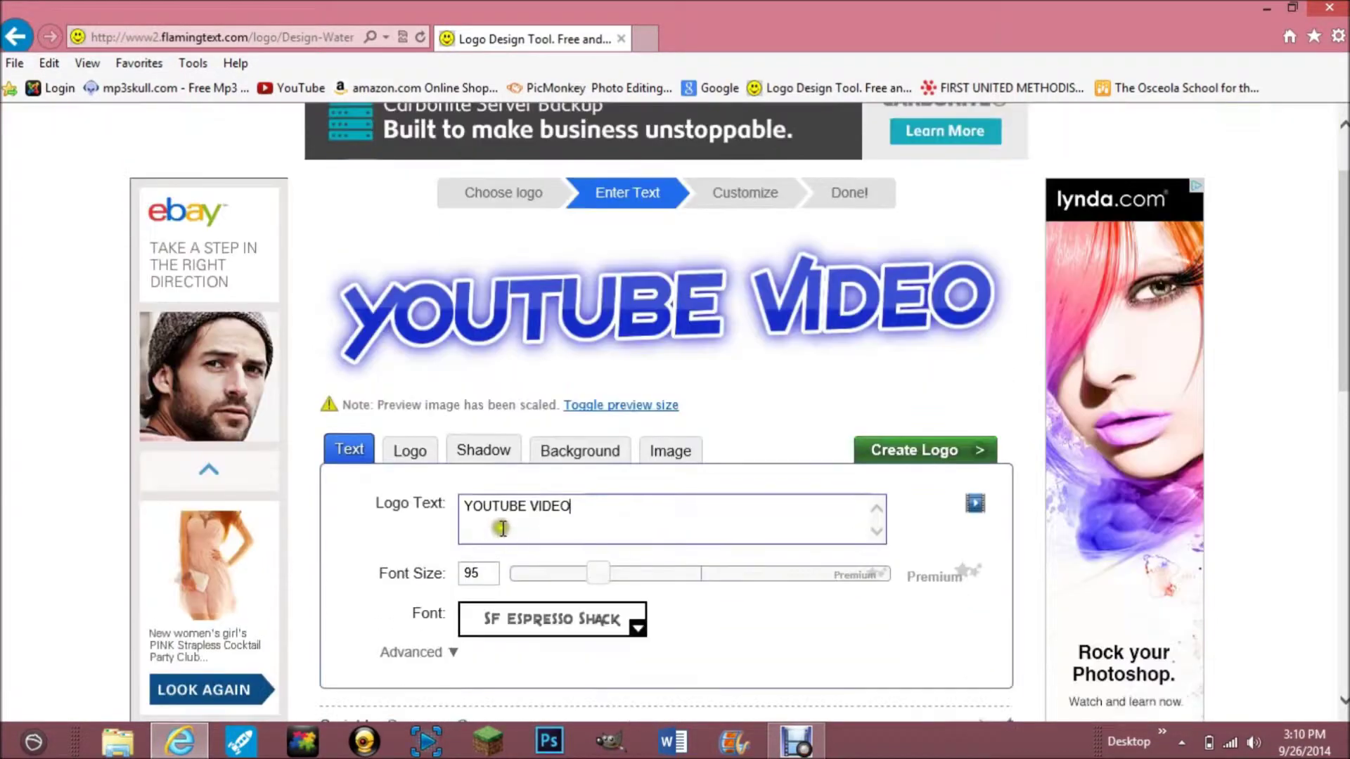
Set the logo letter fill to bright red.
left_click(421, 462)
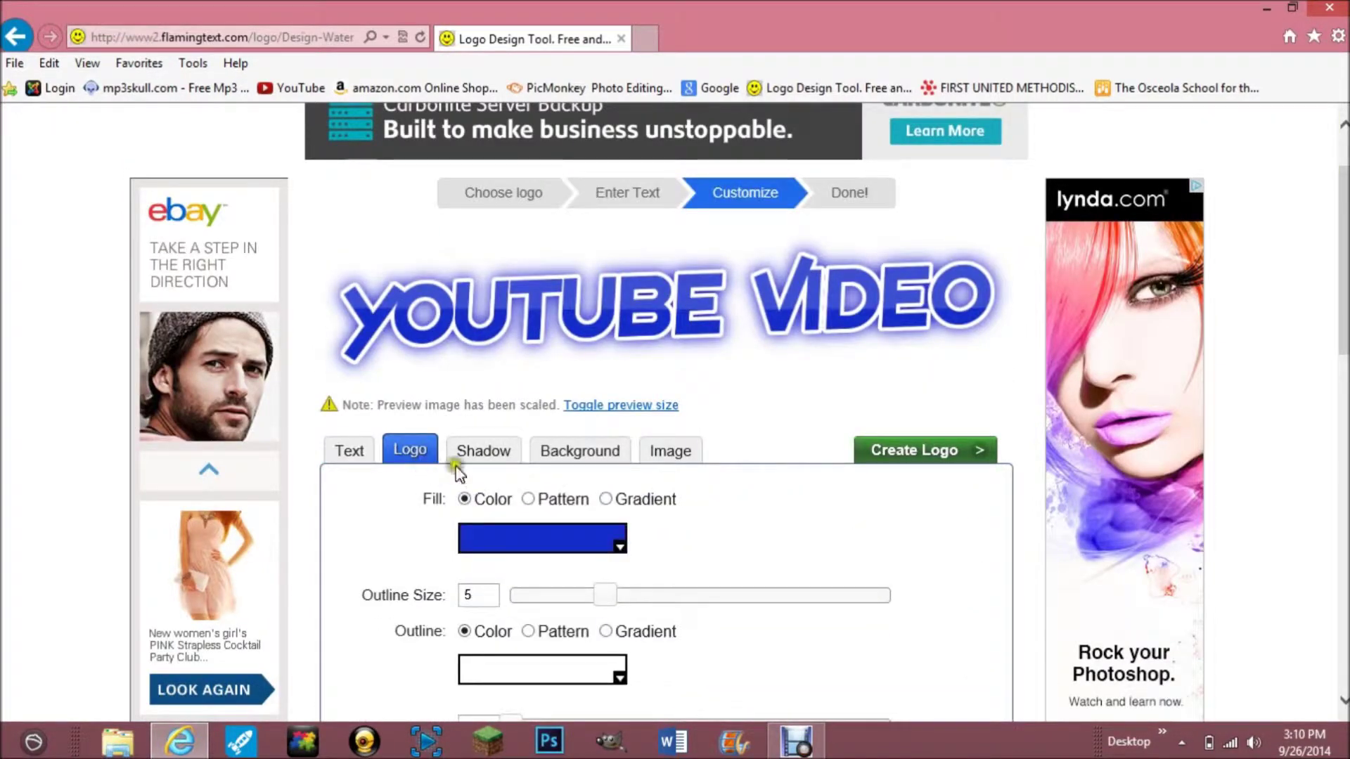
left_click(556, 538)
left_click_drag(610, 323, 623, 315)
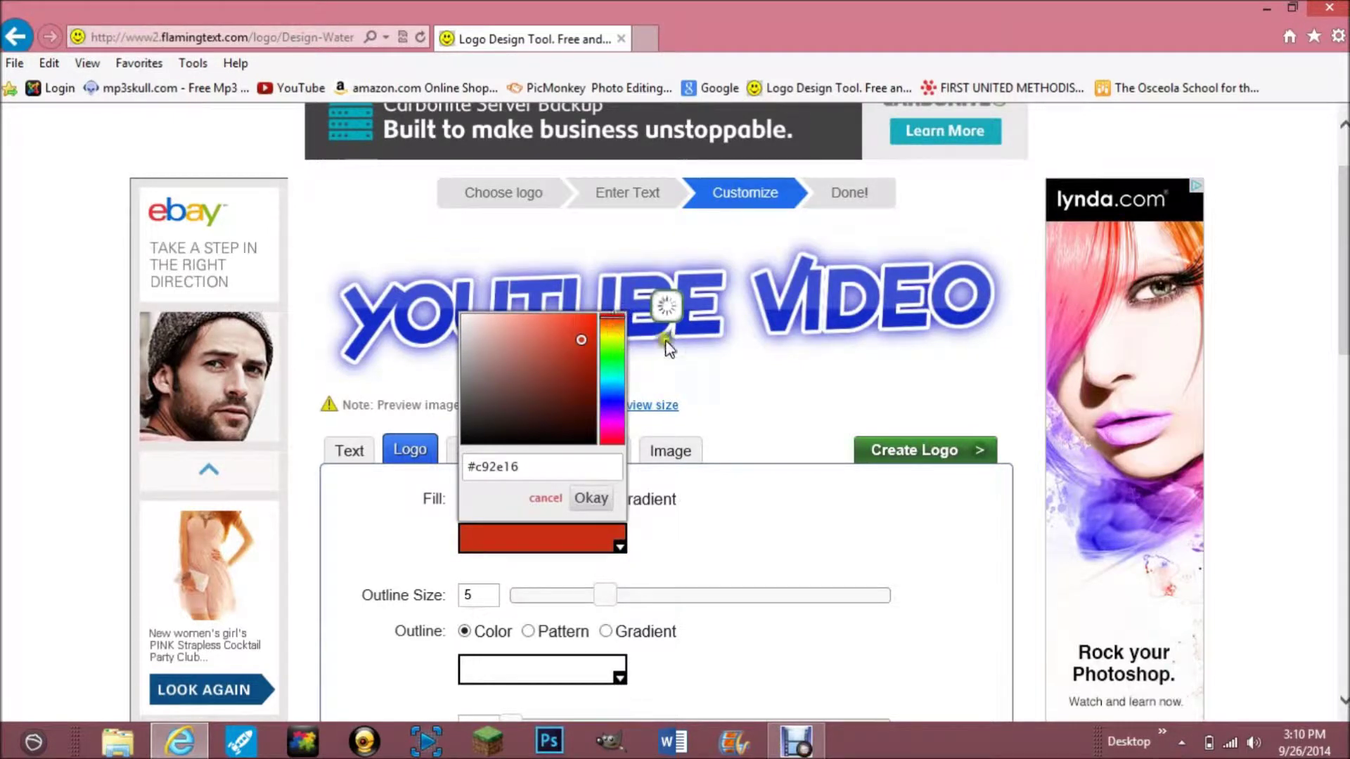
left_click_drag(588, 332, 596, 321)
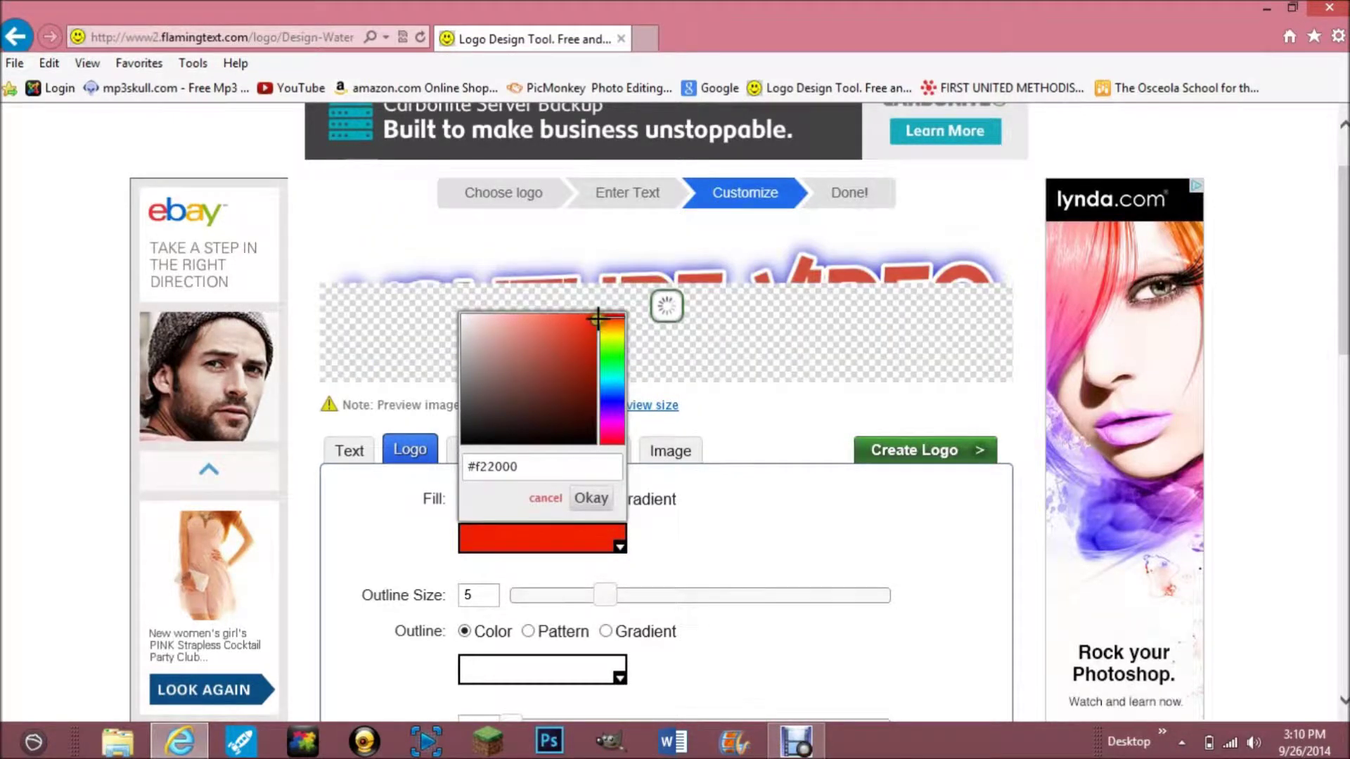
left_click(765, 520)
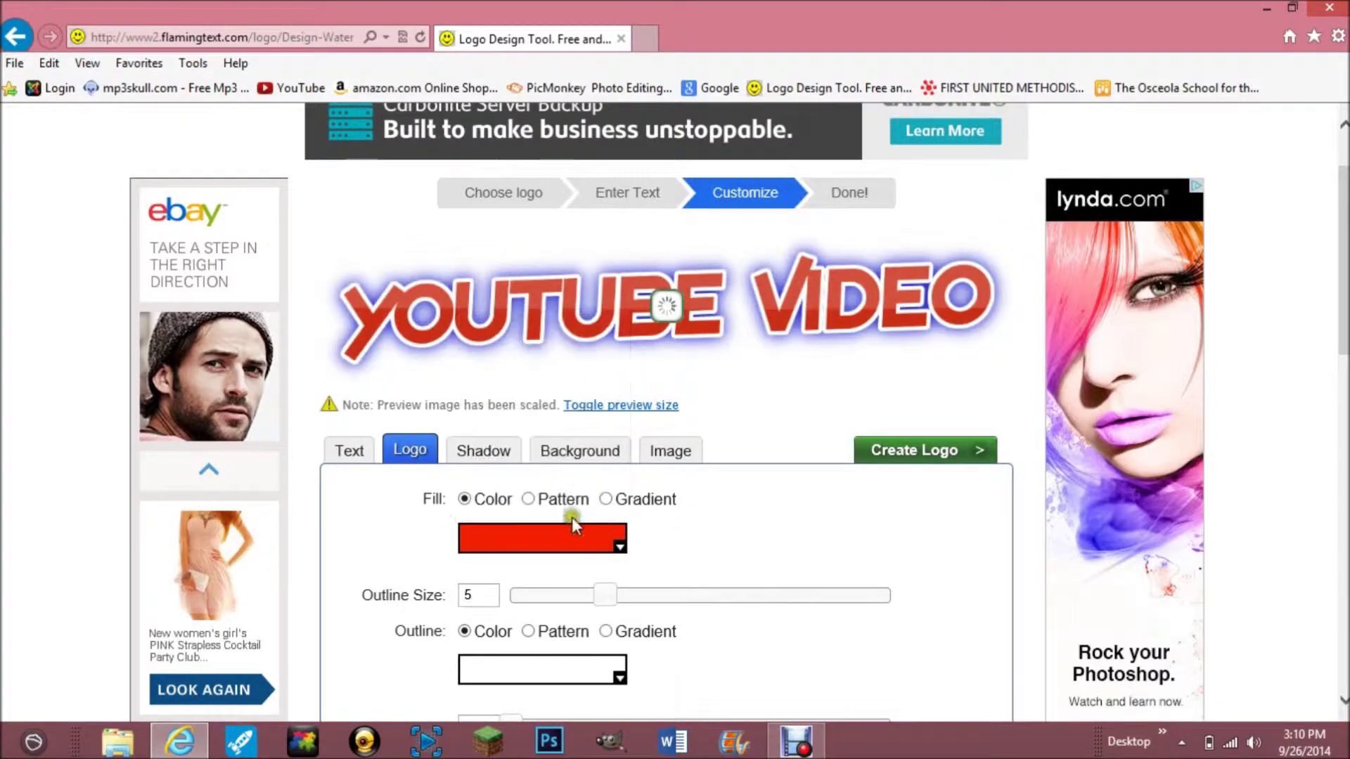
Replace the blue glow with a white mirrored shadow.
left_click(476, 448)
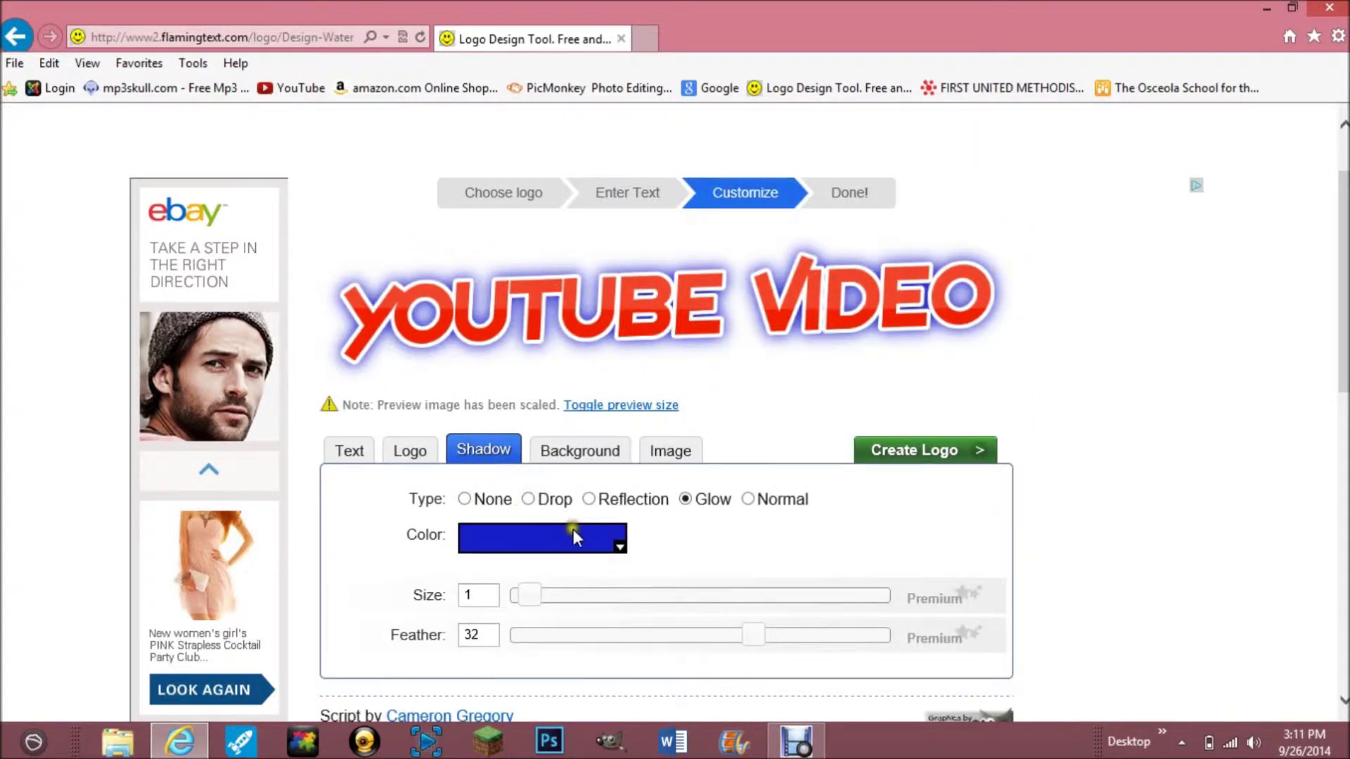
left_click(582, 540)
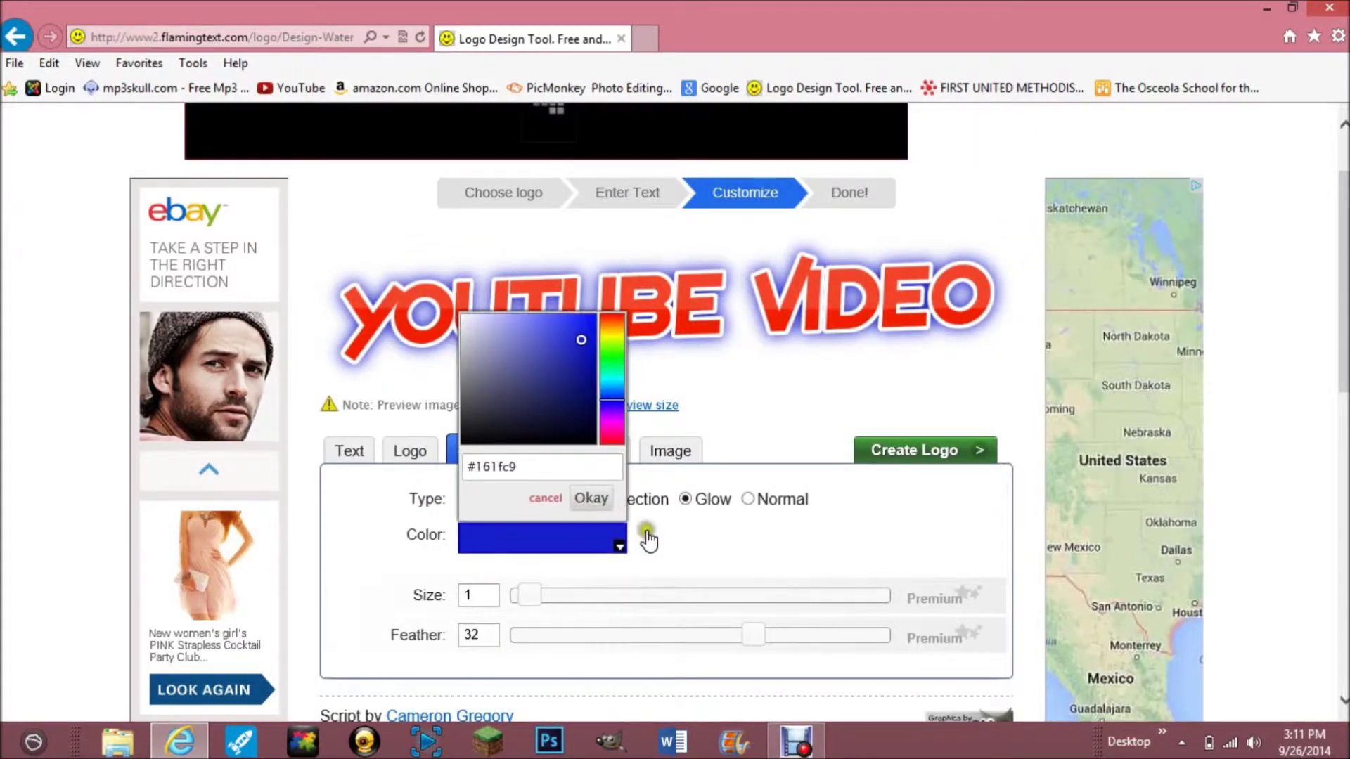
left_click(700, 503)
left_click(748, 500)
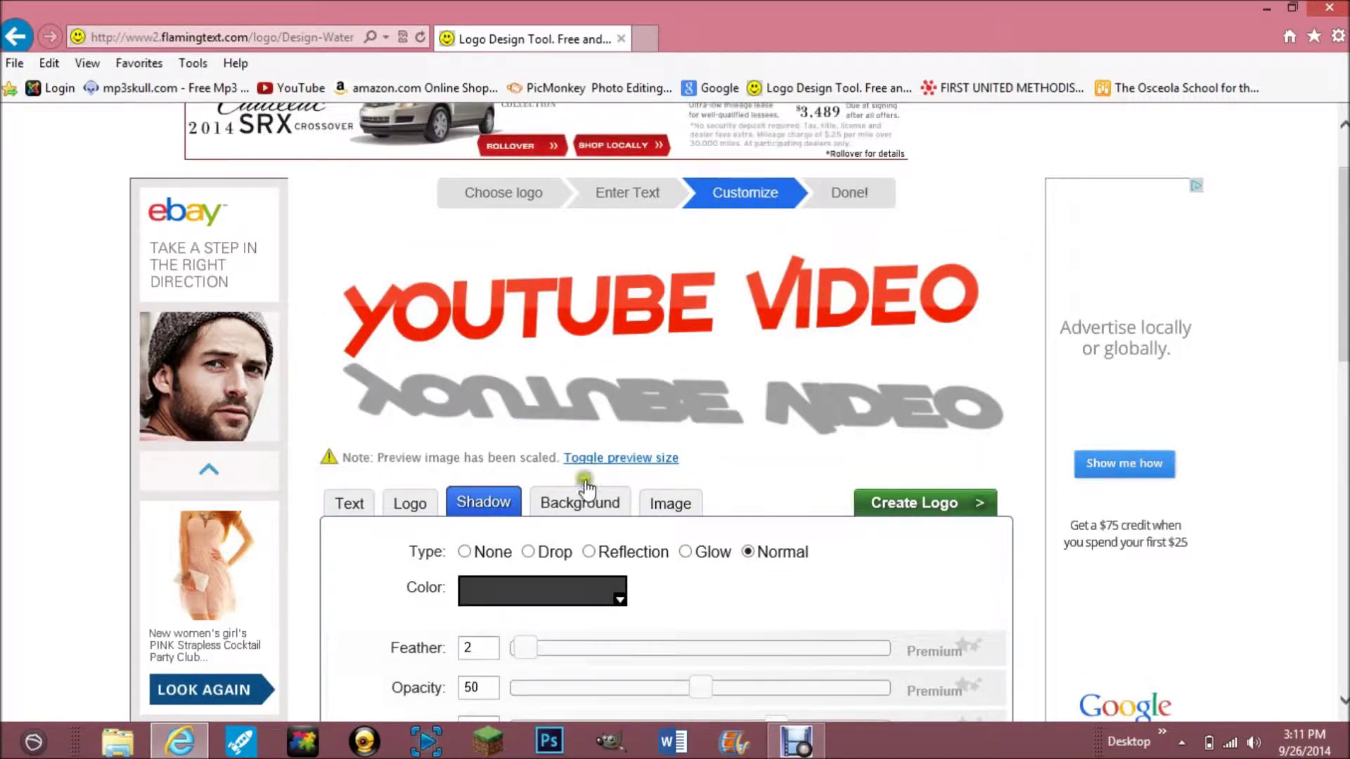
scroll(587, 496, "down", 1)
scroll(590, 478, "down", 2)
scroll(591, 479, "up", 2)
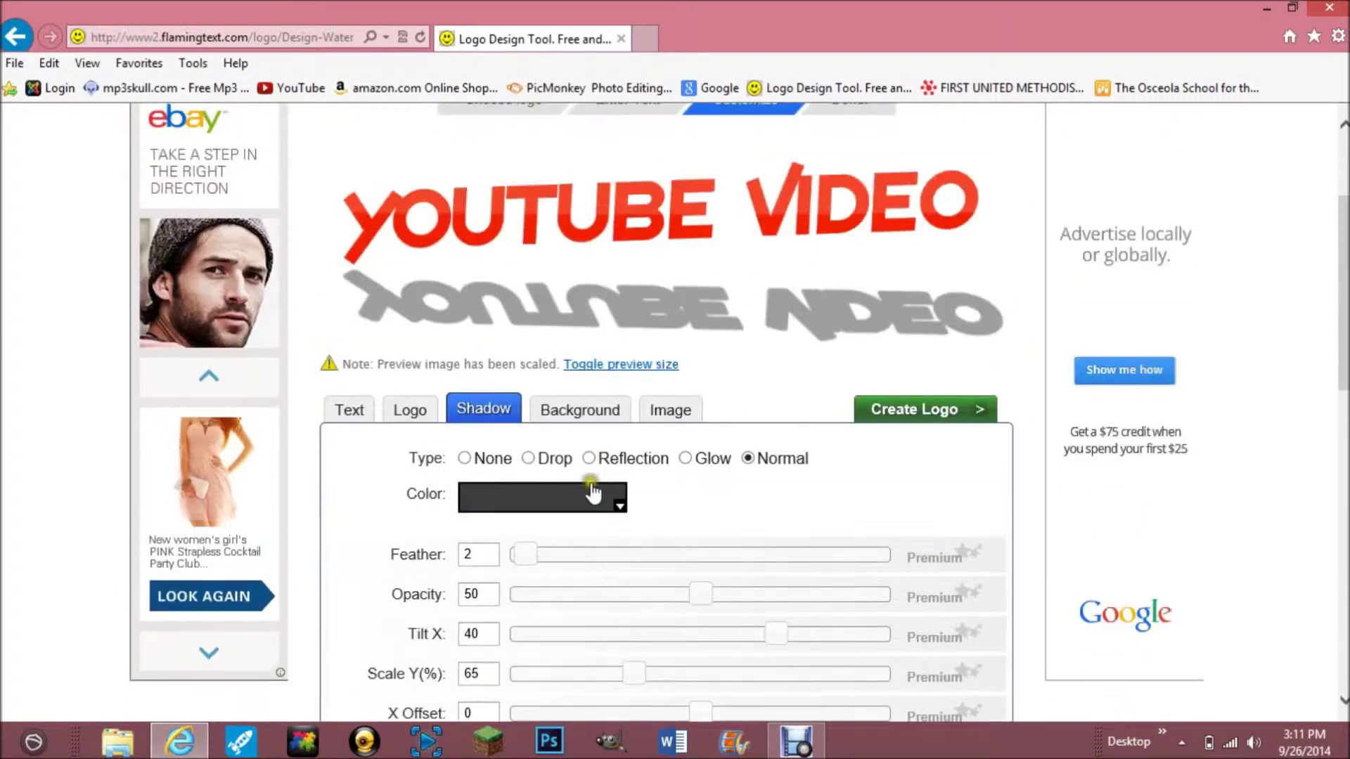
left_click(589, 494)
left_click(462, 275)
left_click(591, 457)
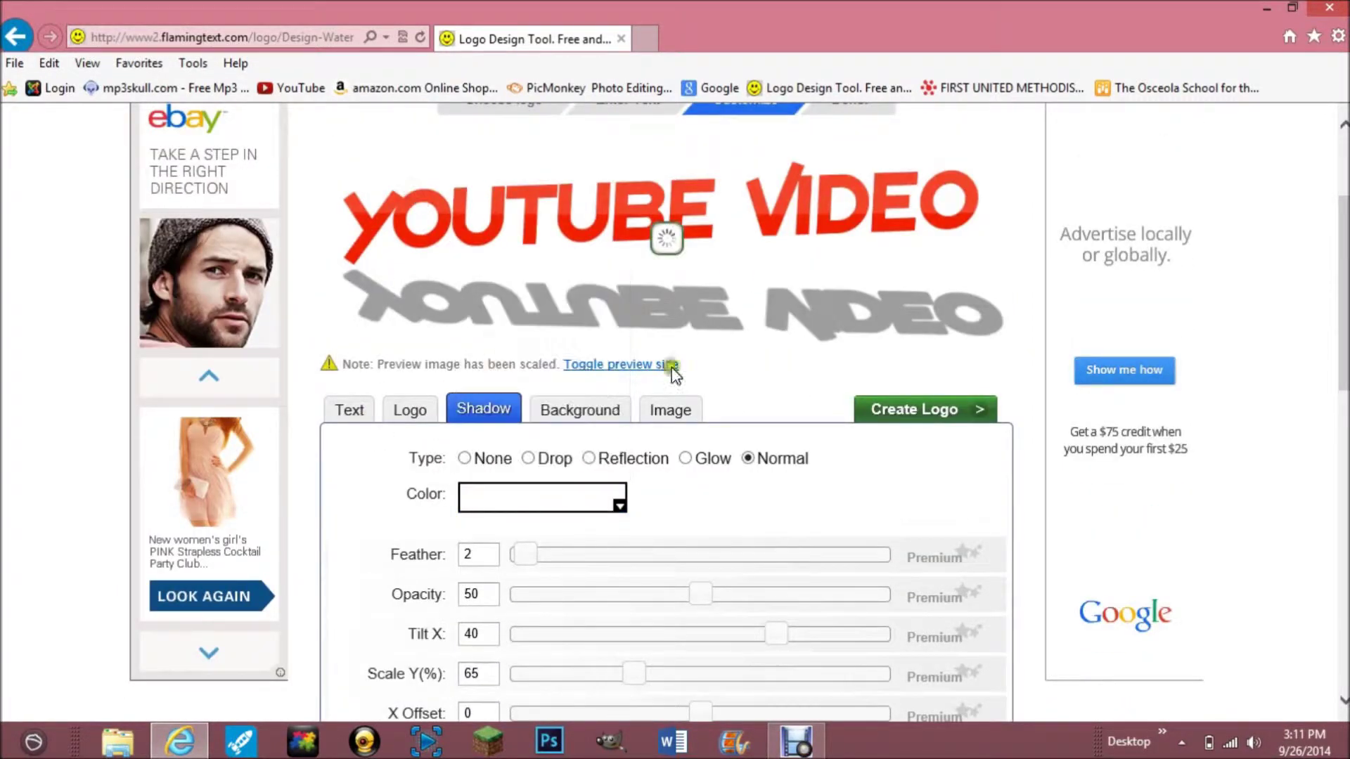
scroll(746, 492, "up", 2)
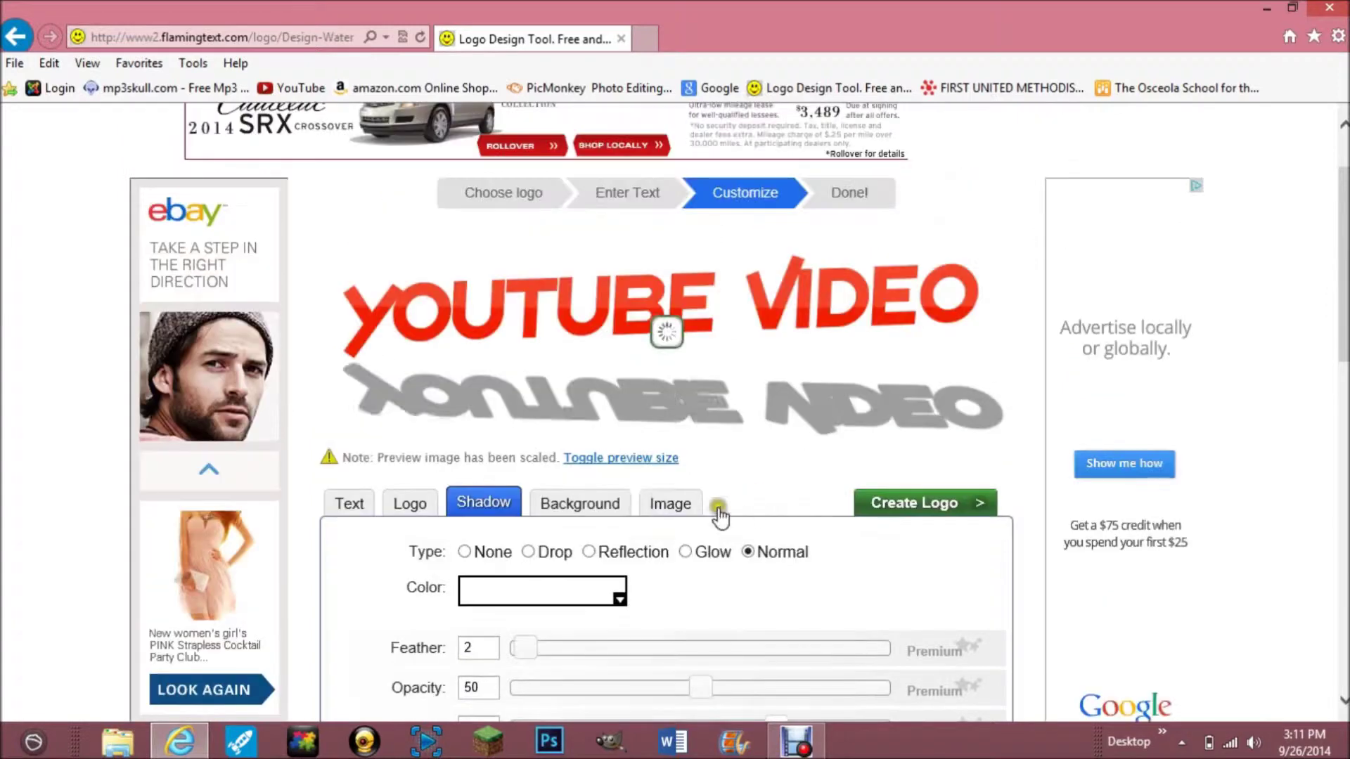
Make the logo background transparent.
left_click(552, 502)
left_click(679, 502)
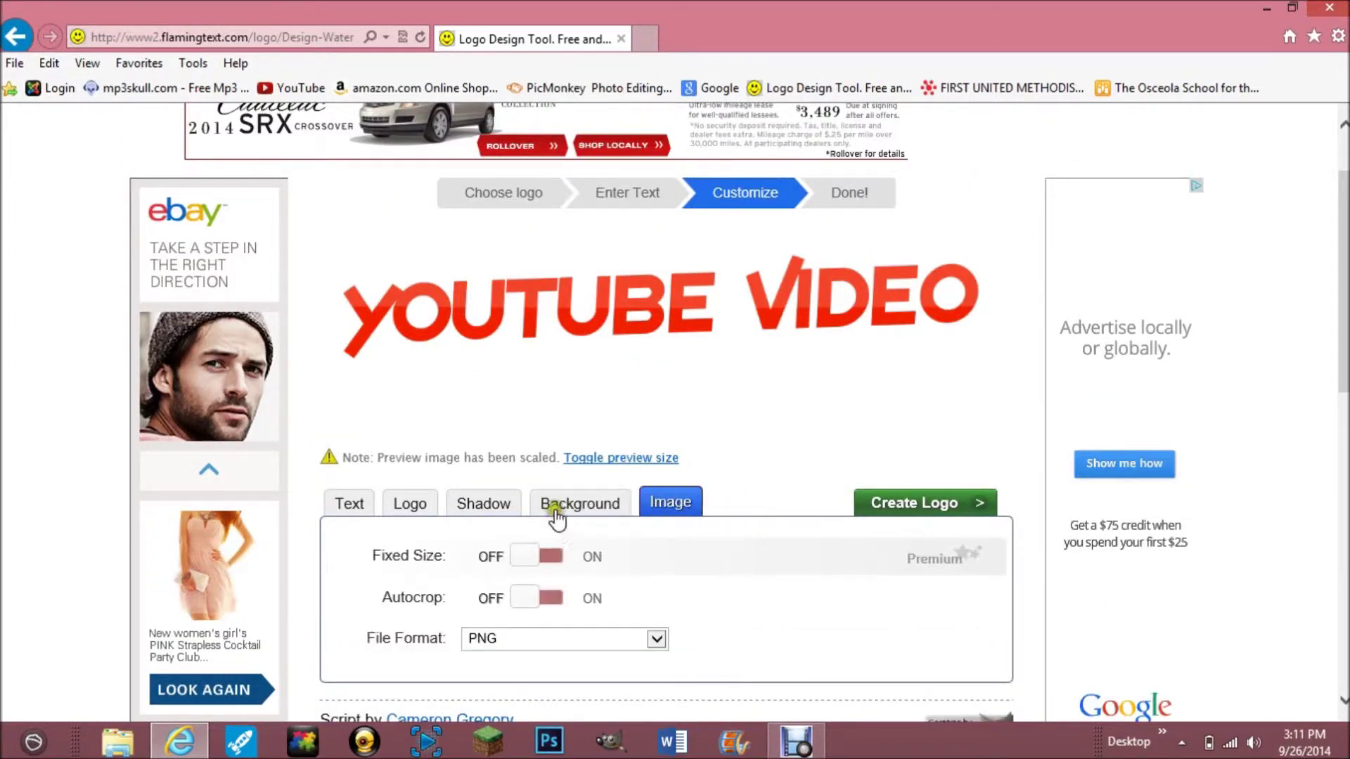
left_click(557, 506)
left_click(464, 552)
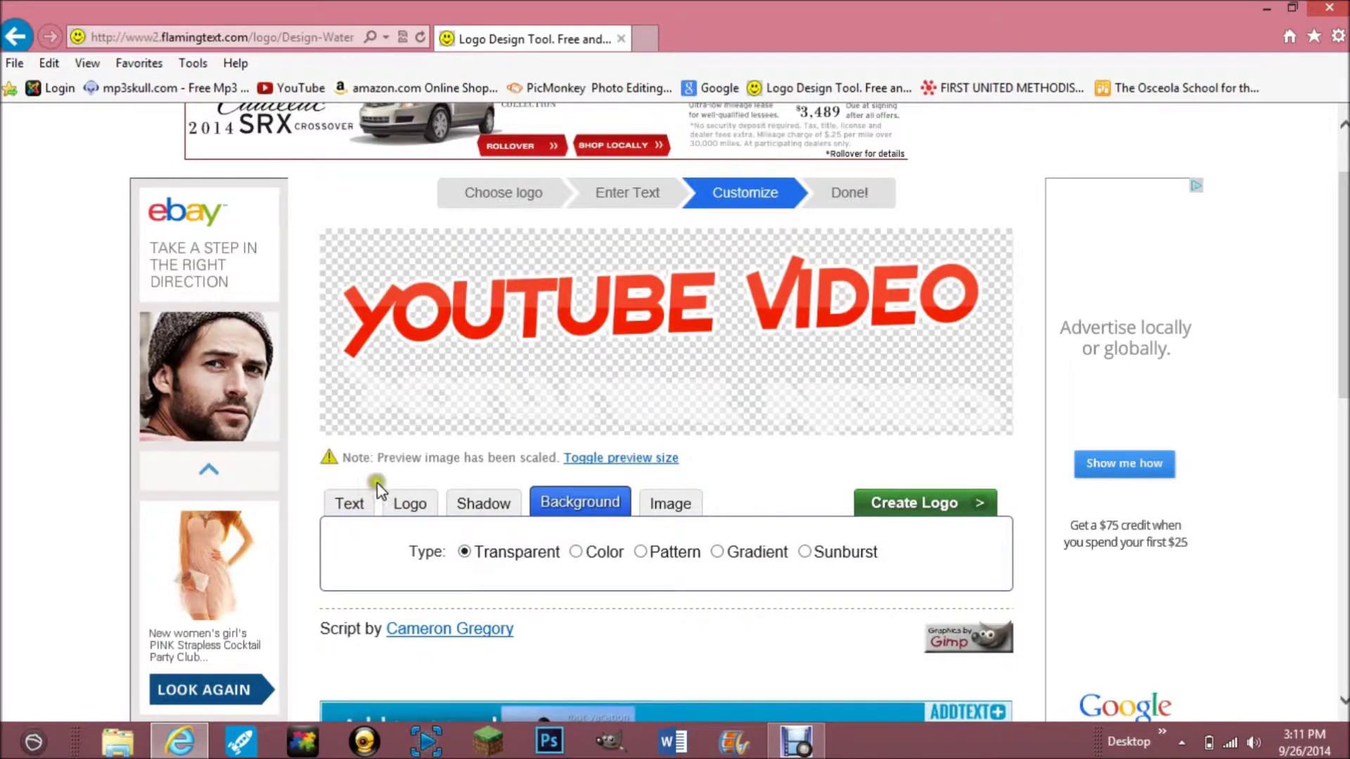
left_click(352, 508)
scroll(393, 510, "down", 3)
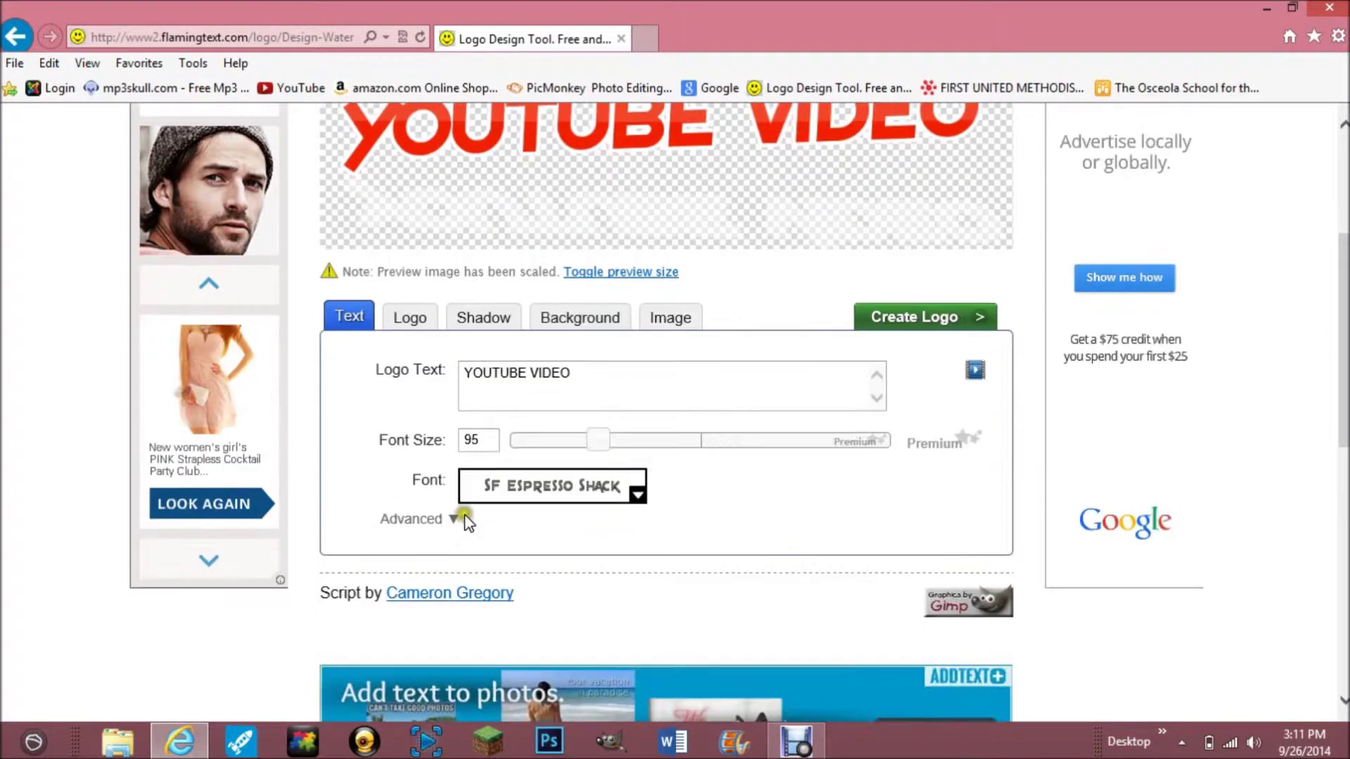
Give the letters a black outline and generate the finished logo.
left_click(414, 327)
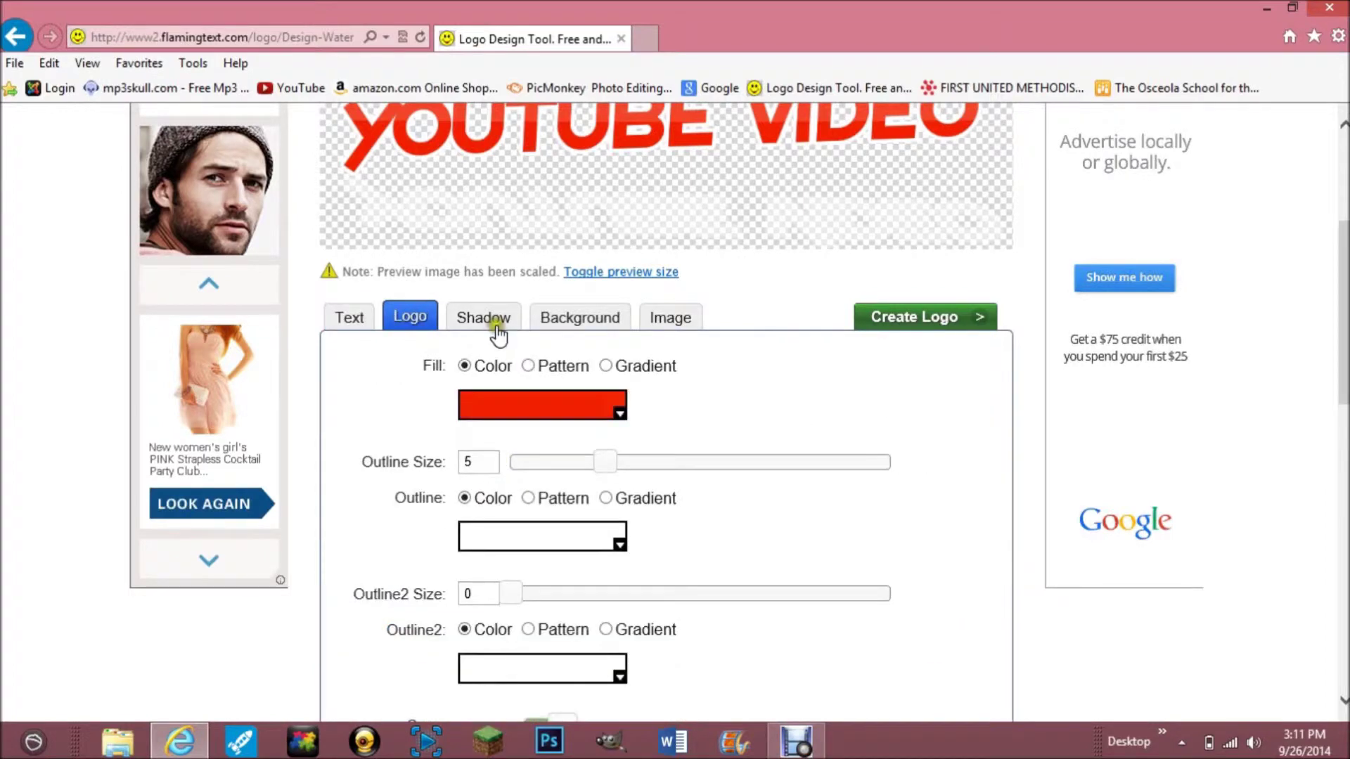
left_click(577, 540)
left_click(547, 401)
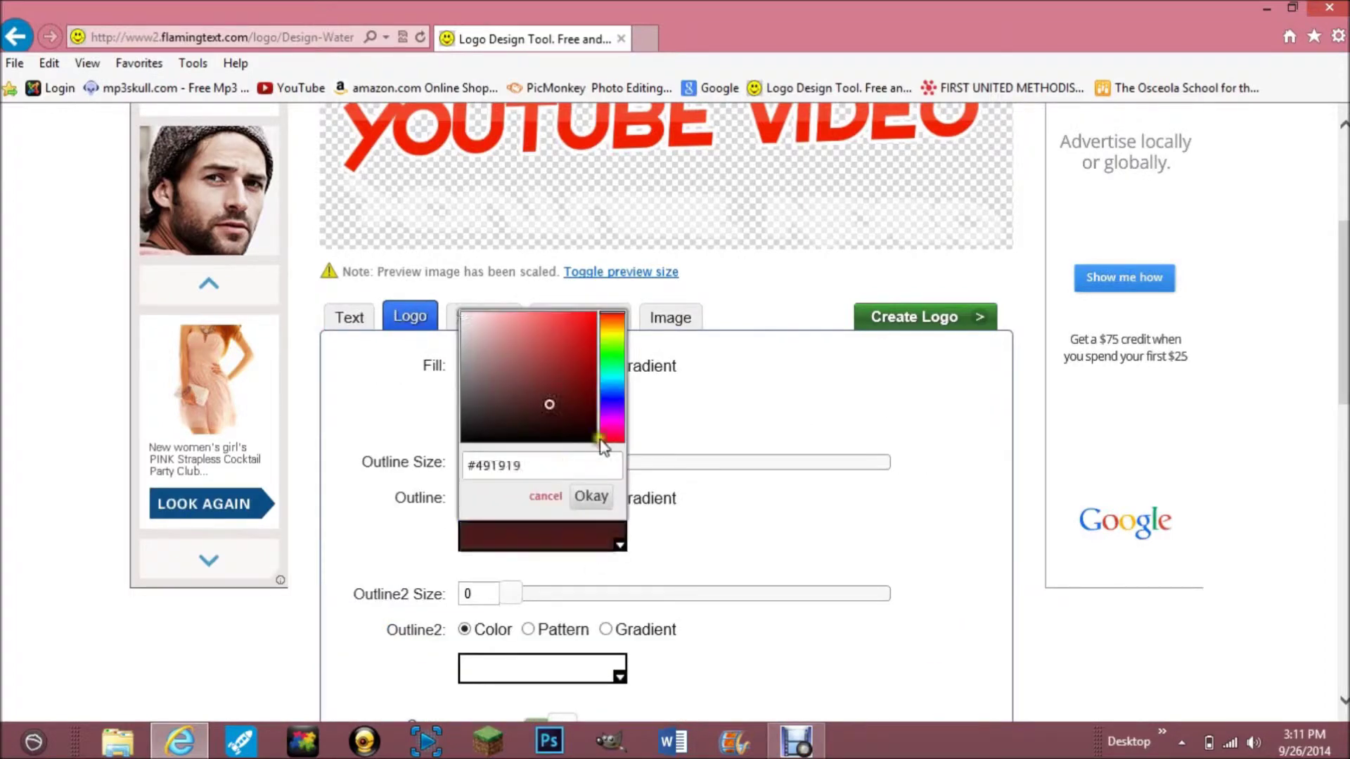
left_click(717, 464)
scroll(795, 470, "up", 2)
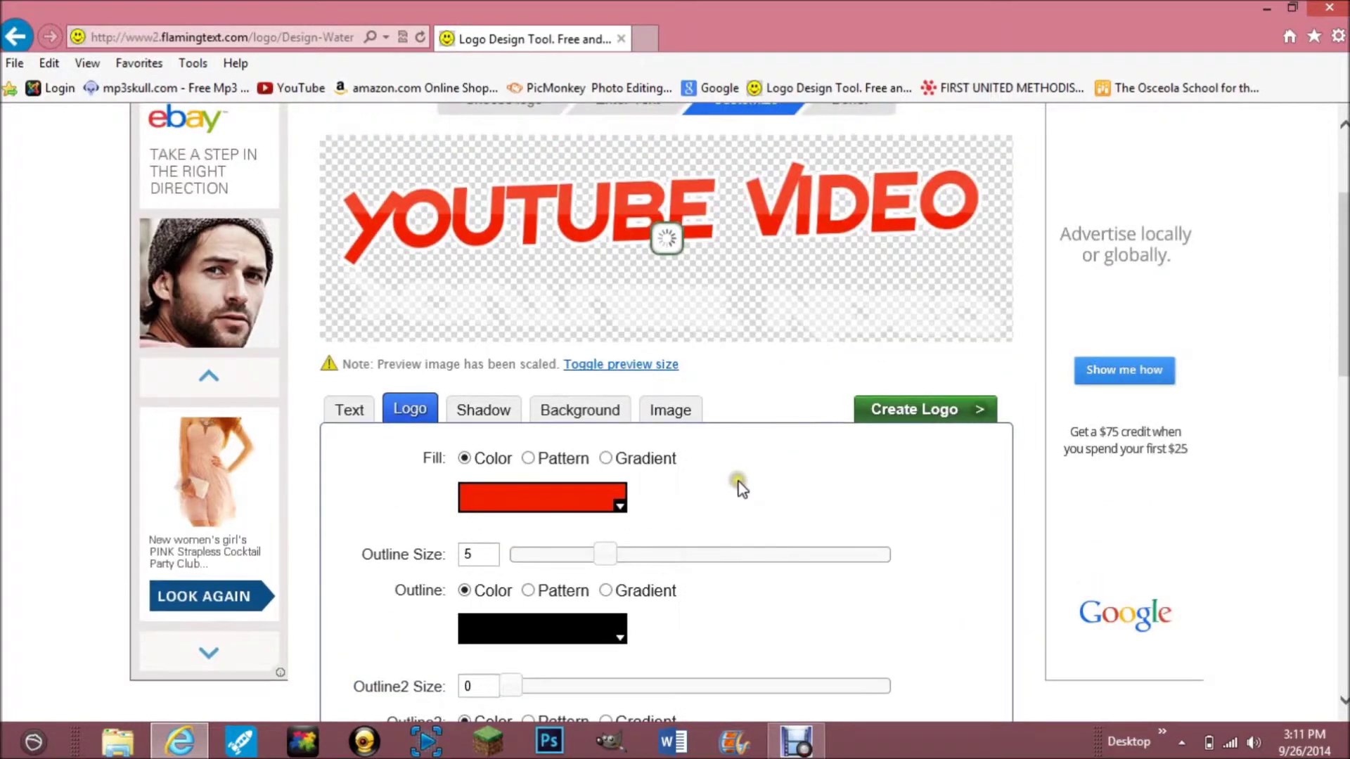
left_click(584, 416)
left_click(669, 413)
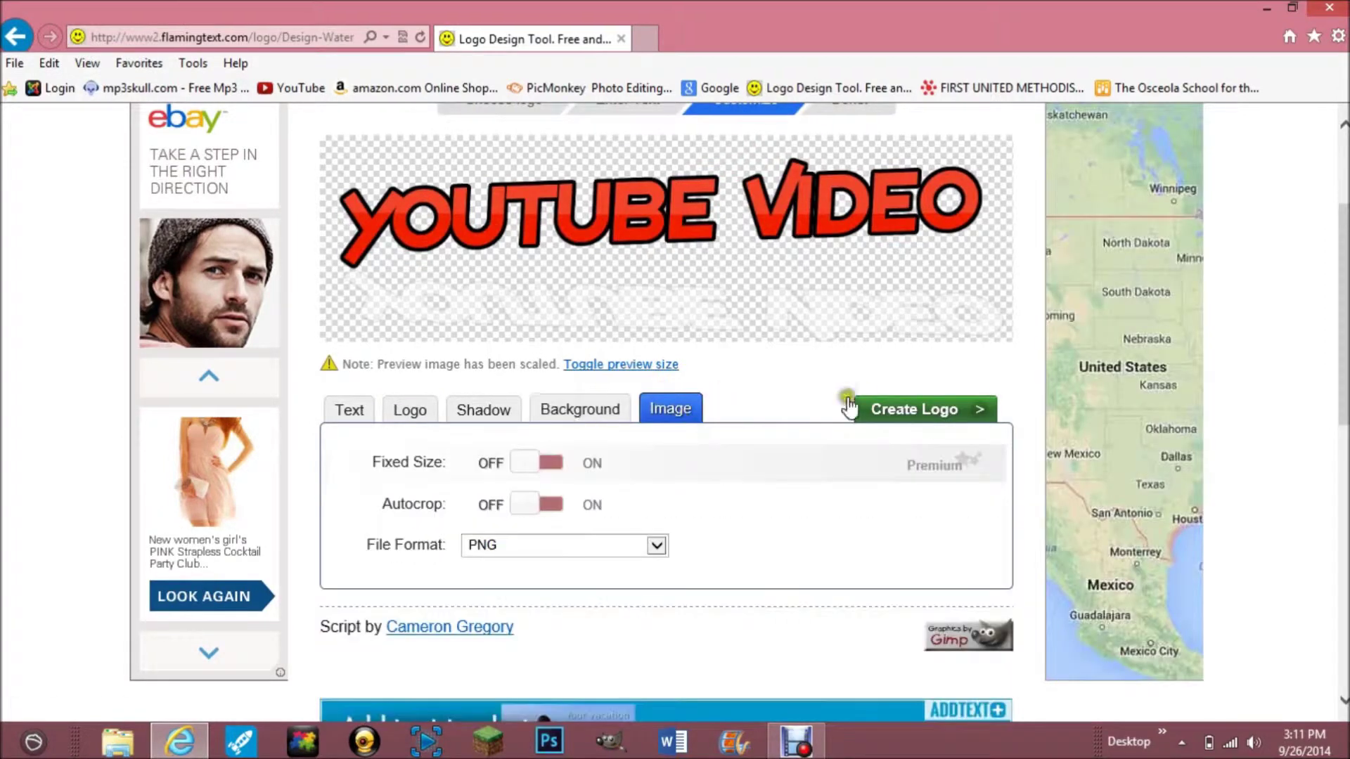
left_click(889, 409)
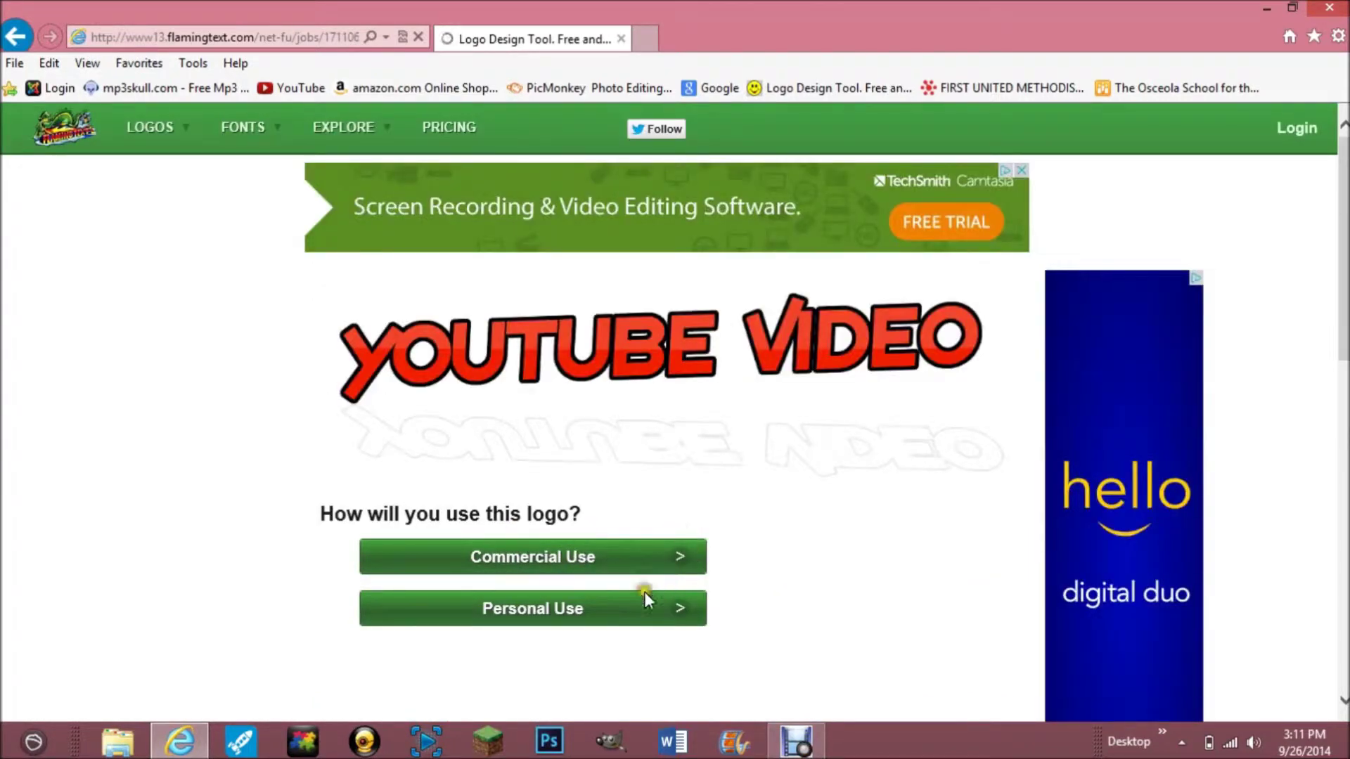
Mark the logo for personal use and download it as a PNG into Pictures.
scroll(622, 574, "down", 1)
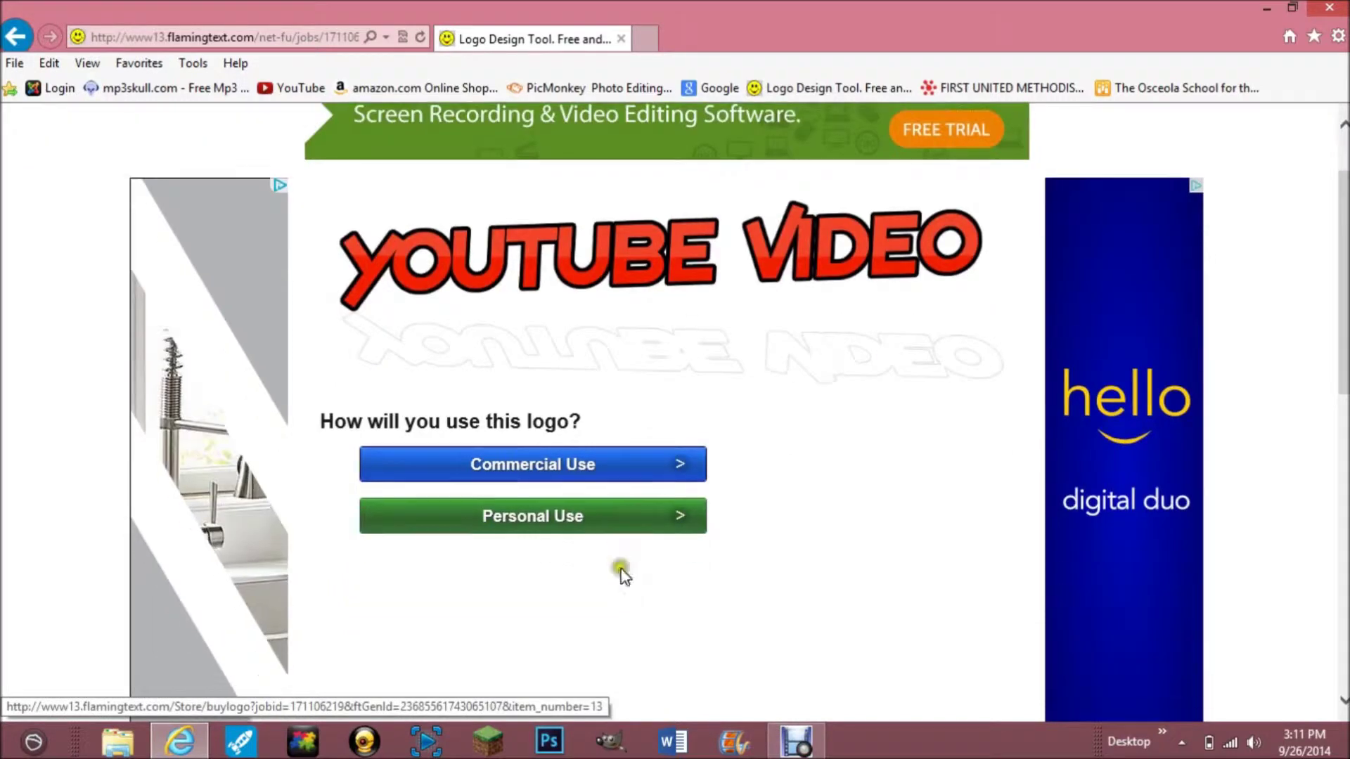
left_click(609, 526)
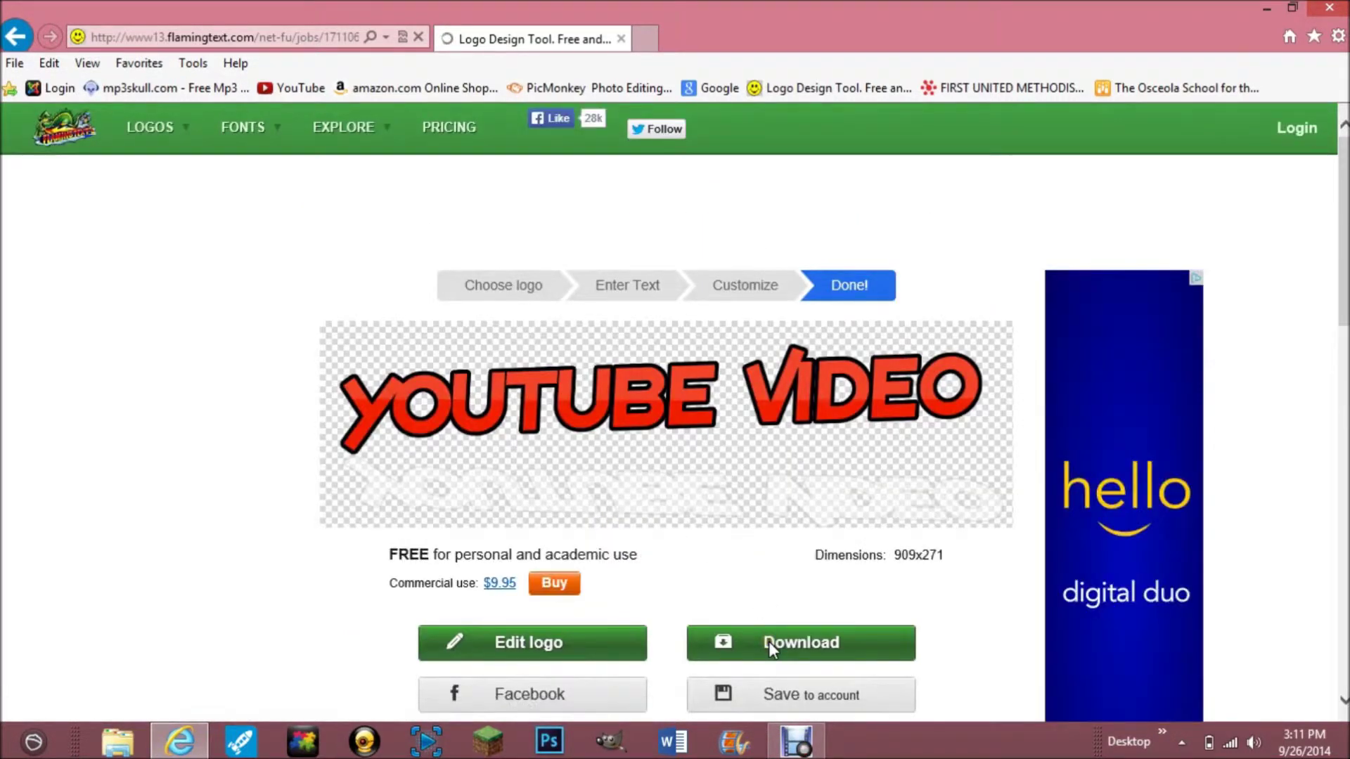
left_click(758, 639)
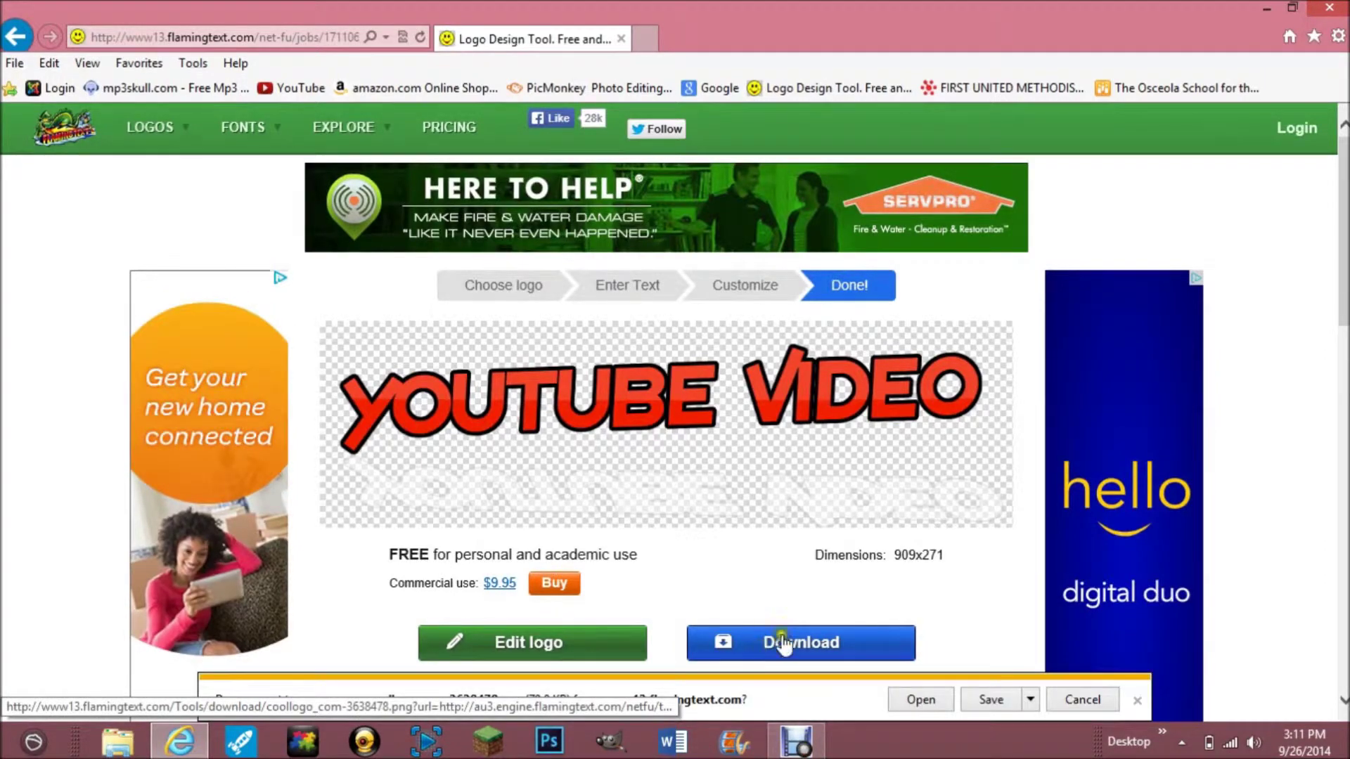
left_click(1030, 698)
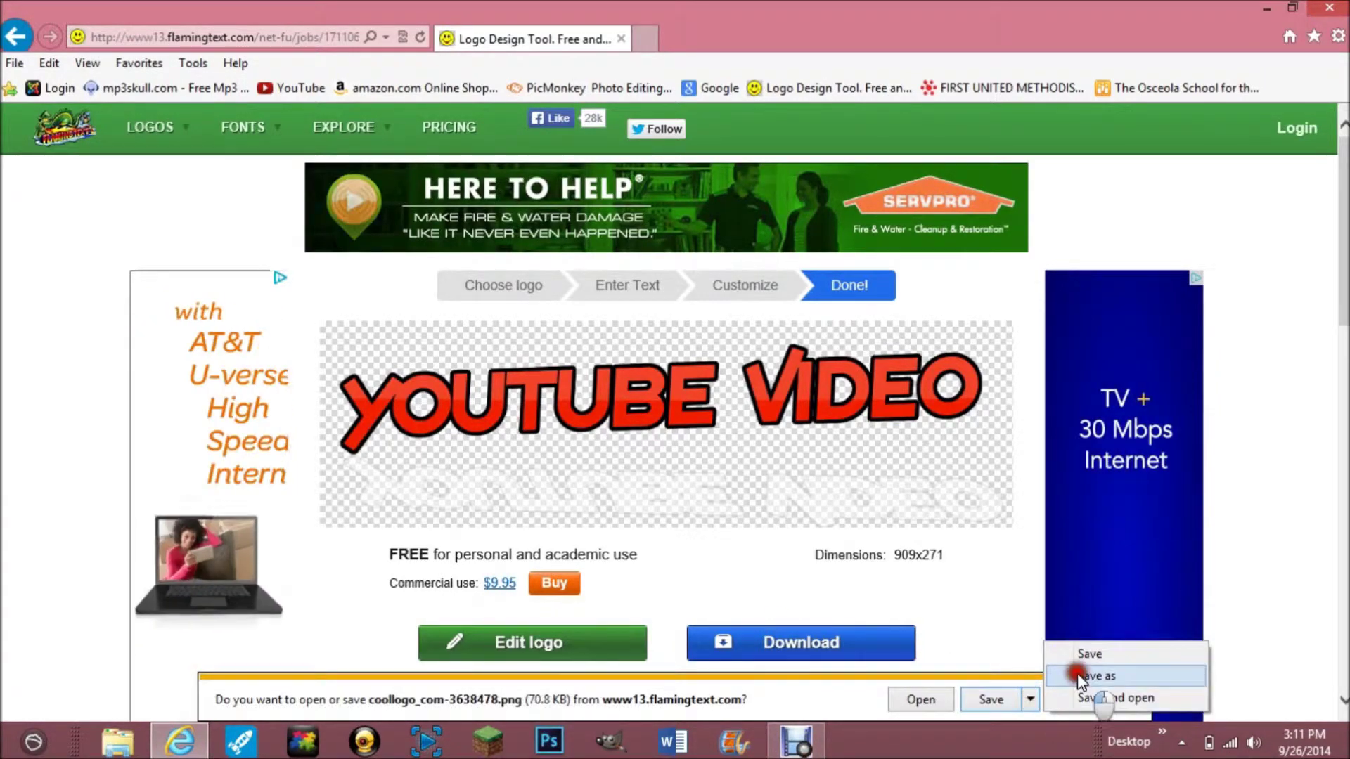
left_click(1095, 676)
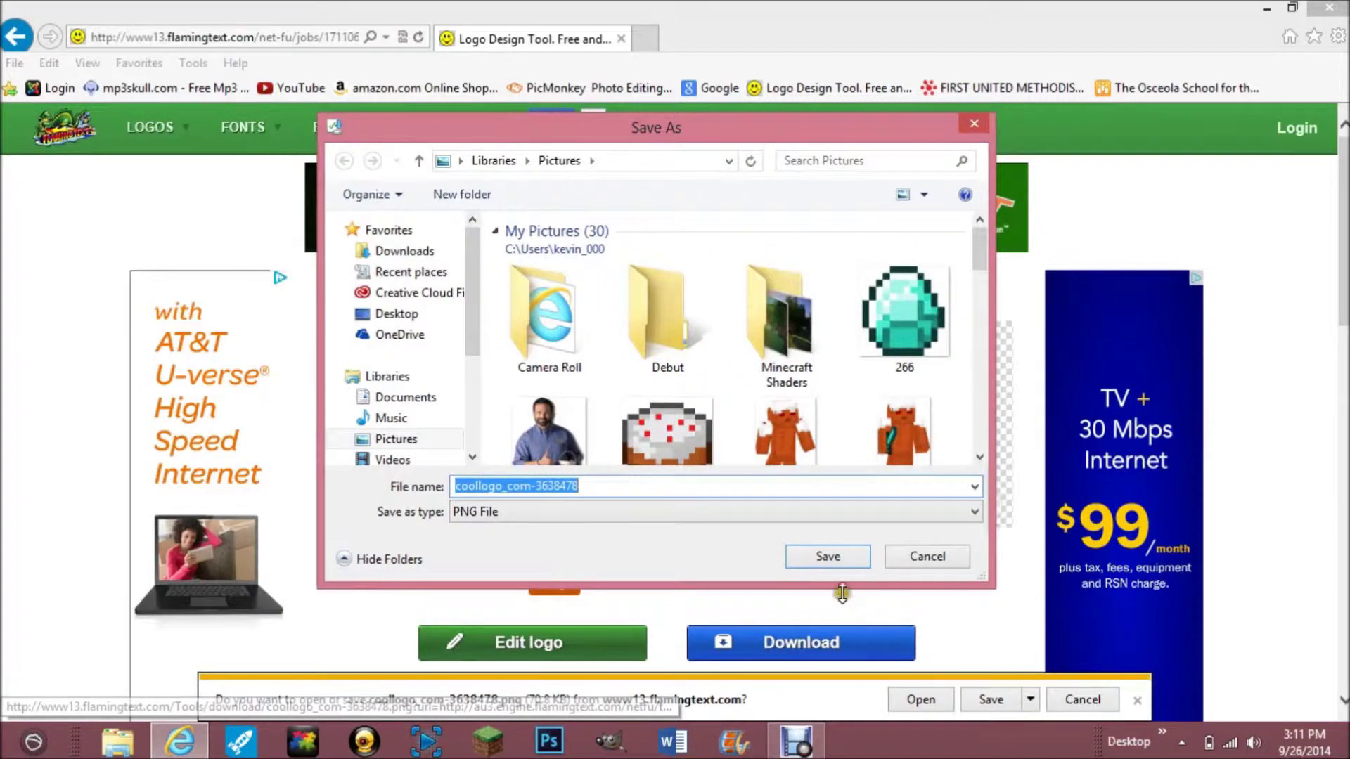
left_click(864, 557)
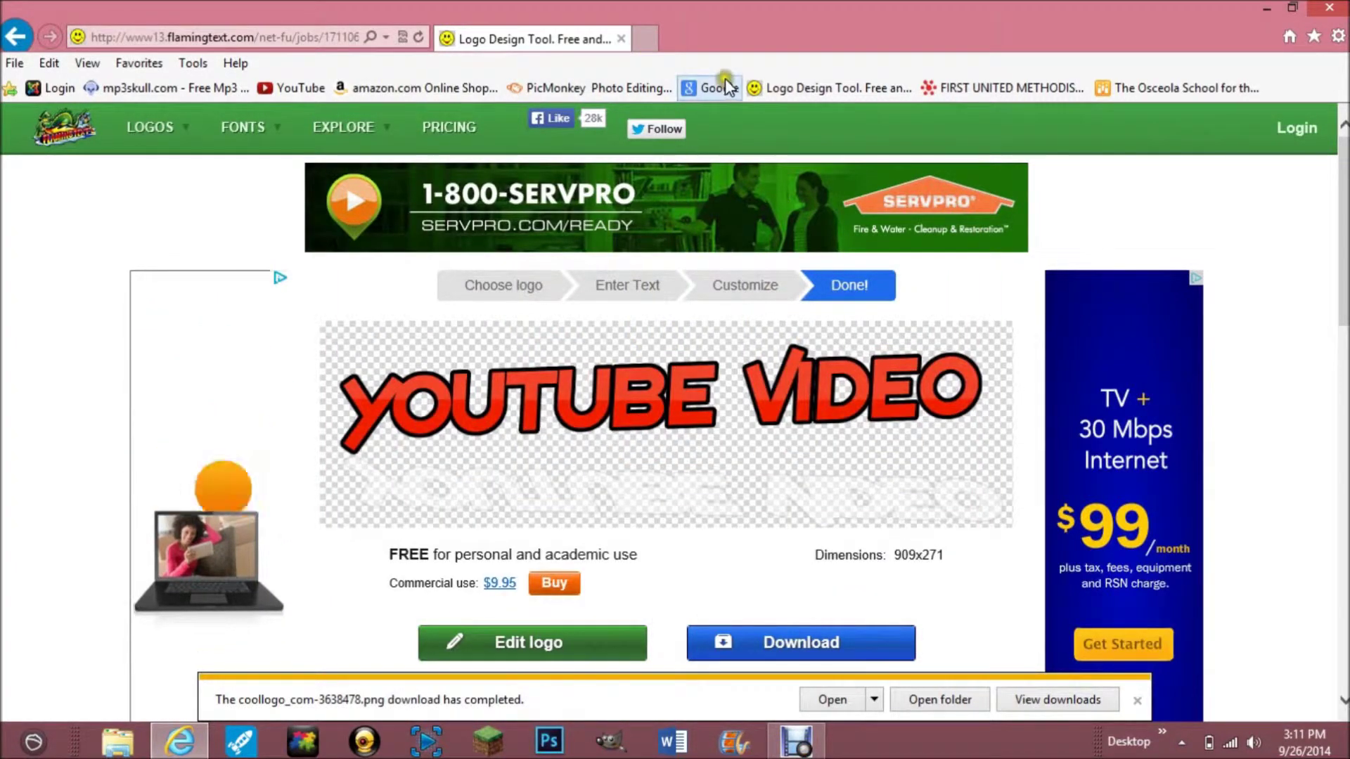
left_click(615, 89)
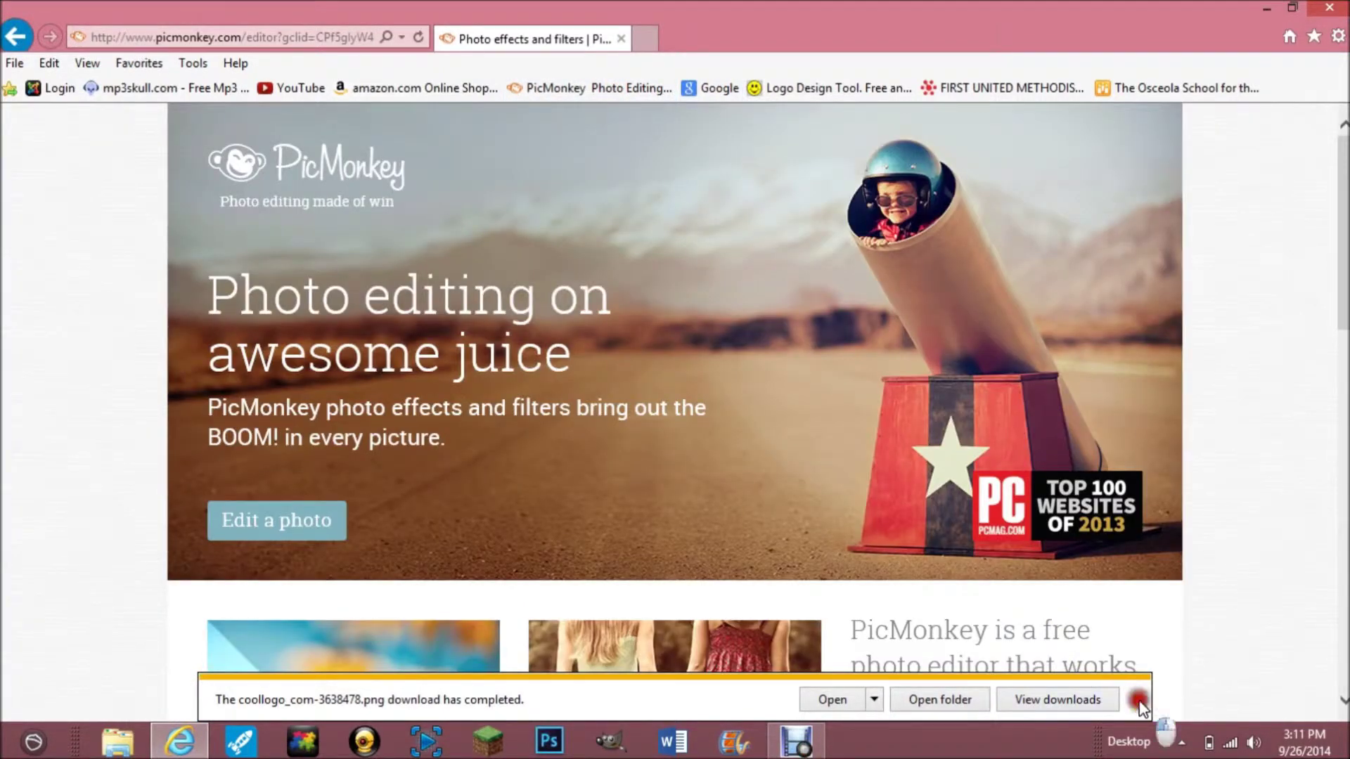
Dismiss the download notice, close the sample daisy photo, and choose a new photo to edit.
left_click(1137, 700)
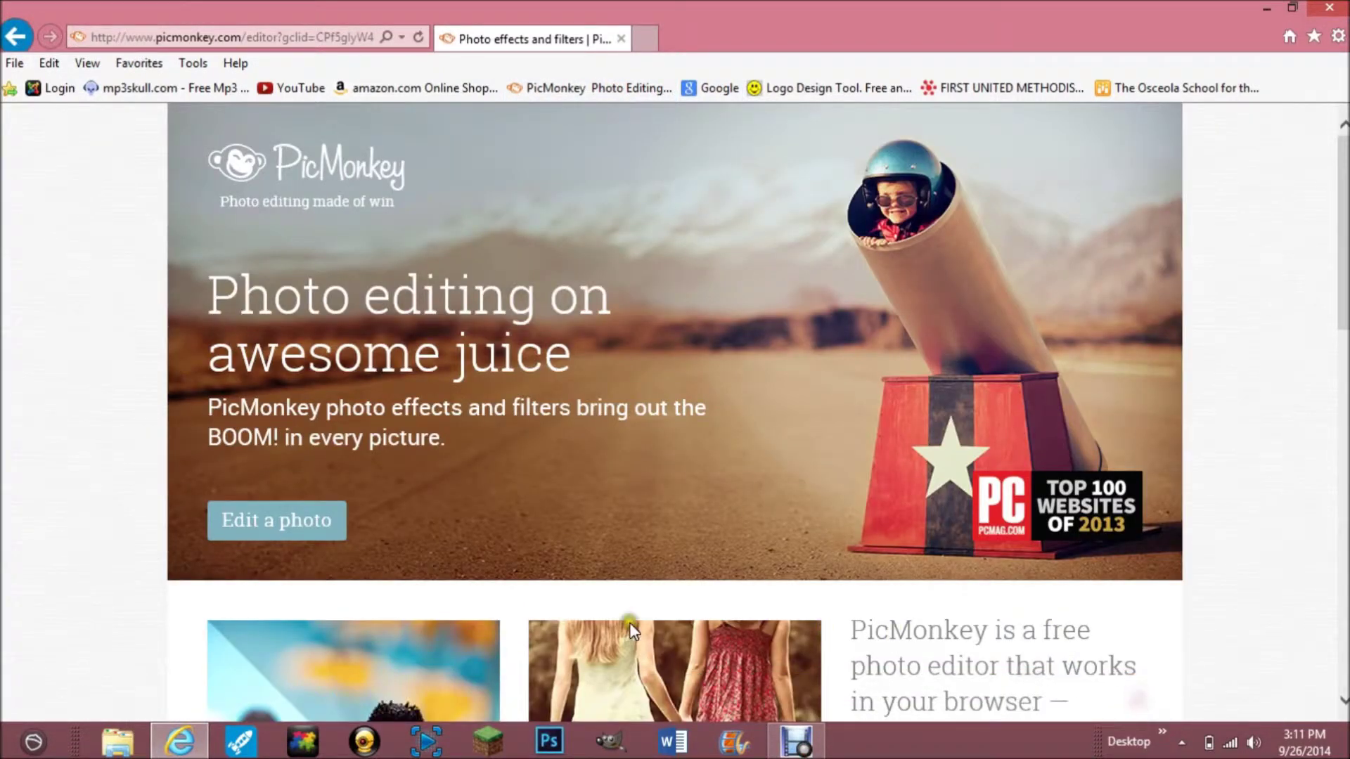
left_click(330, 533)
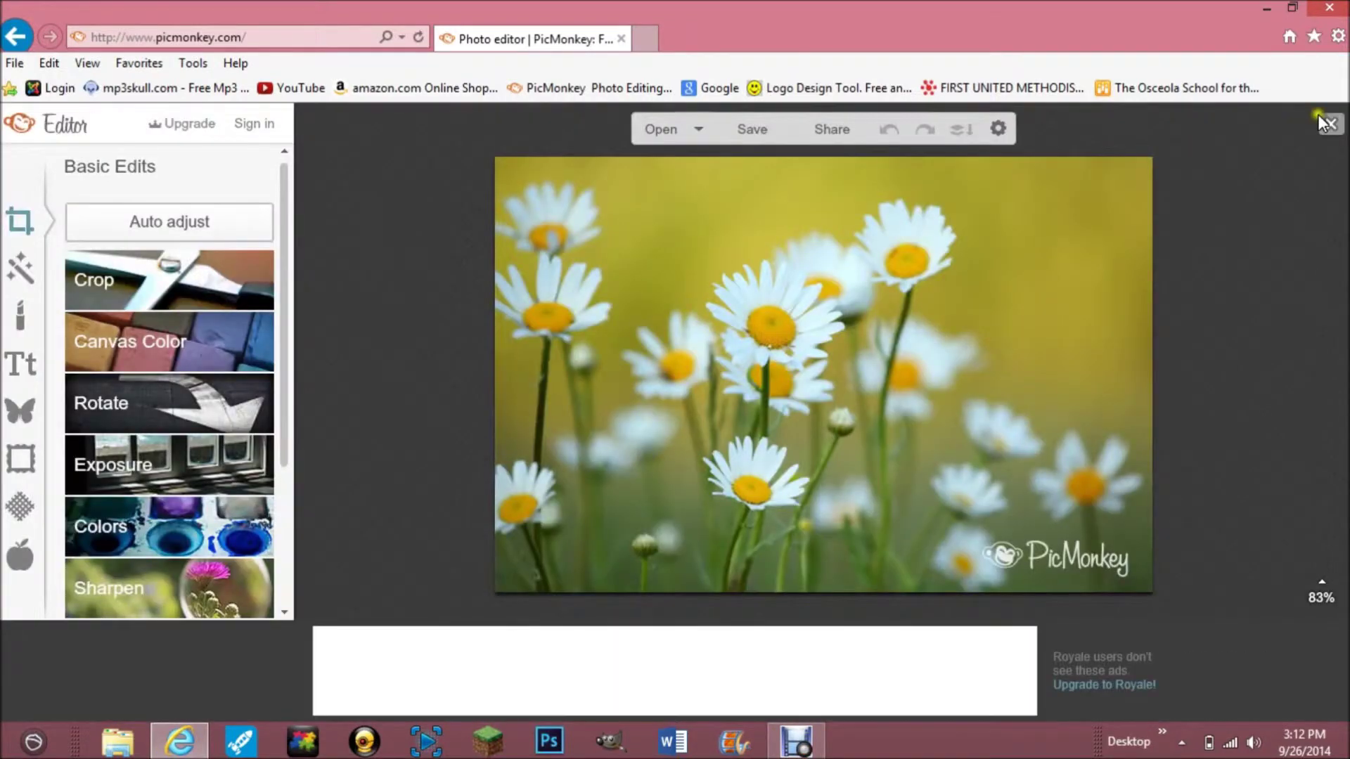
left_click(1330, 124)
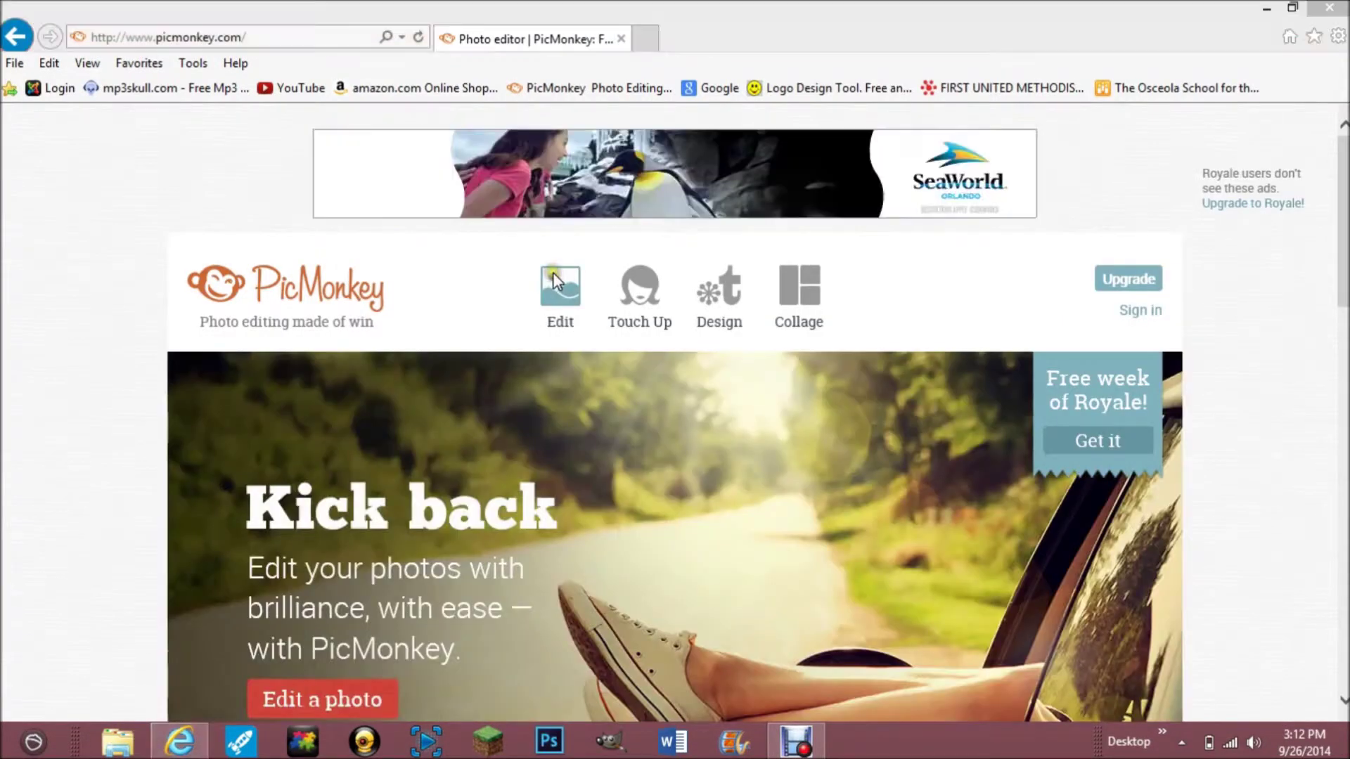
left_click(553, 273)
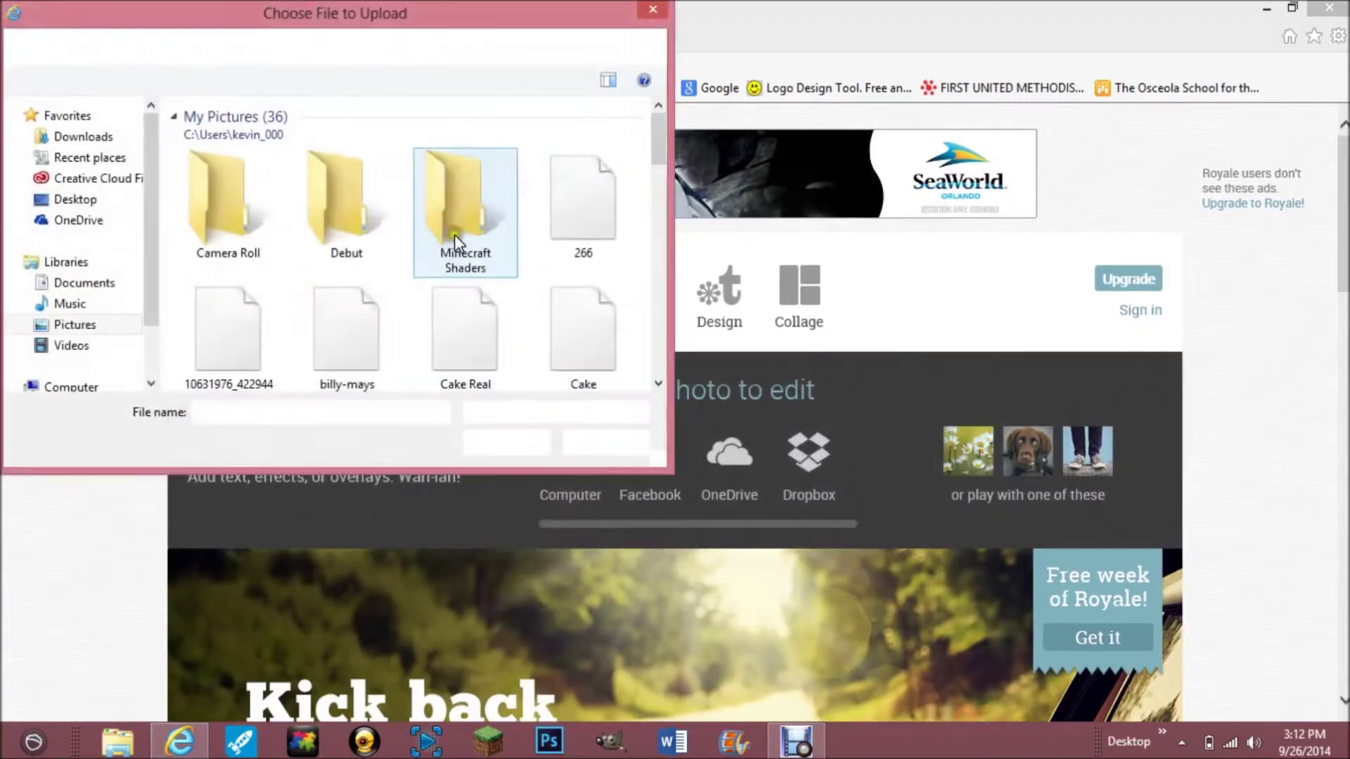
Open the Minecraft forest-and-water landscape in the PicMonkey editor.
left_click_drag(661, 138, 625, 250)
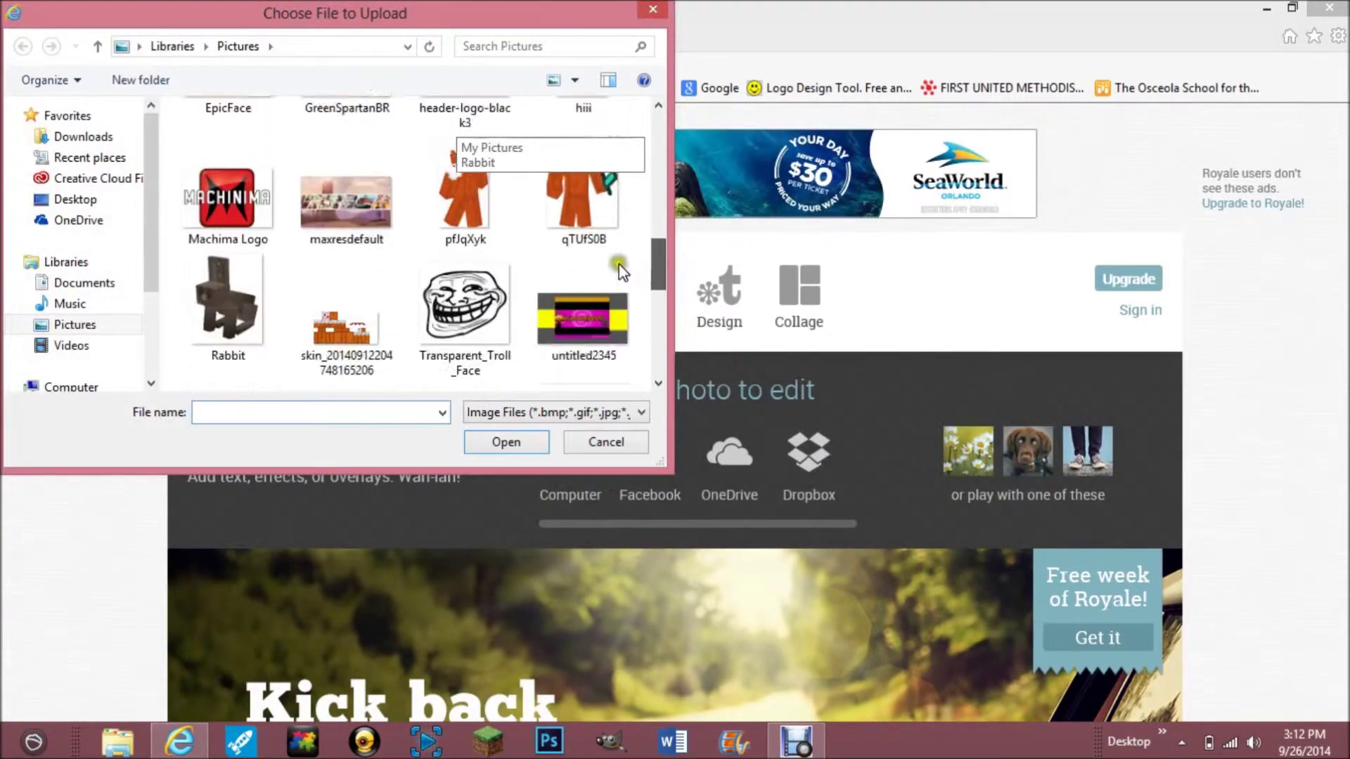
left_click_drag(626, 250, 619, 301)
double_click(336, 281)
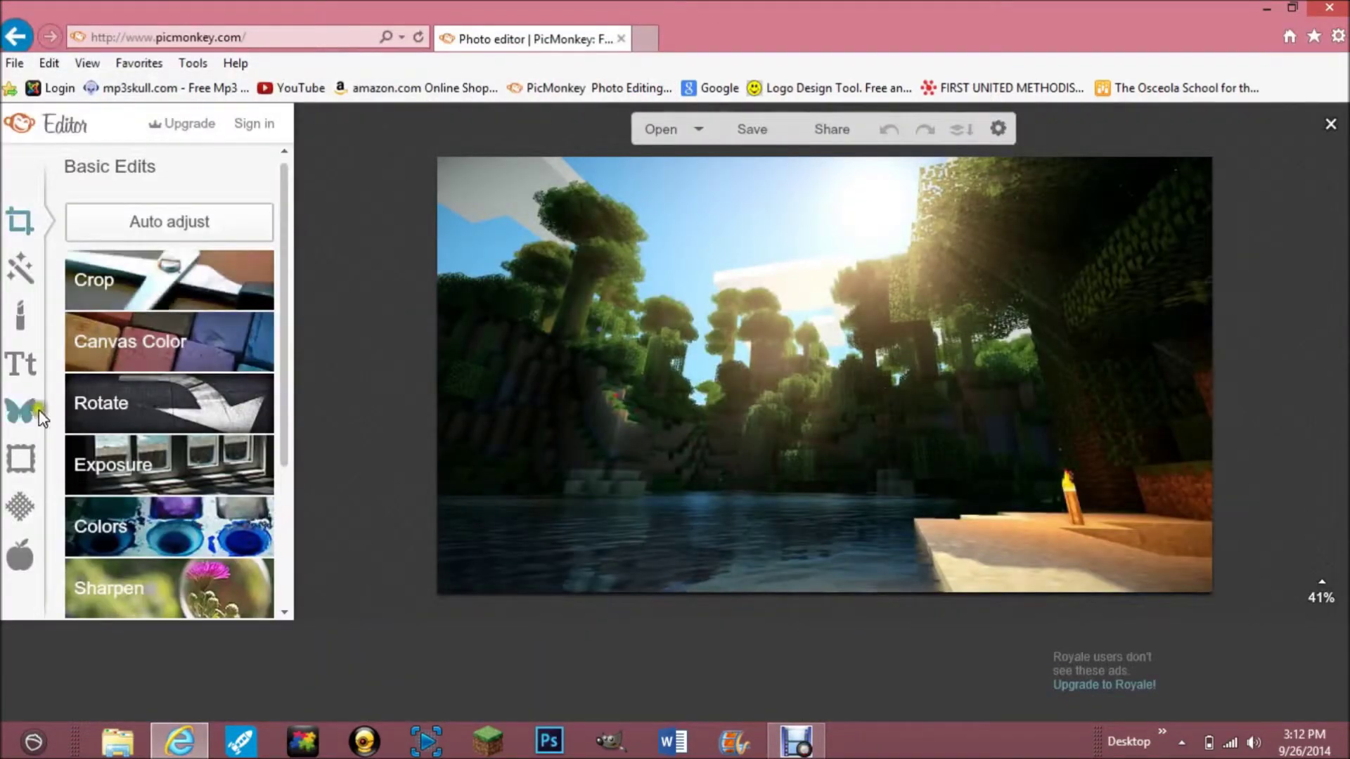
Crop the photo to 2560 x 1600 HDTV proportions covering nearly the whole scene.
left_click(138, 294)
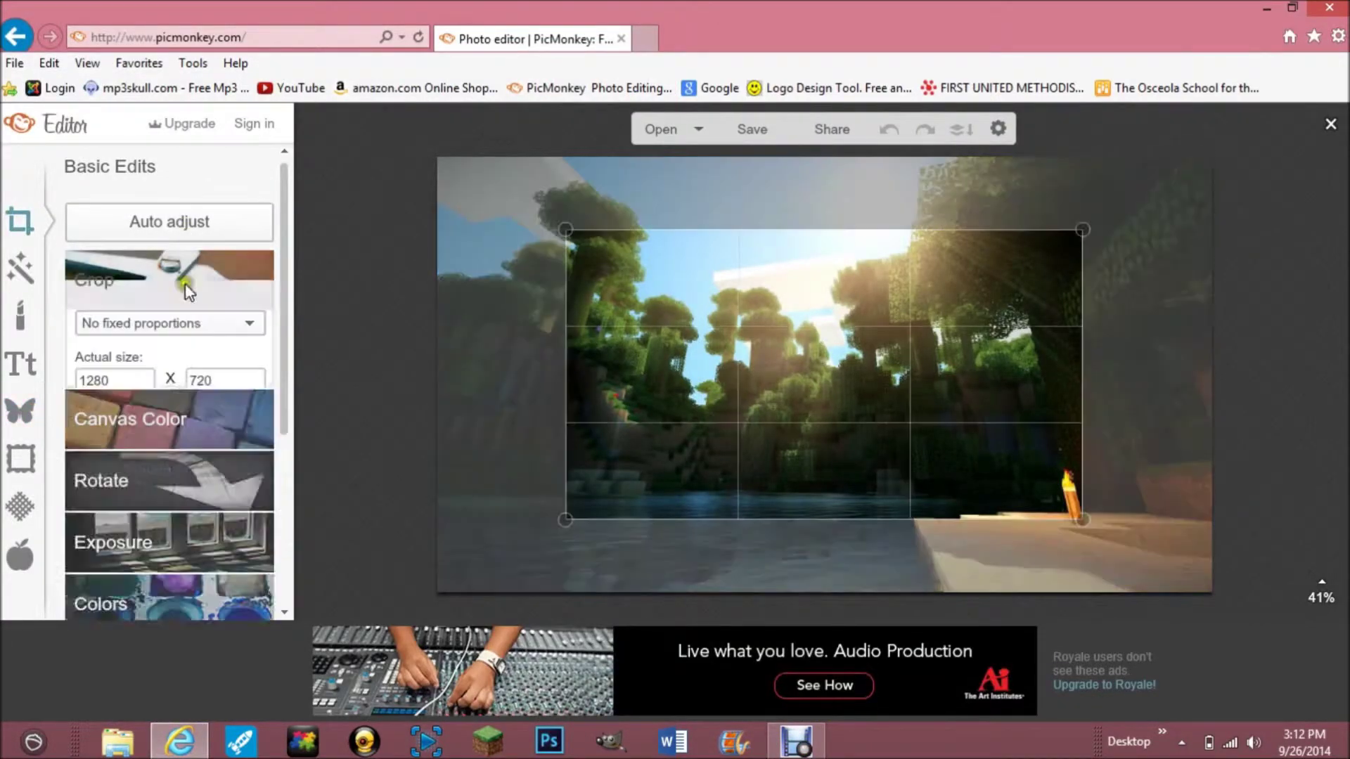
left_click(243, 325)
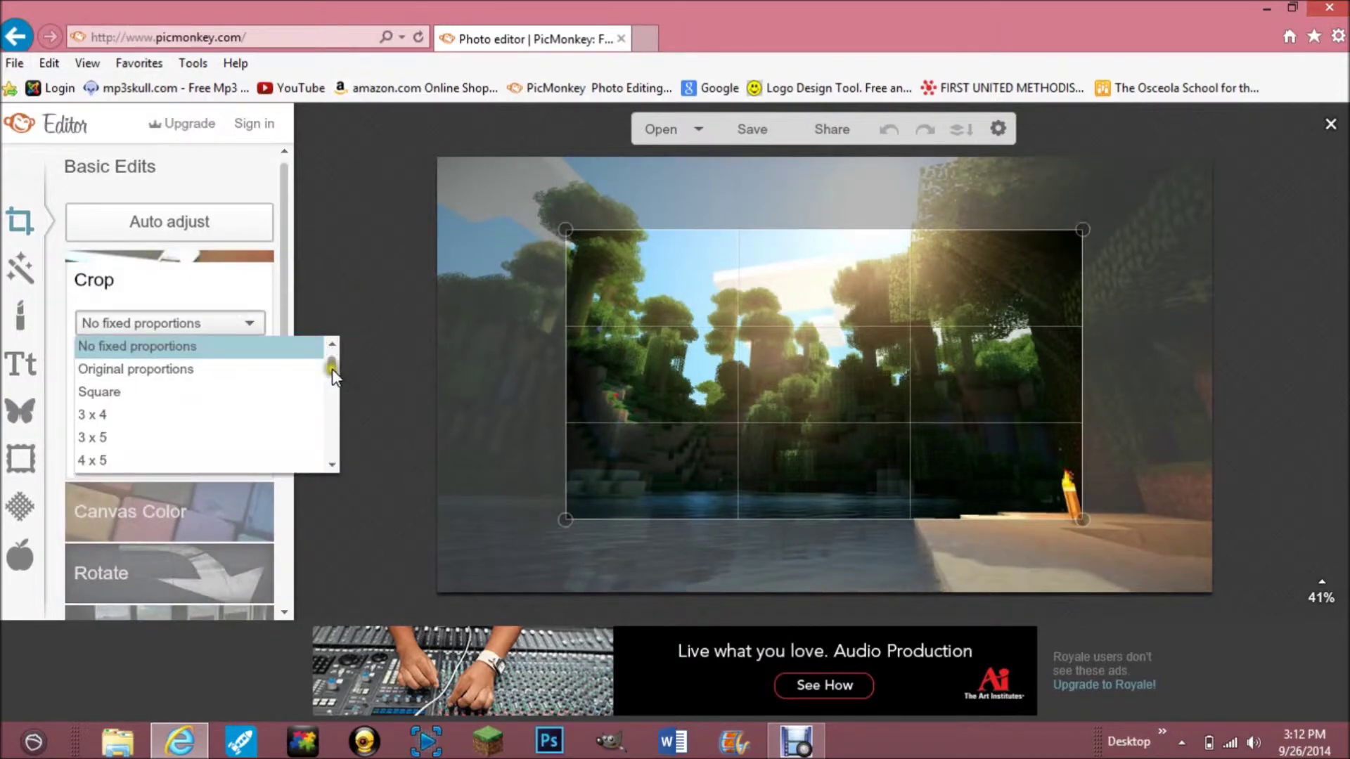
left_click_drag(333, 376, 331, 451)
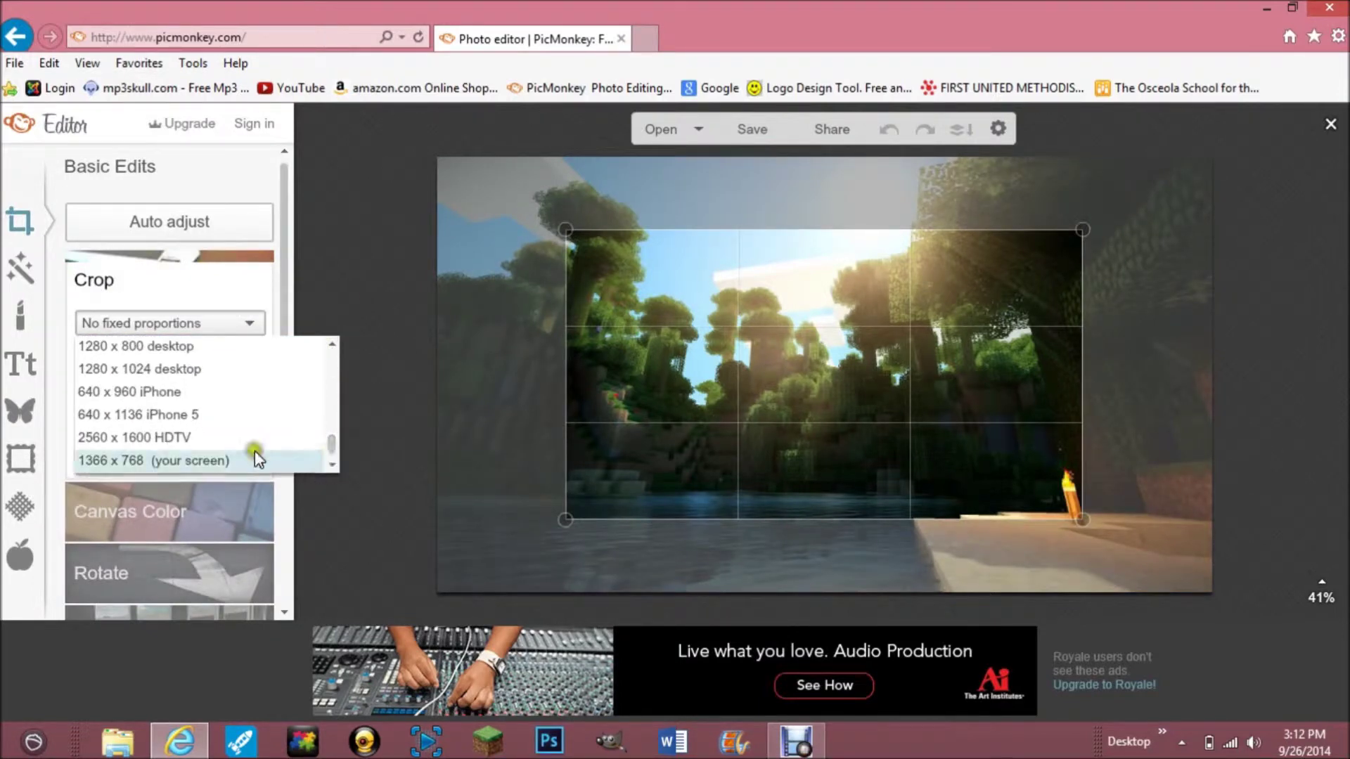
left_click(236, 439)
left_click(148, 439)
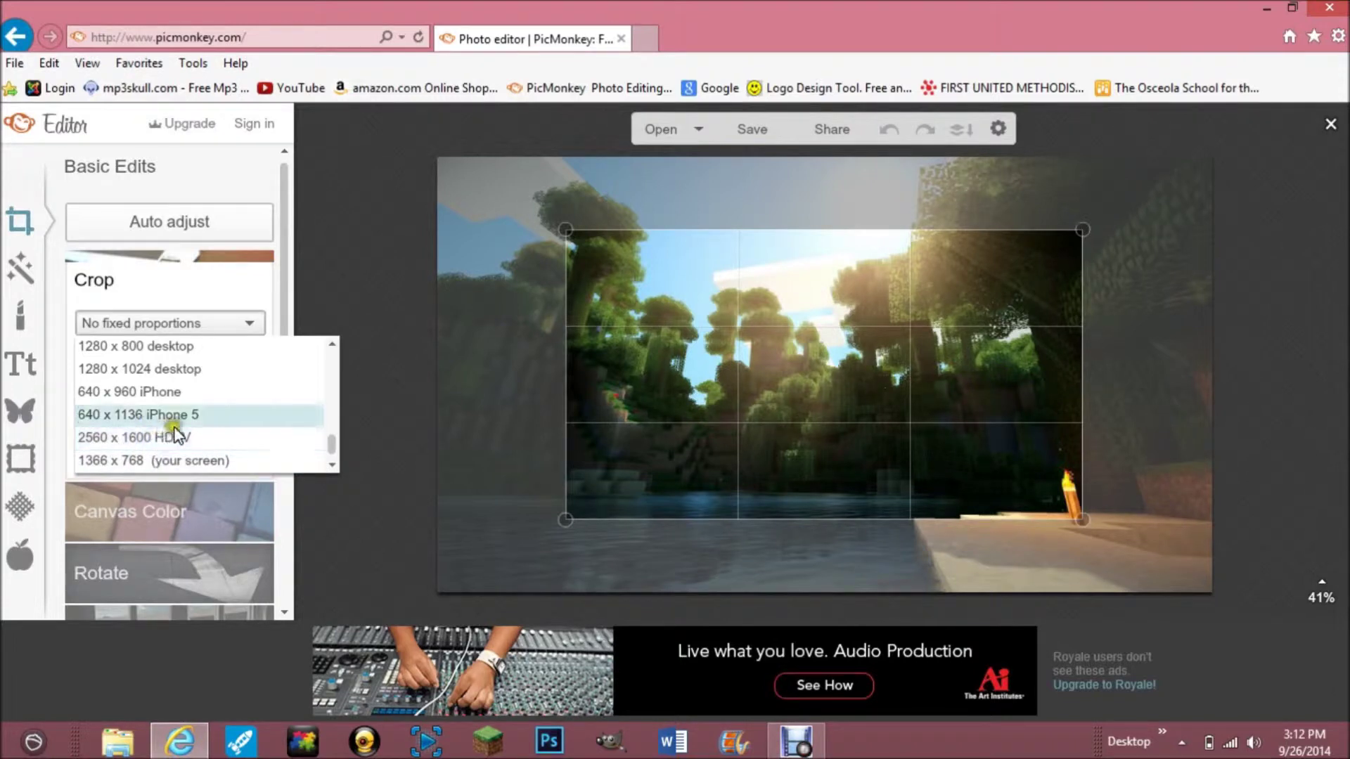
left_click(179, 437)
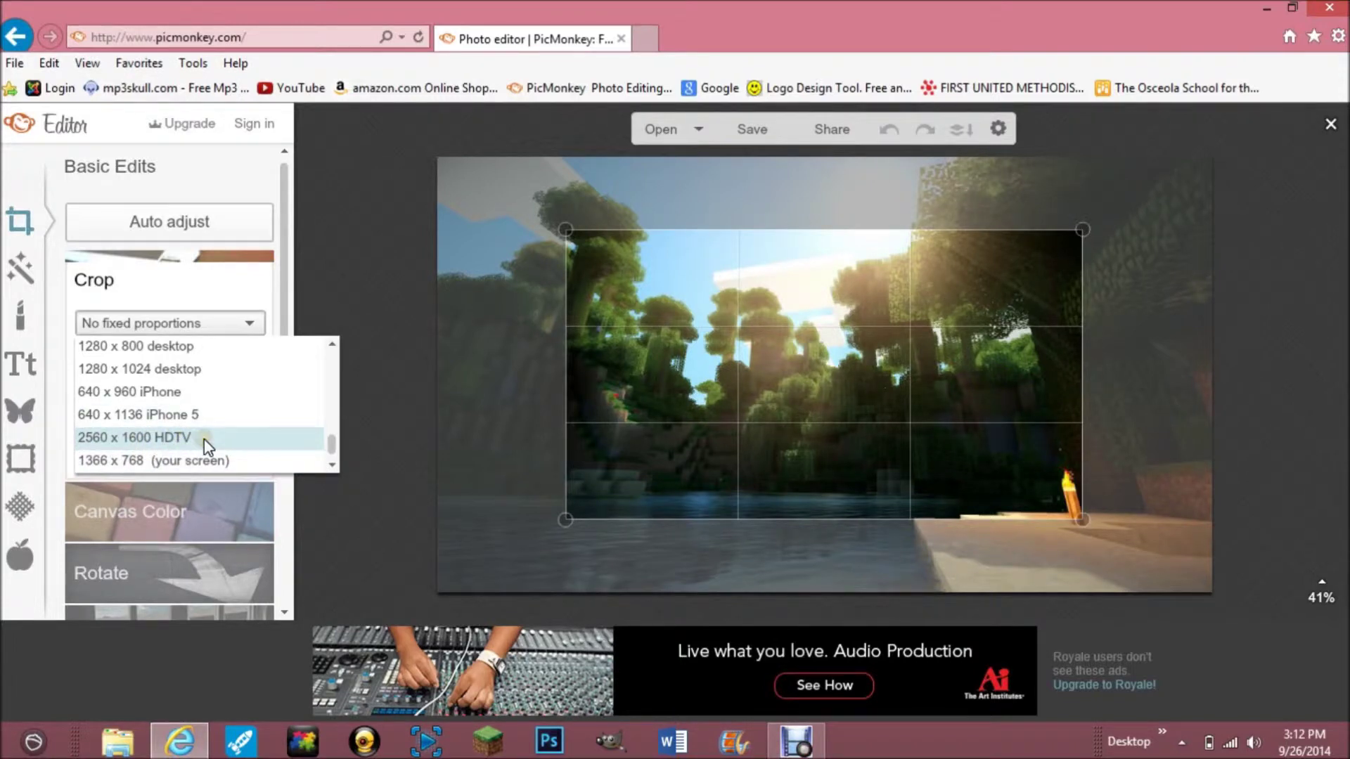
left_click(204, 438)
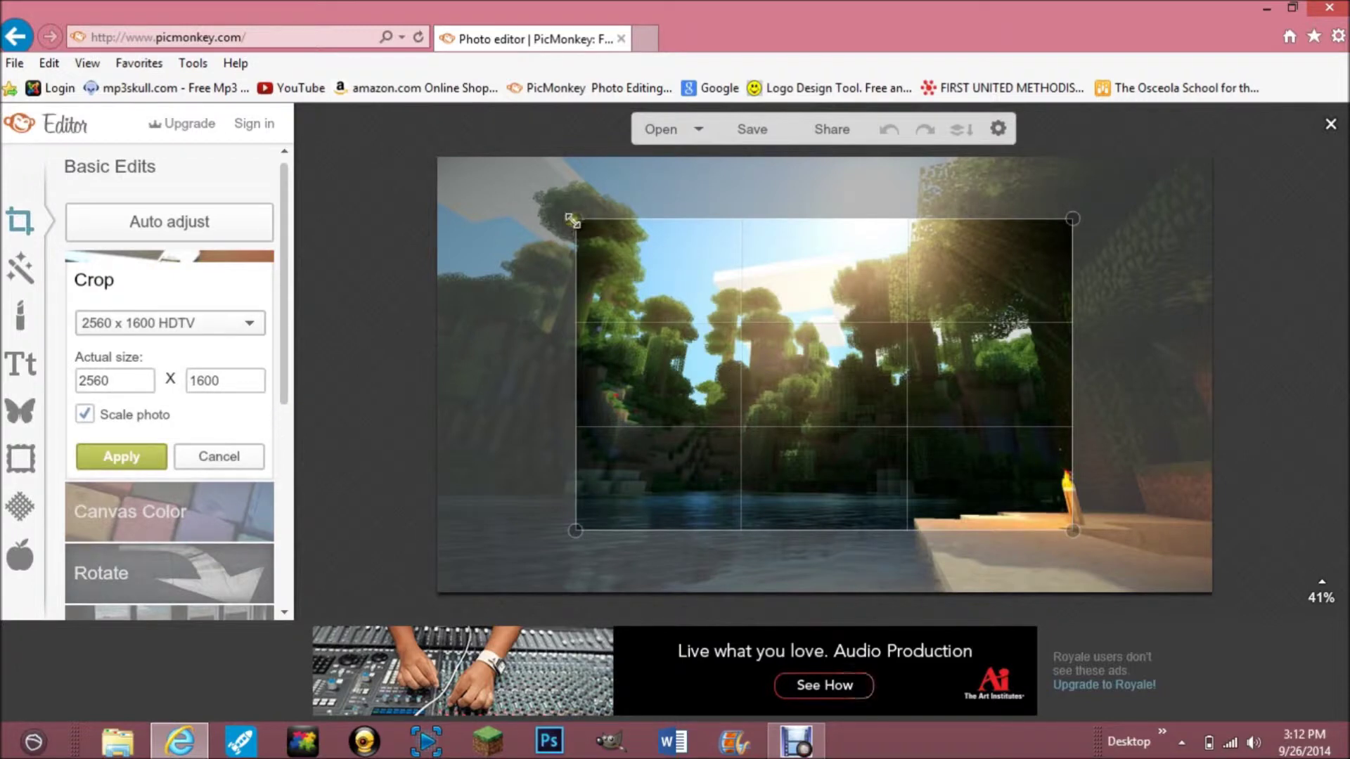
left_click_drag(572, 220, 473, 155)
left_click_drag(1081, 535, 1171, 592)
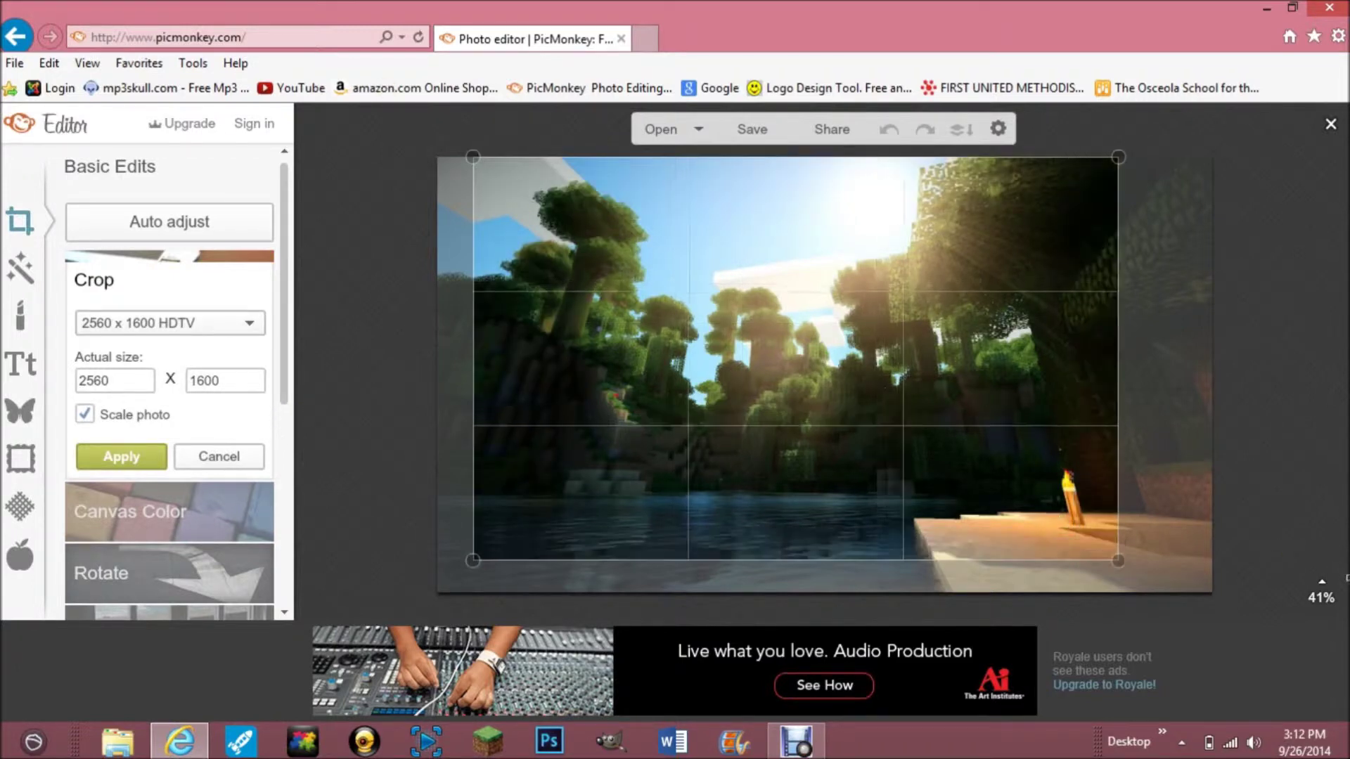
left_click_drag(1185, 416, 2, 199)
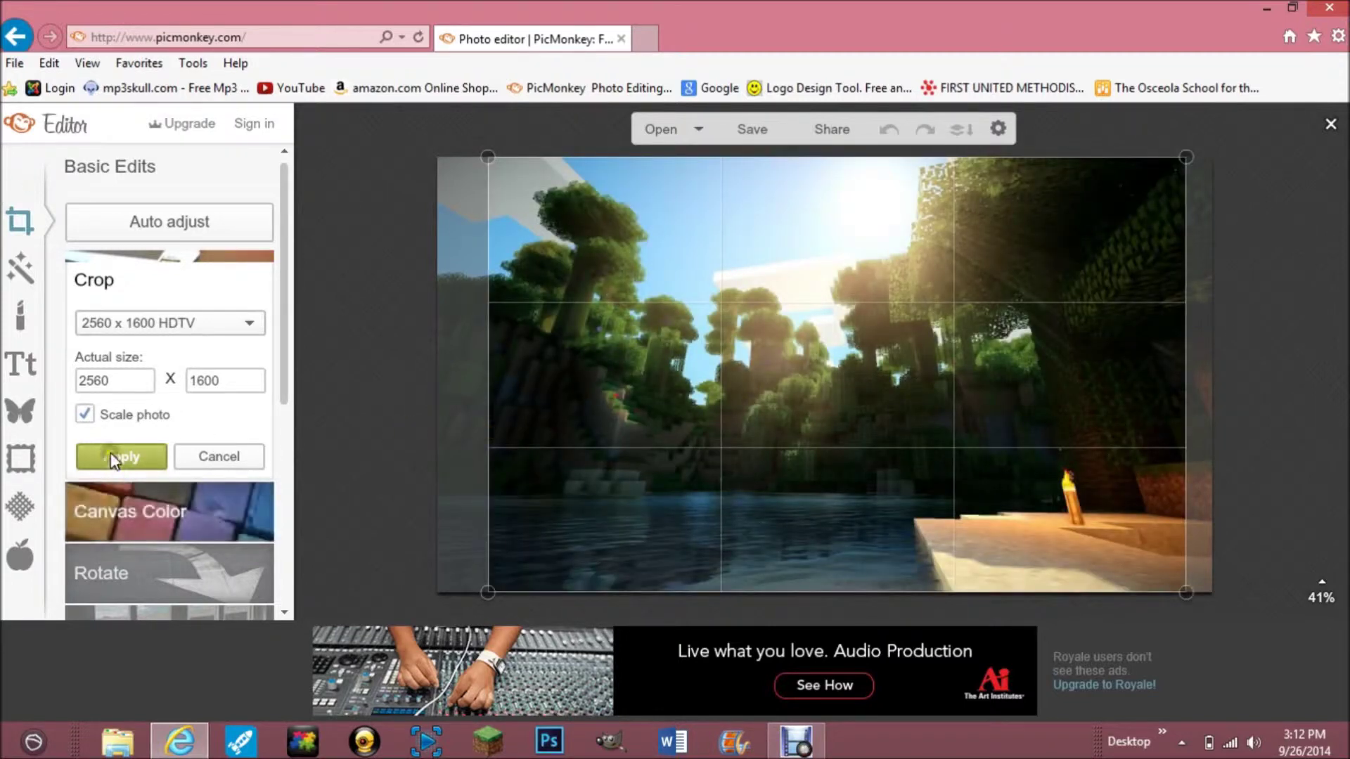
left_click(147, 450)
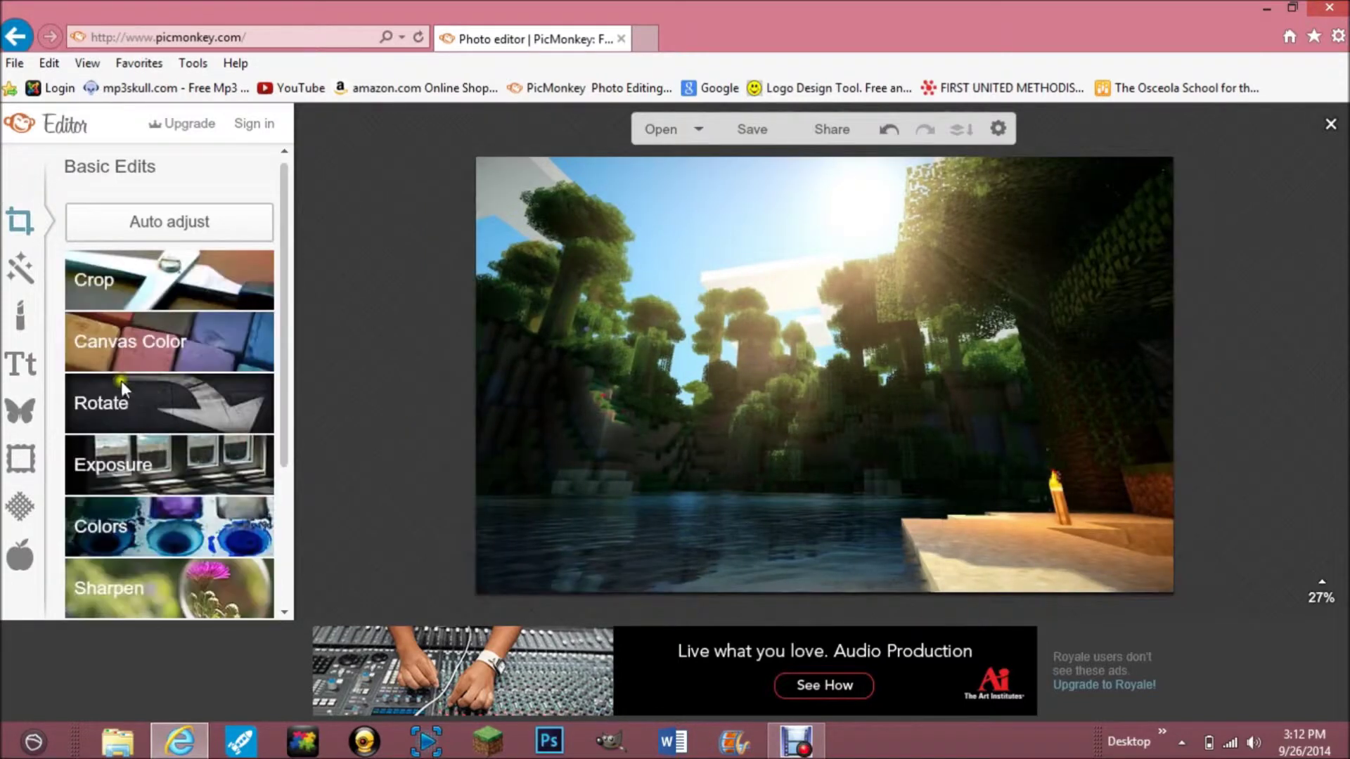
Add the YOUTUBE VIDEO logo as an overlay, resize and move it, then delete it.
left_click(20, 411)
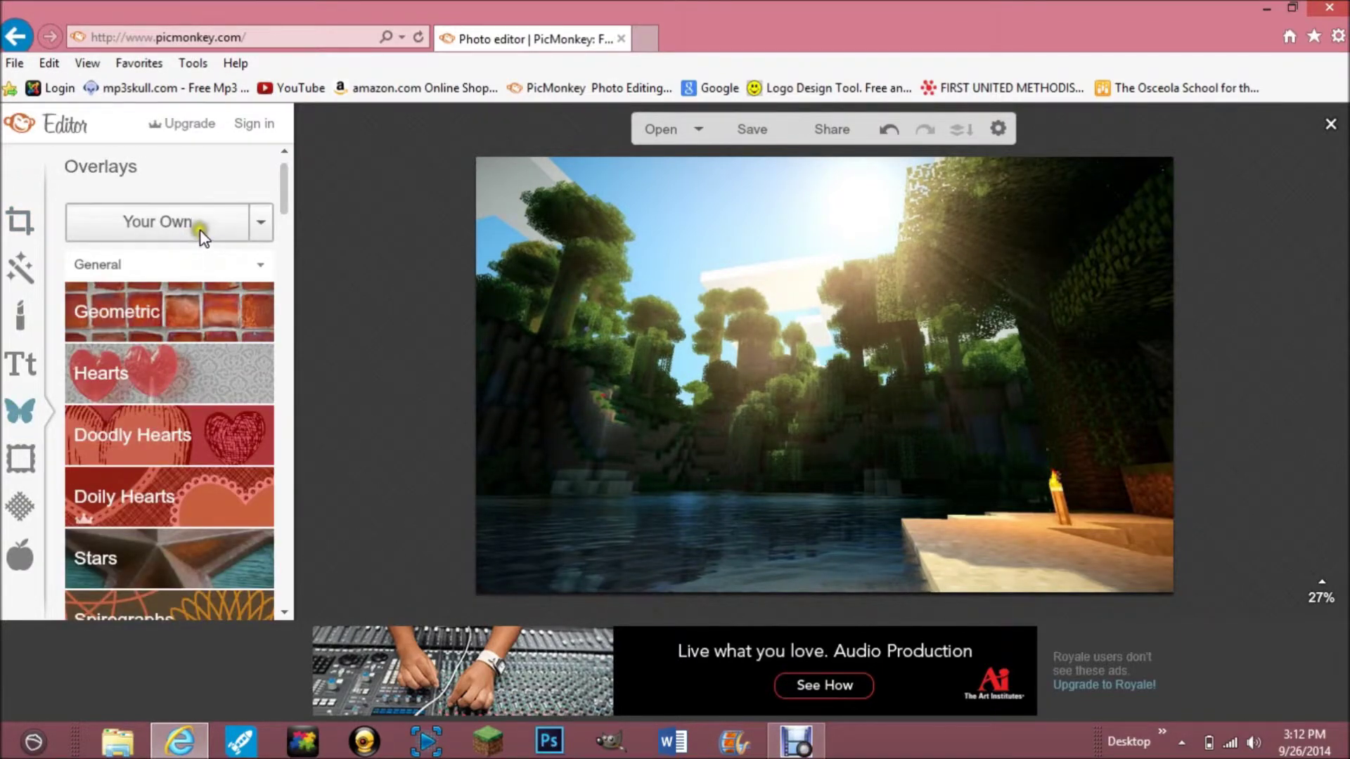
left_click(202, 235)
mouse_move(644, 145)
left_mouse_down()
mouse_move(645, 204)
mouse_move(599, 284)
mouse_move(635, 236)
mouse_move(621, 215)
left_mouse_up()
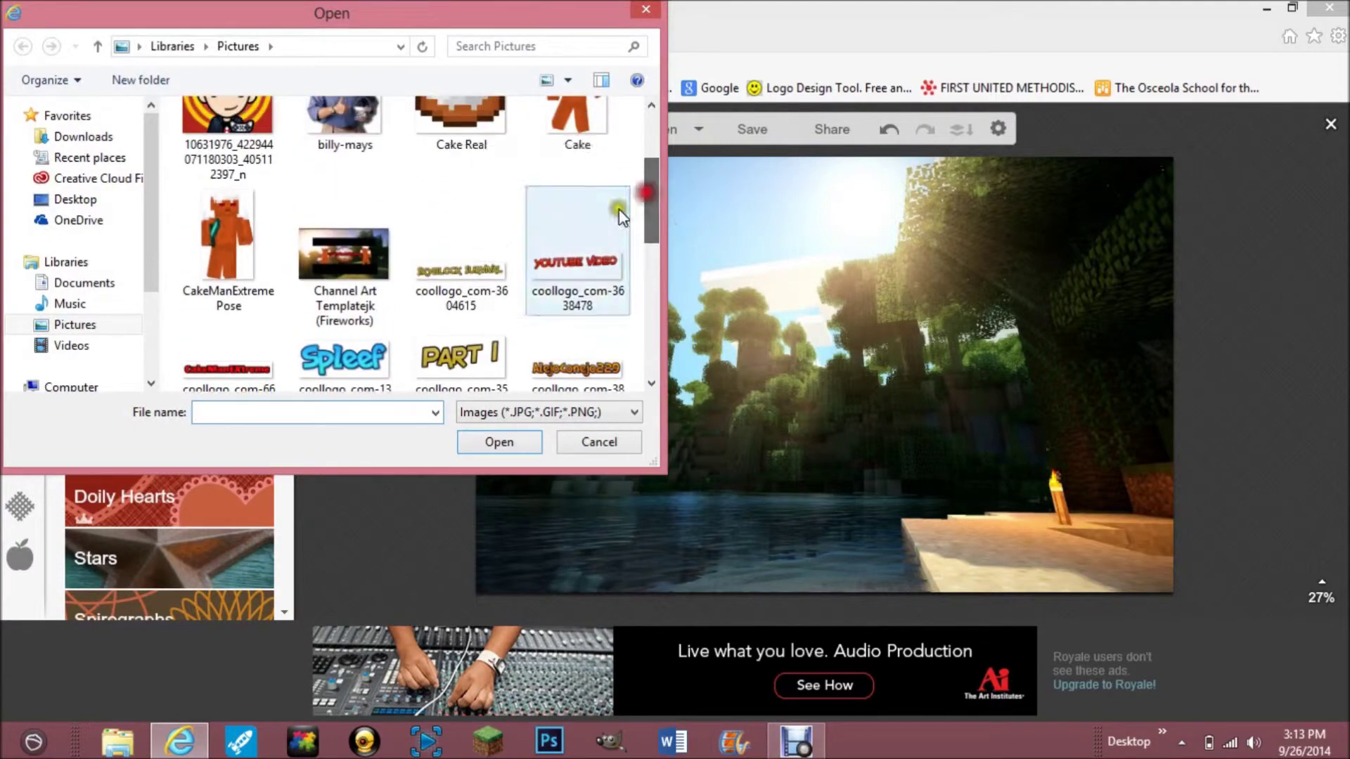
double_click(591, 233)
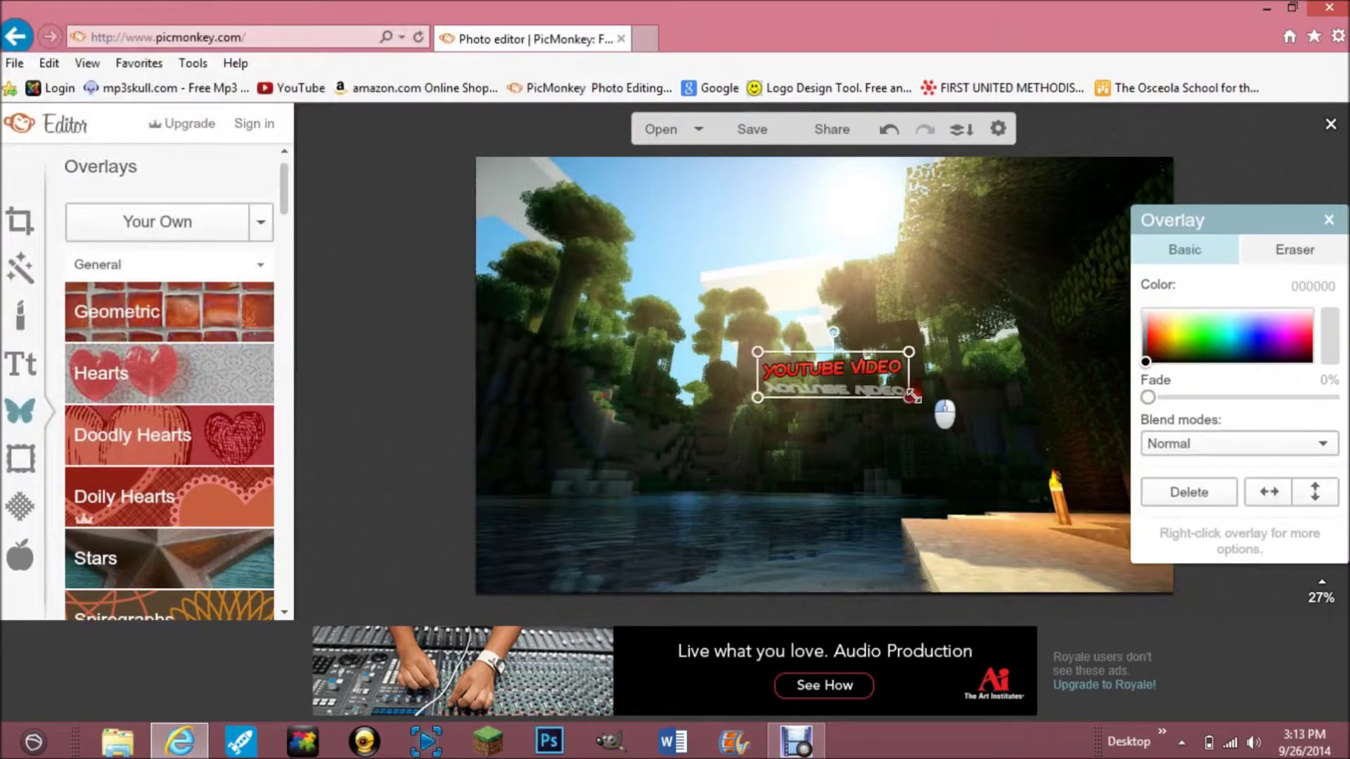
left_click_drag(914, 399, 1296, 536)
mouse_move(974, 461)
left_mouse_down()
mouse_move(888, 447)
mouse_move(819, 399)
left_mouse_up()
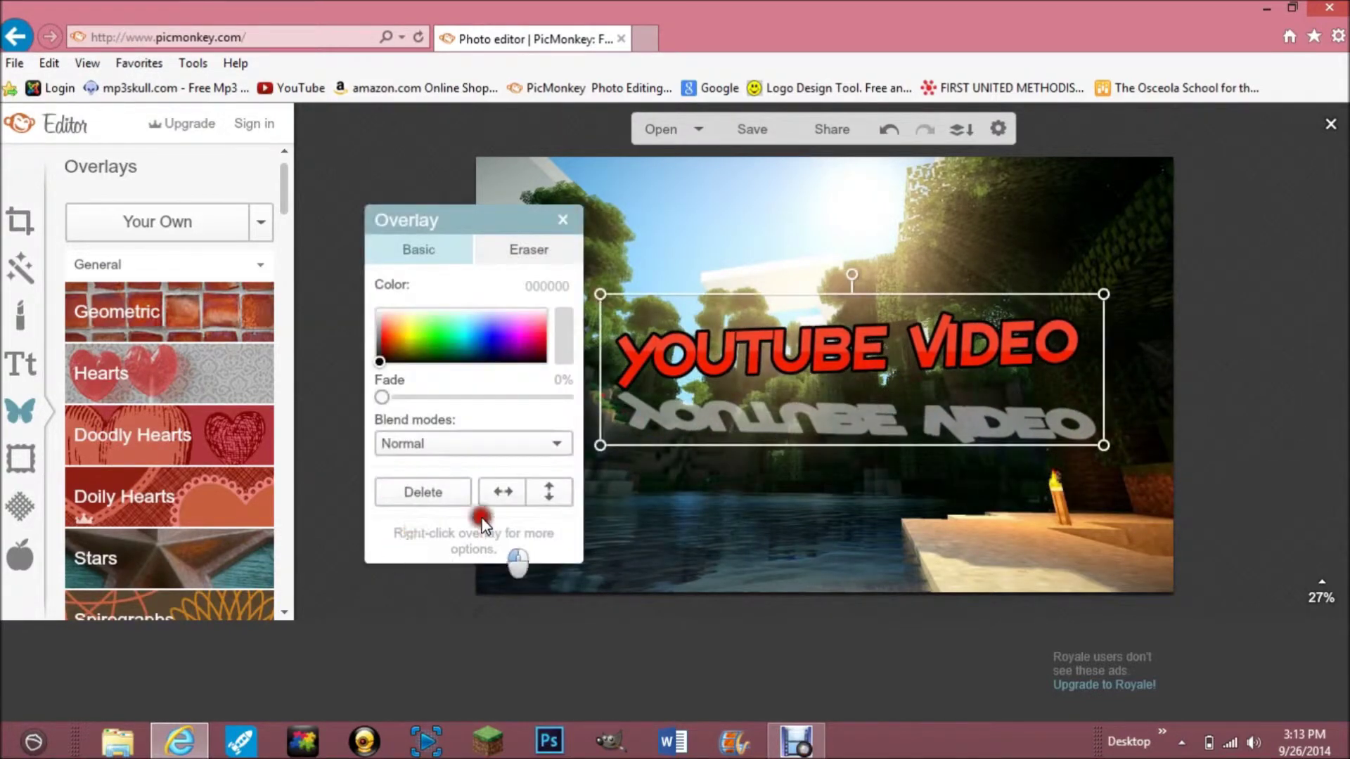
left_click(425, 491)
left_click(161, 221)
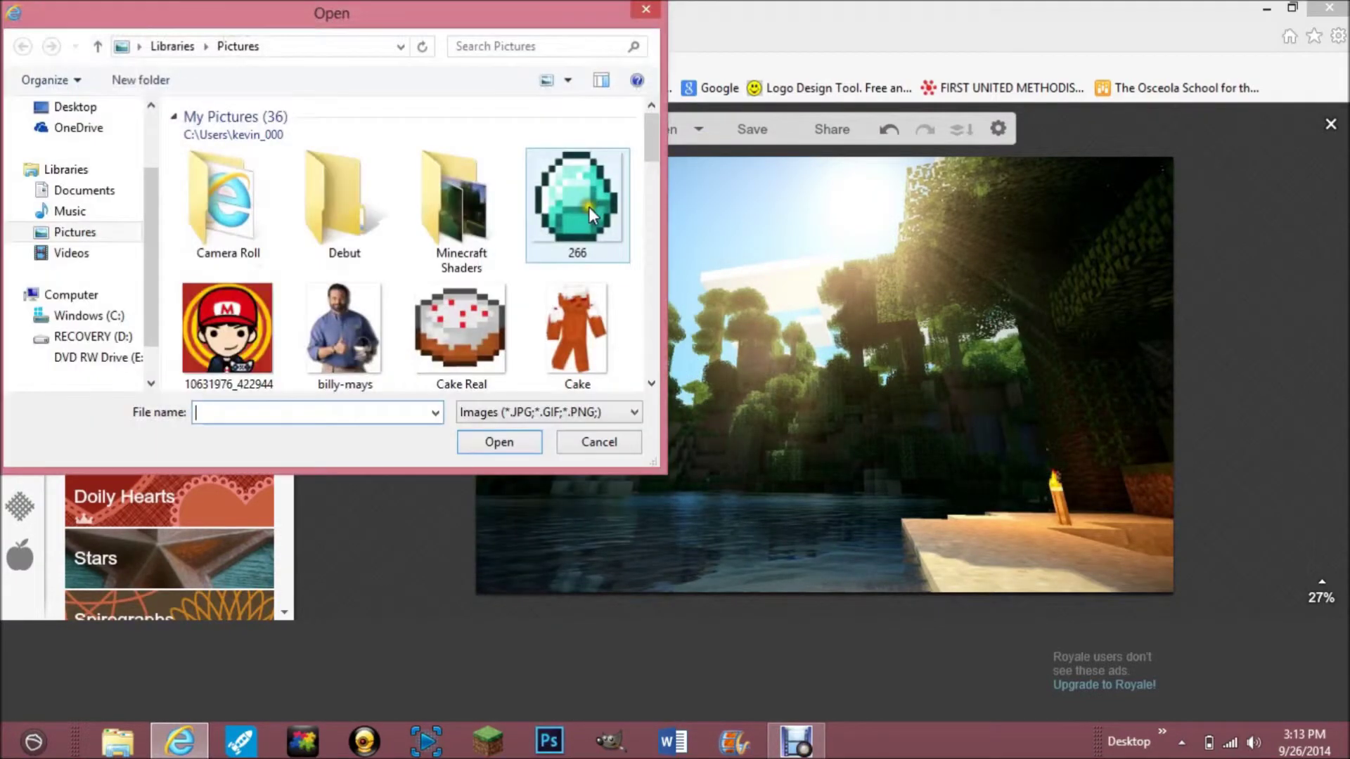
Place the Spleef logo overlay on the photo, enlarge it and shift it left.
left_click_drag(652, 140, 637, 218)
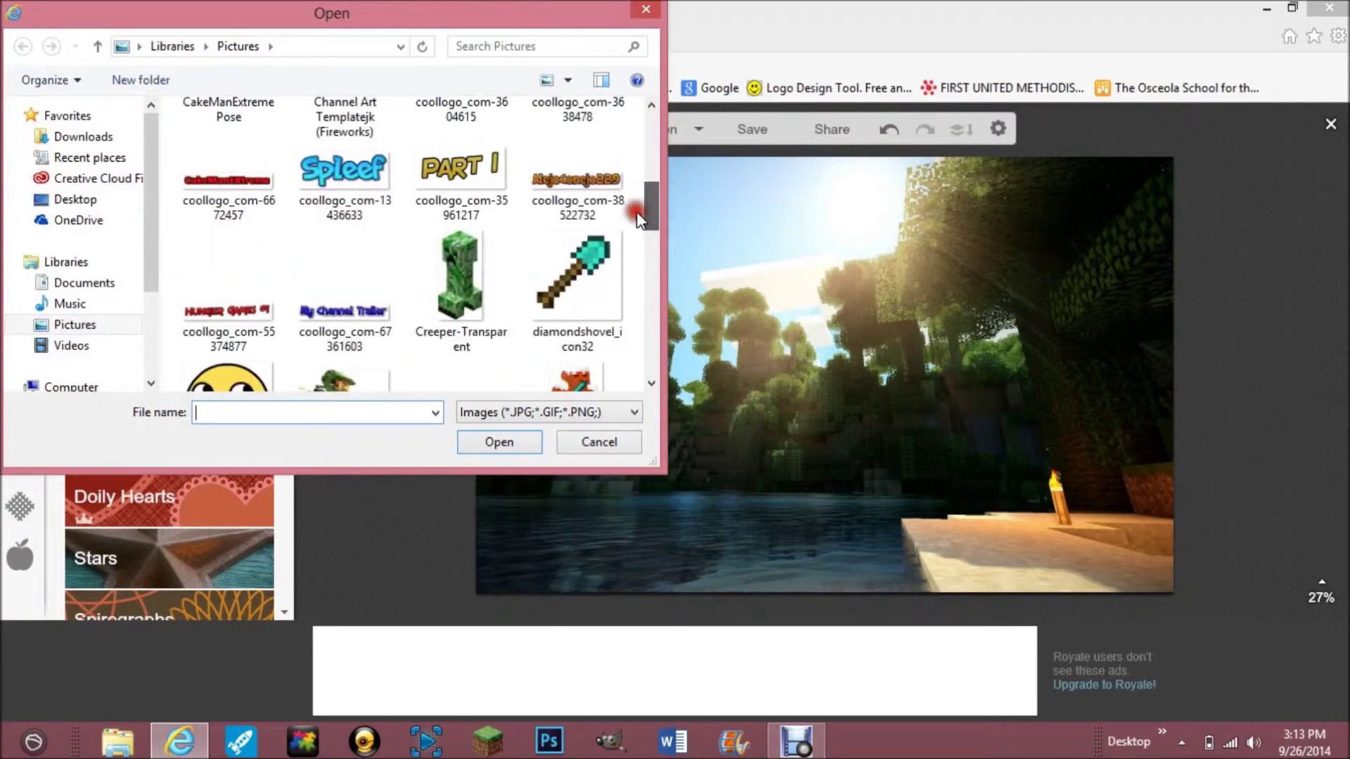
double_click(380, 180)
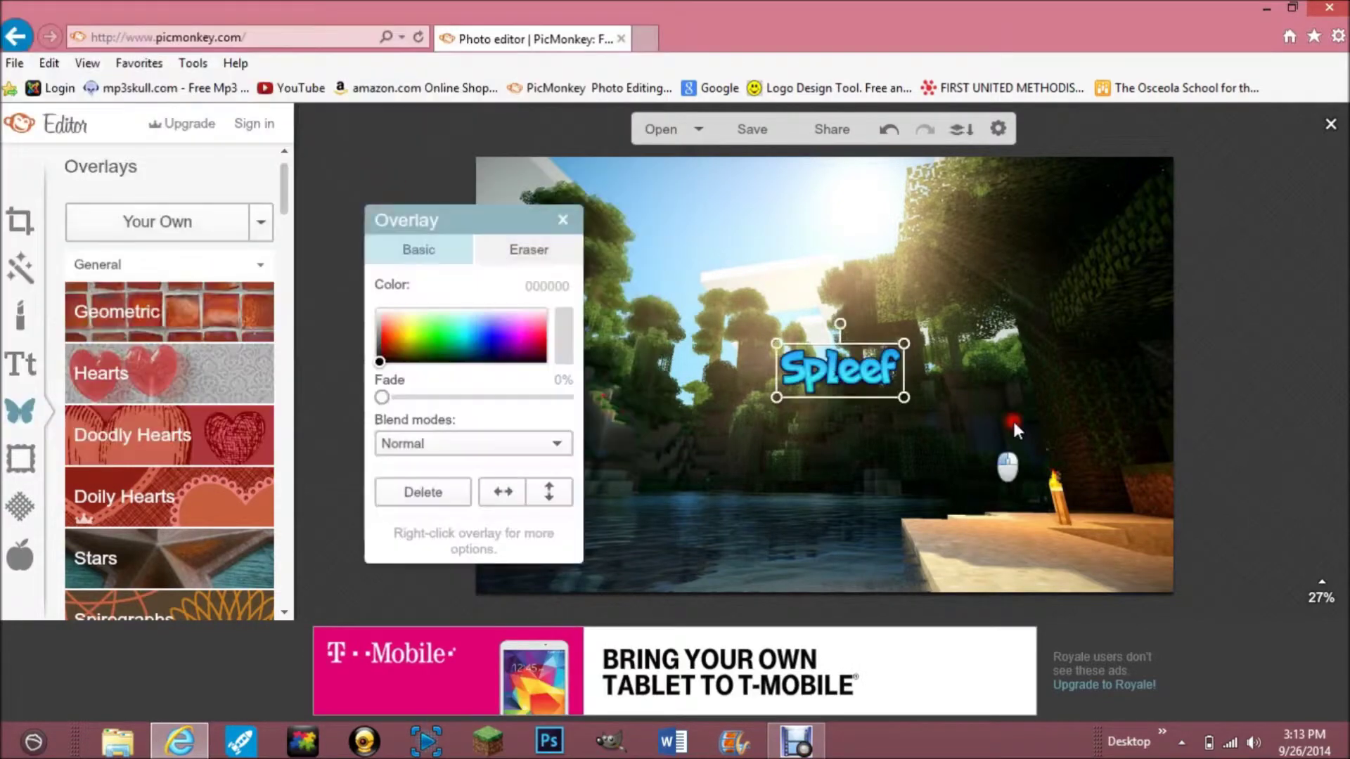
left_click(929, 412)
left_click(893, 394)
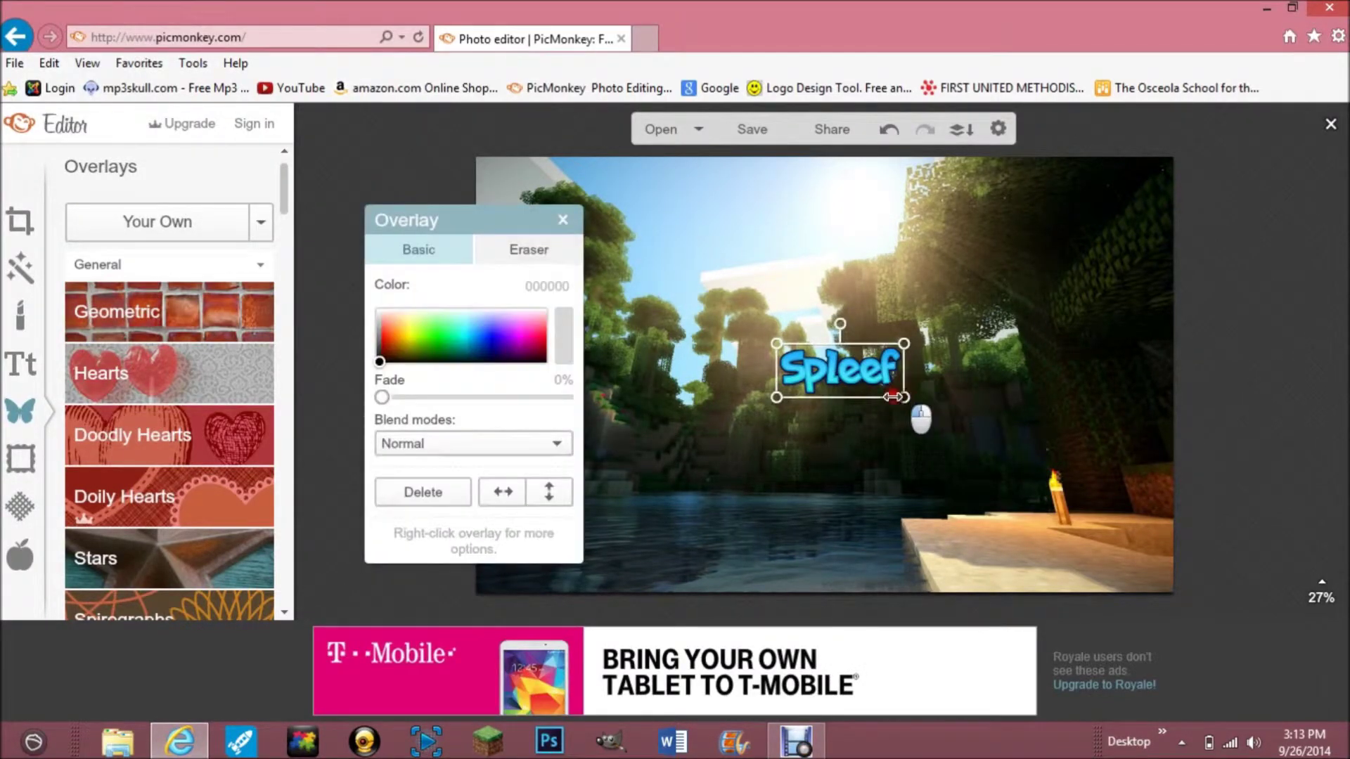
left_click_drag(894, 397, 979, 422)
left_click_drag(823, 400, 761, 395)
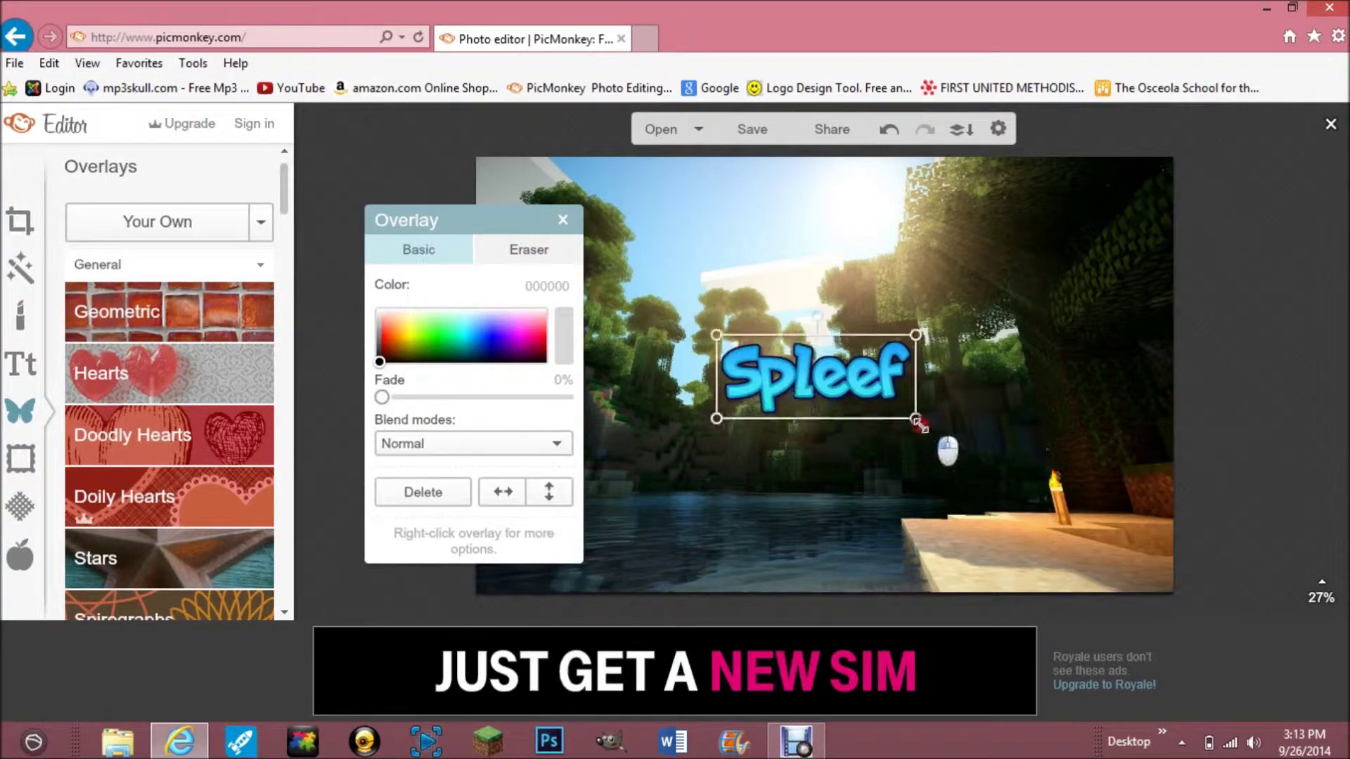
left_click_drag(916, 419, 985, 447)
left_click(570, 219)
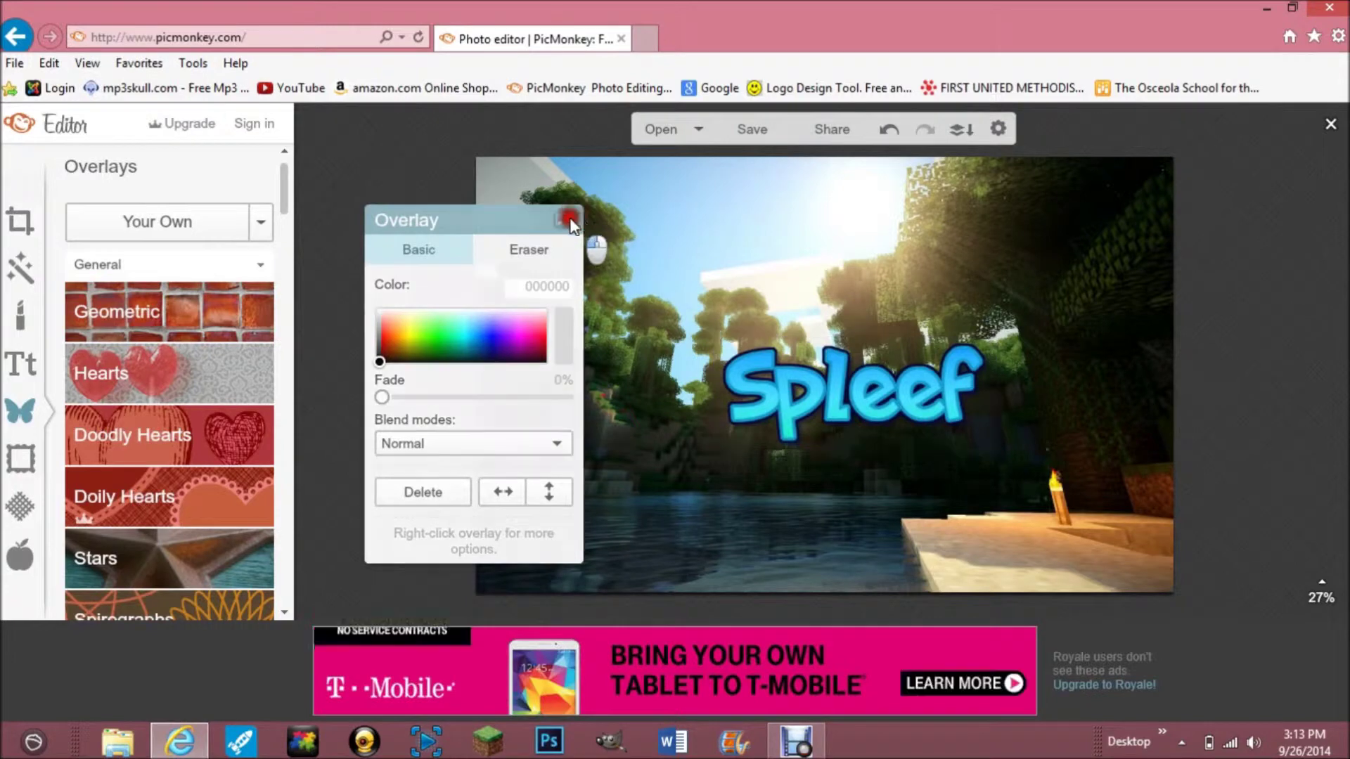
left_click_drag(855, 391, 794, 388)
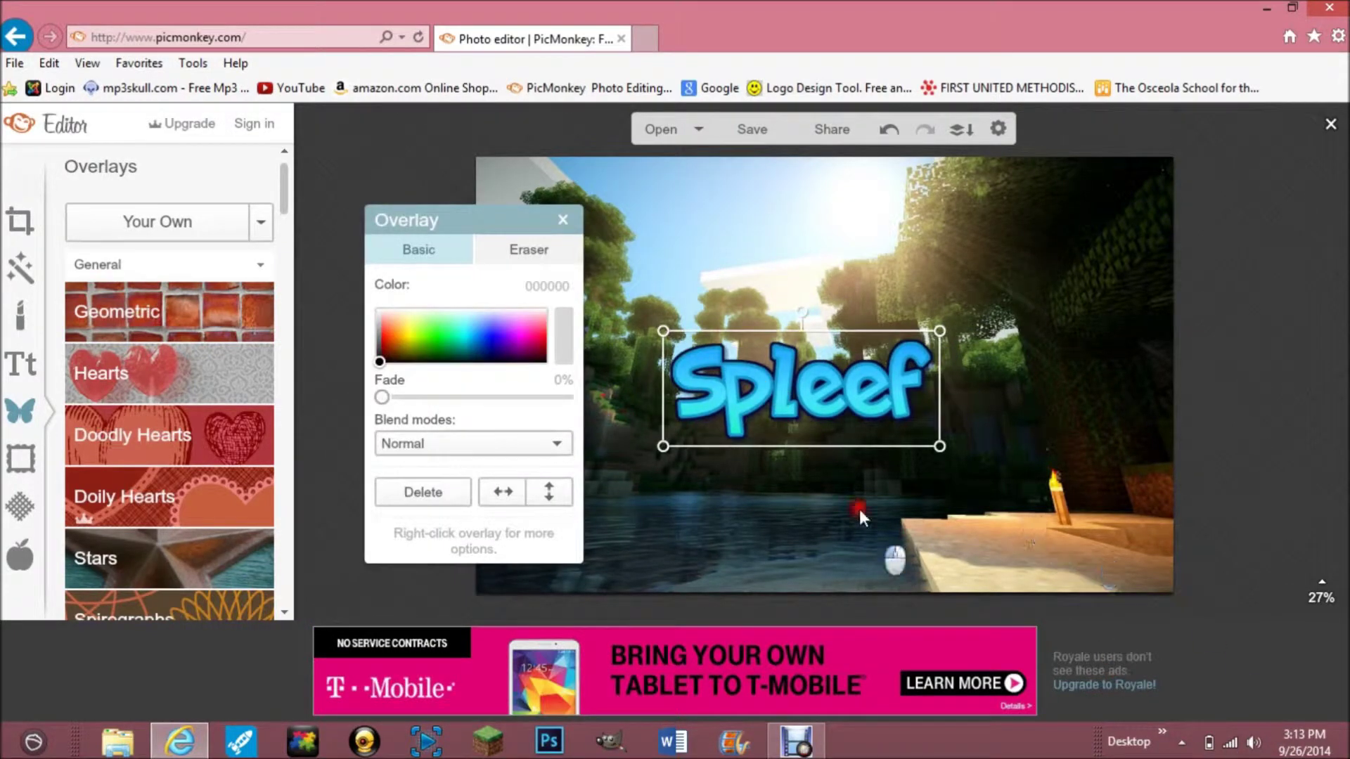
left_click(563, 220)
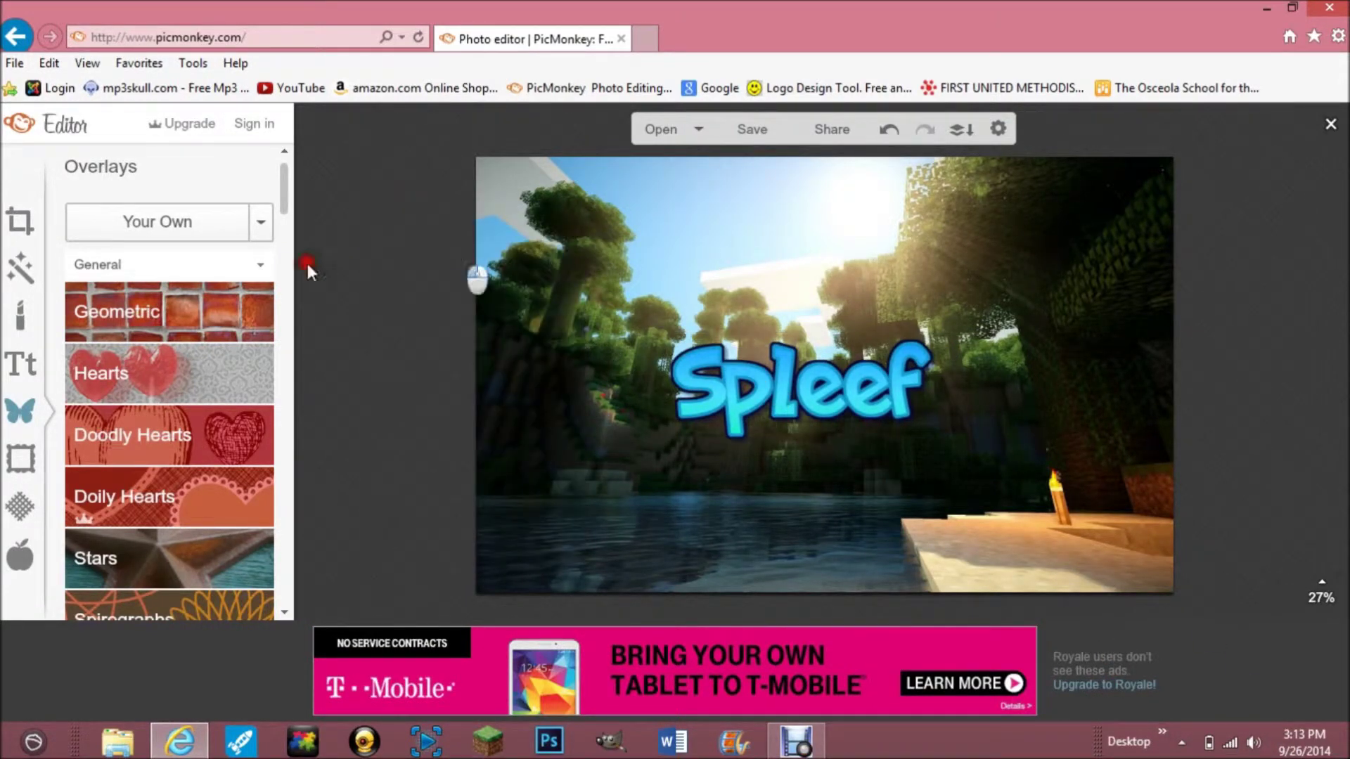
Add the Minecraft logo from Desktop, enlarge it above the Spleef text, and nudge Spleef.
left_click(212, 225)
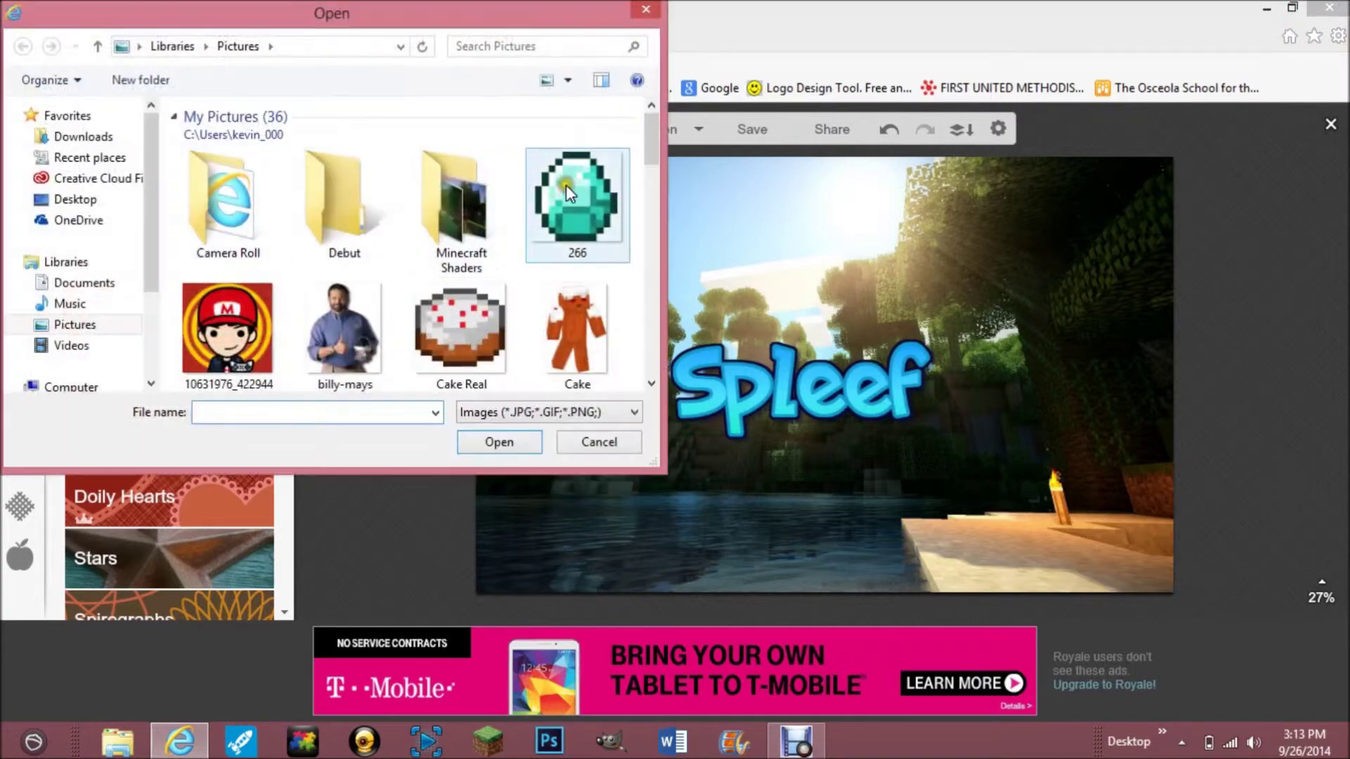
left_click(107, 201)
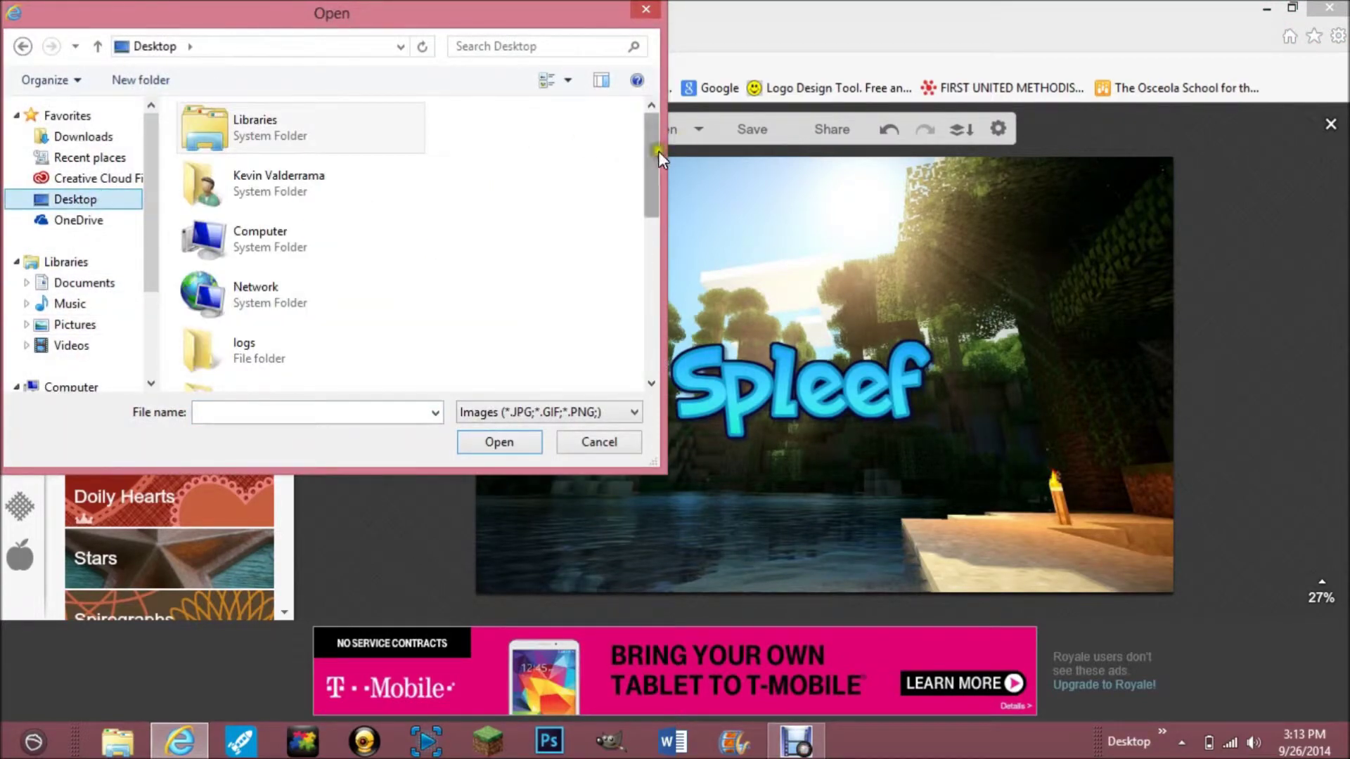
left_click_drag(658, 156, 655, 310)
left_click(297, 306)
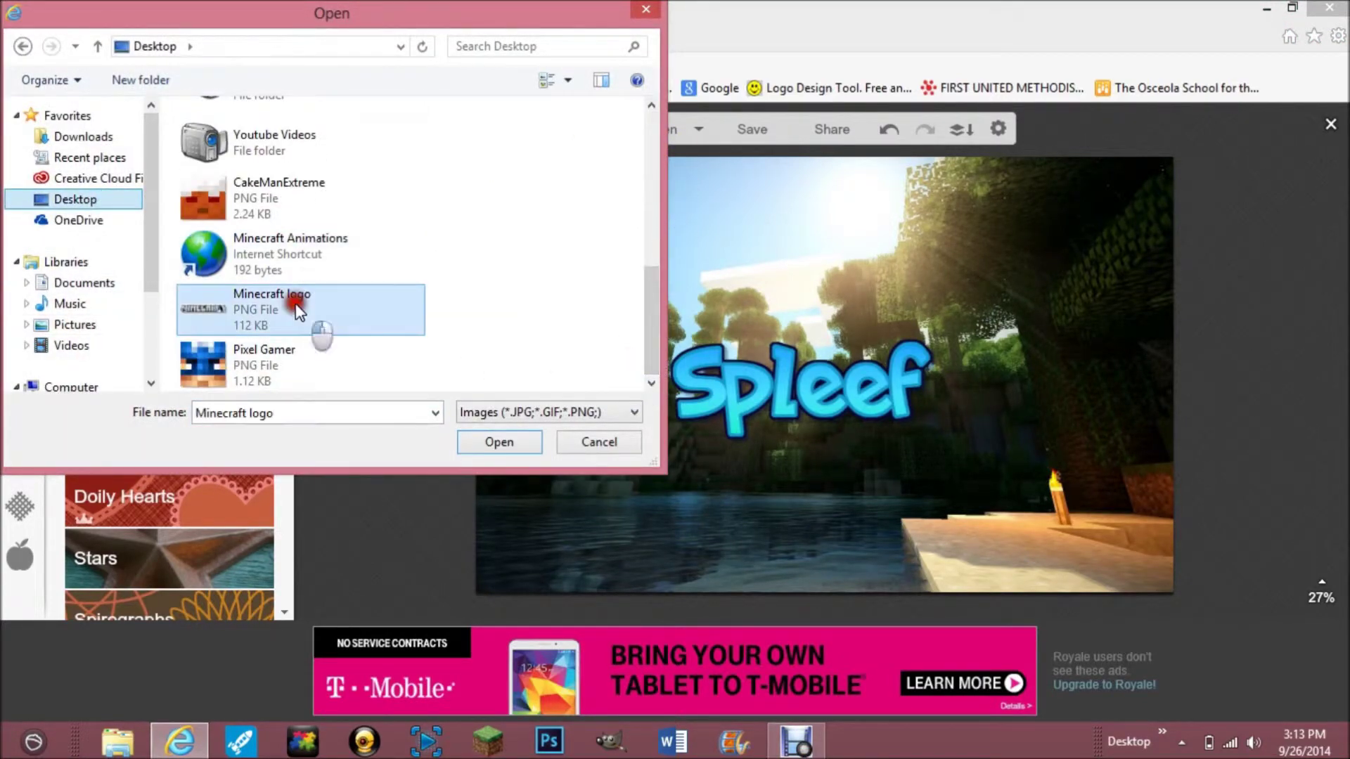
double_click(297, 307)
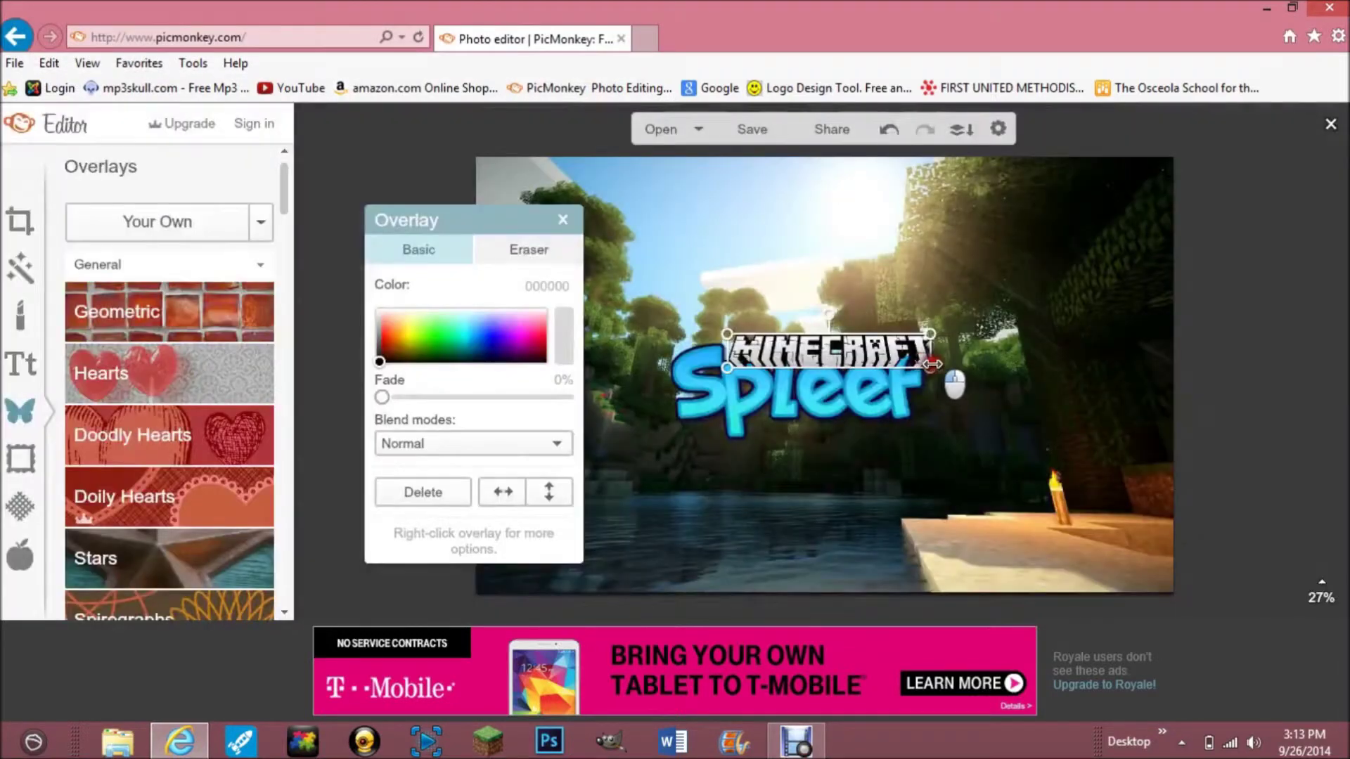
left_click_drag(933, 370, 1207, 414)
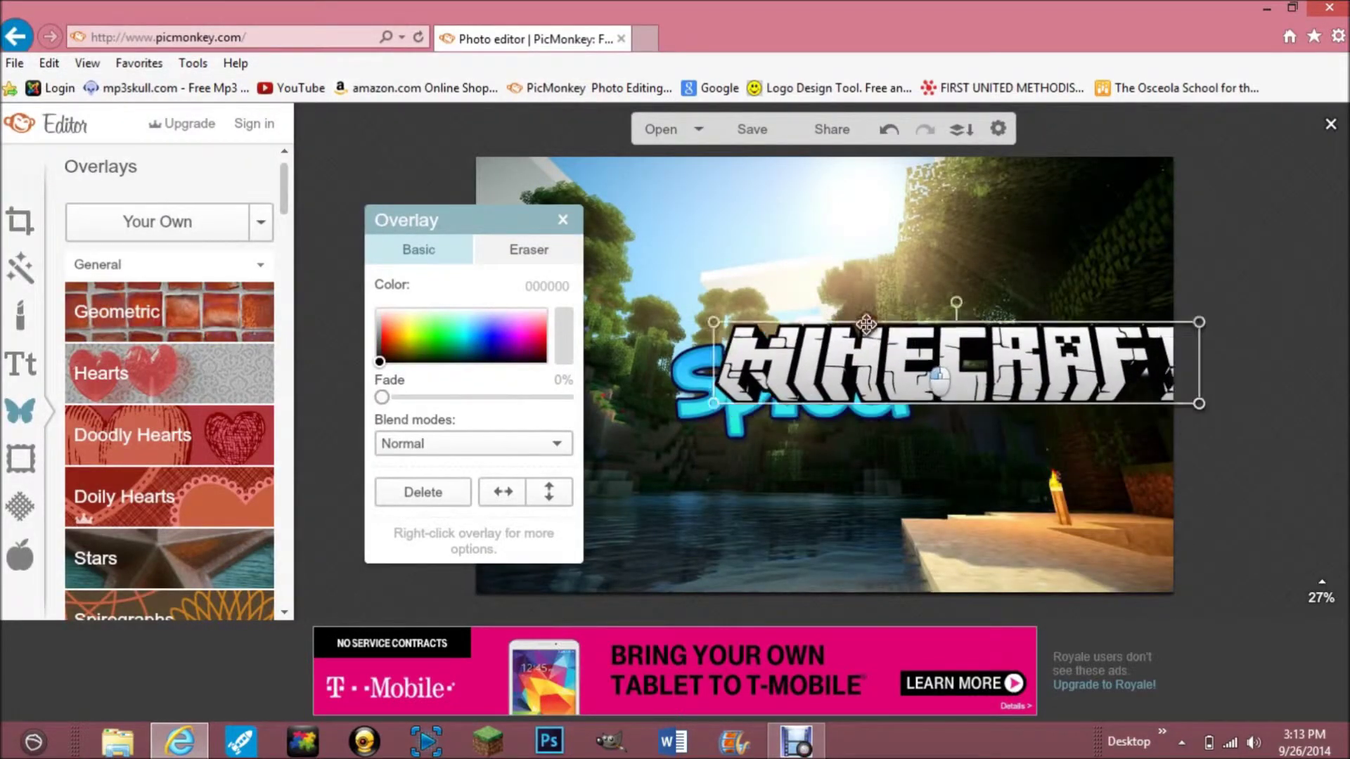
mouse_move(911, 349)
left_mouse_down()
mouse_move(779, 241)
mouse_move(785, 233)
left_mouse_up()
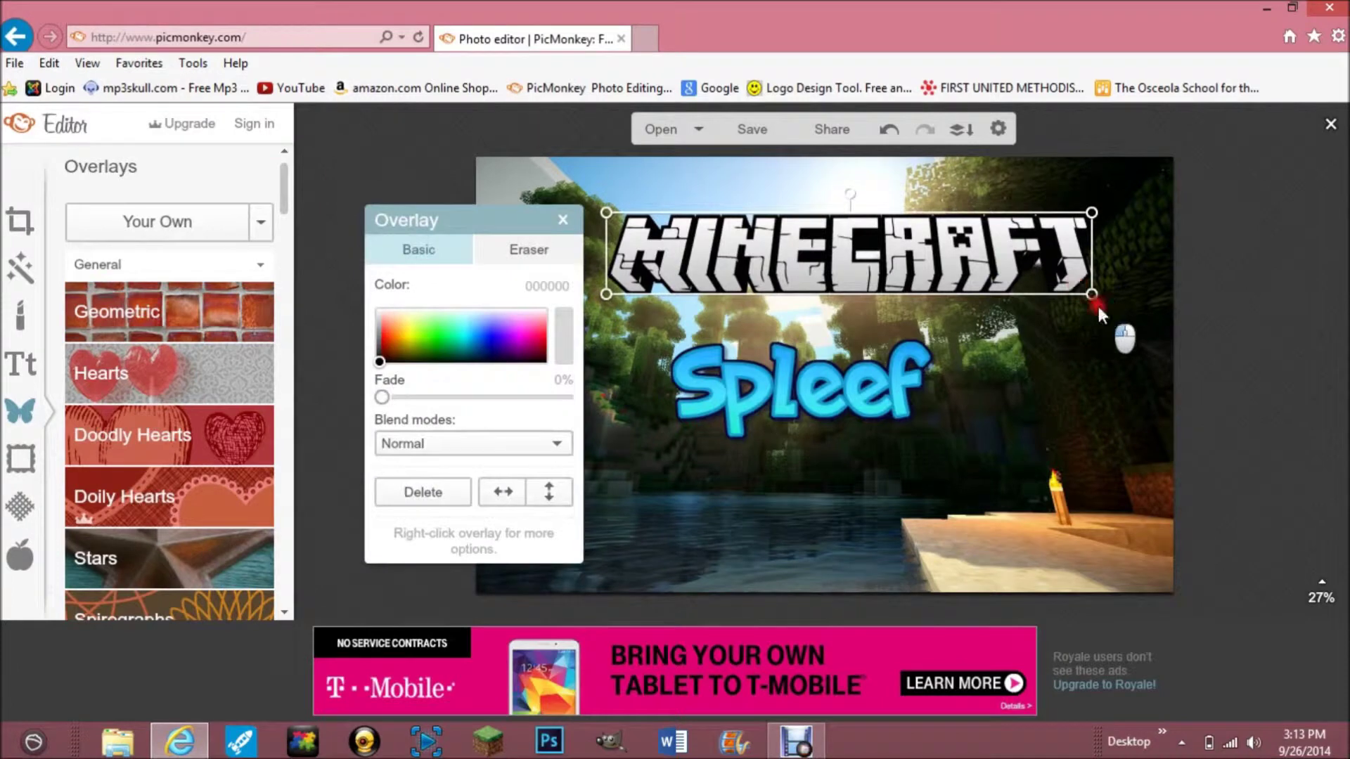
left_click_drag(1097, 303, 1153, 337)
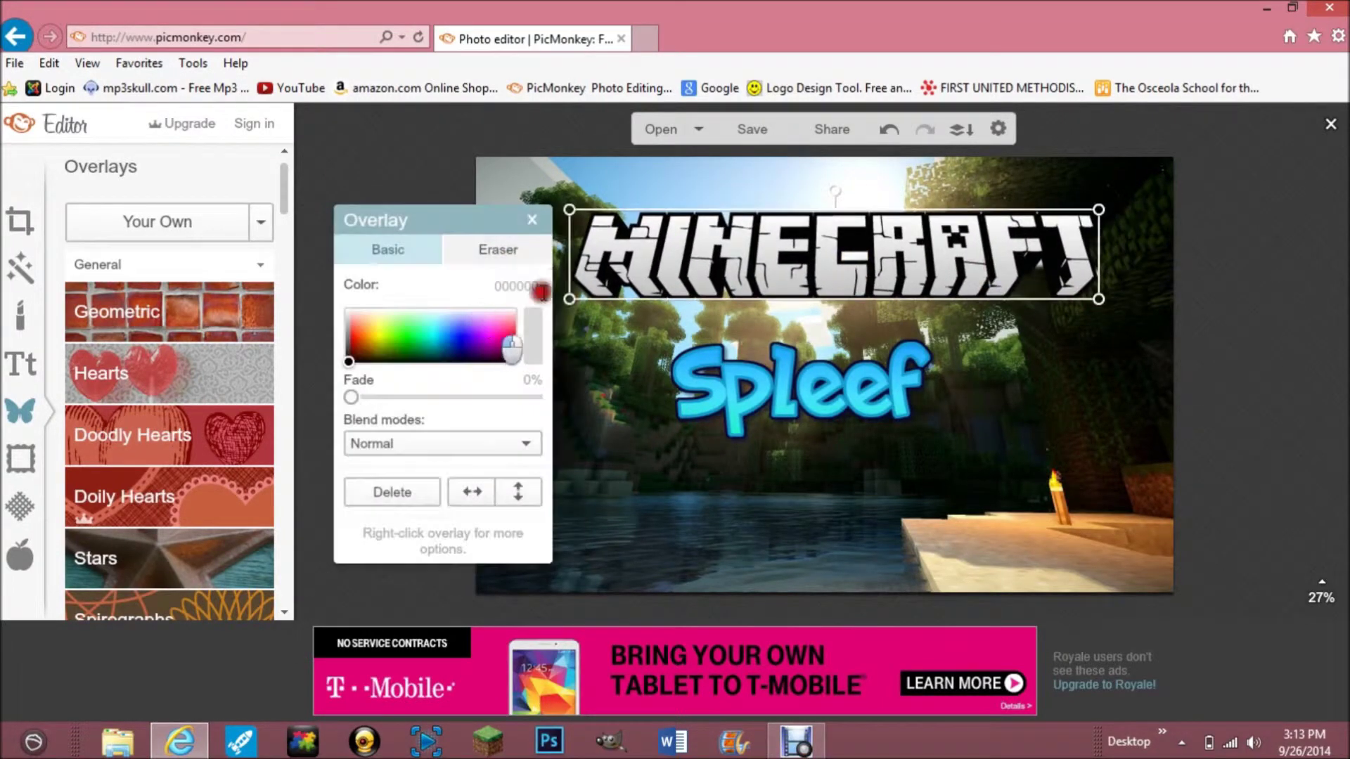
left_click_drag(573, 268, 542, 269)
left_click_drag(770, 403, 782, 368)
left_click(1152, 309)
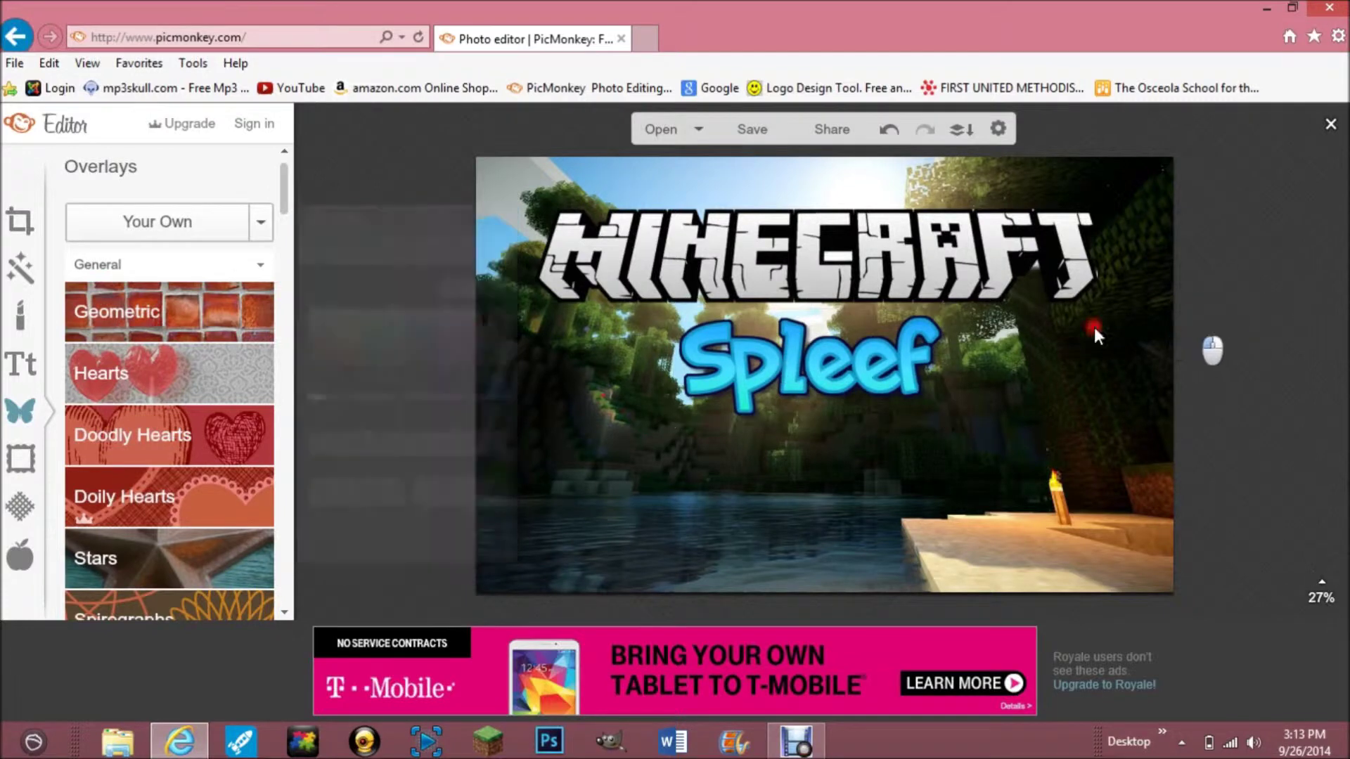
left_click(859, 362)
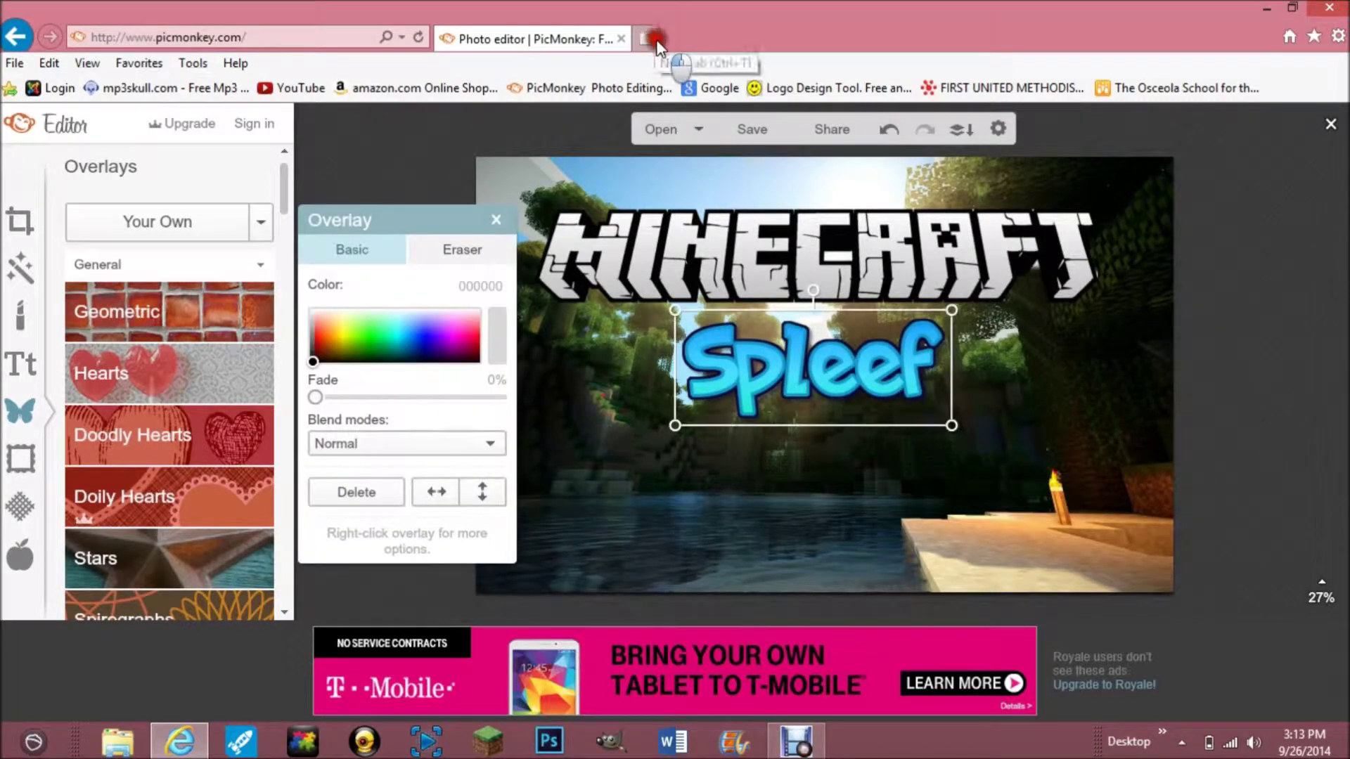
In a new tab, search Google for 'nova skin' and open minecraft.novaskin.me.
left_click(645, 38)
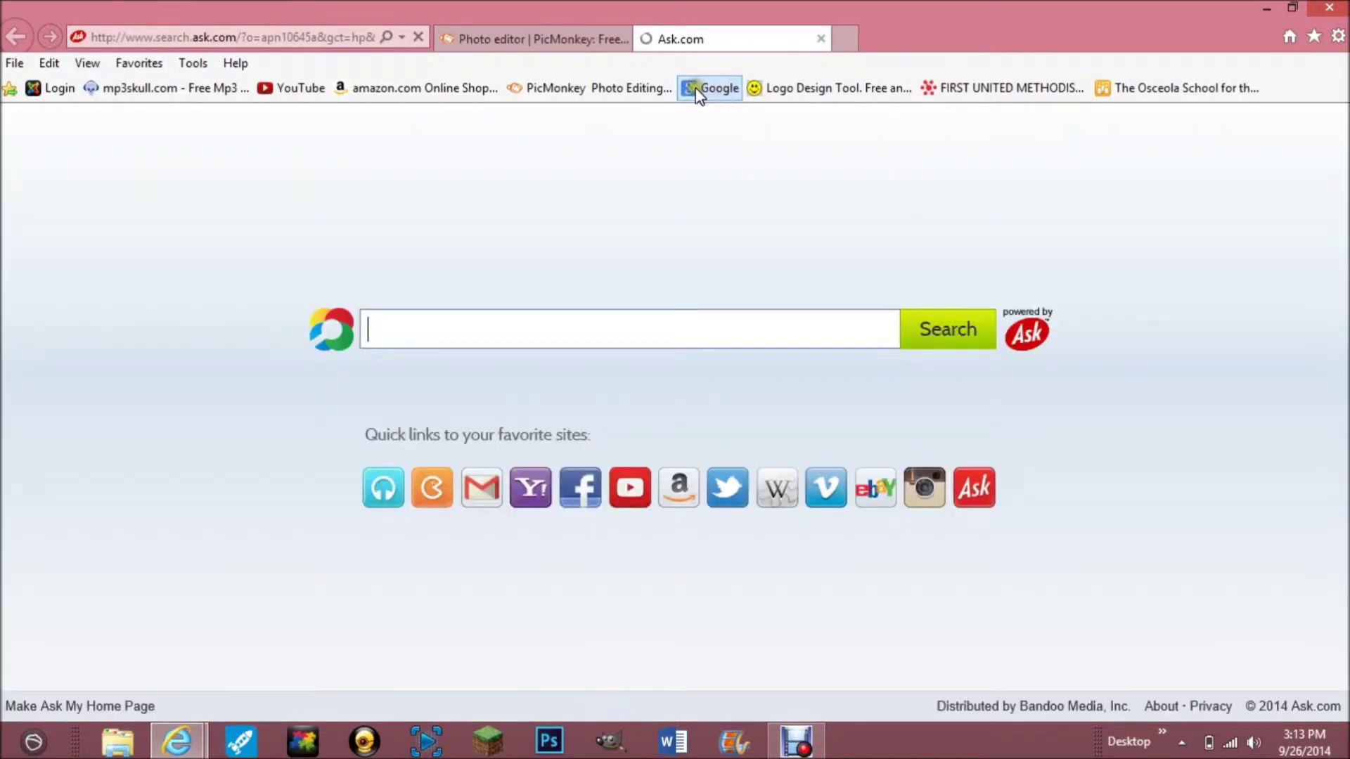
left_click(696, 92)
type("n")
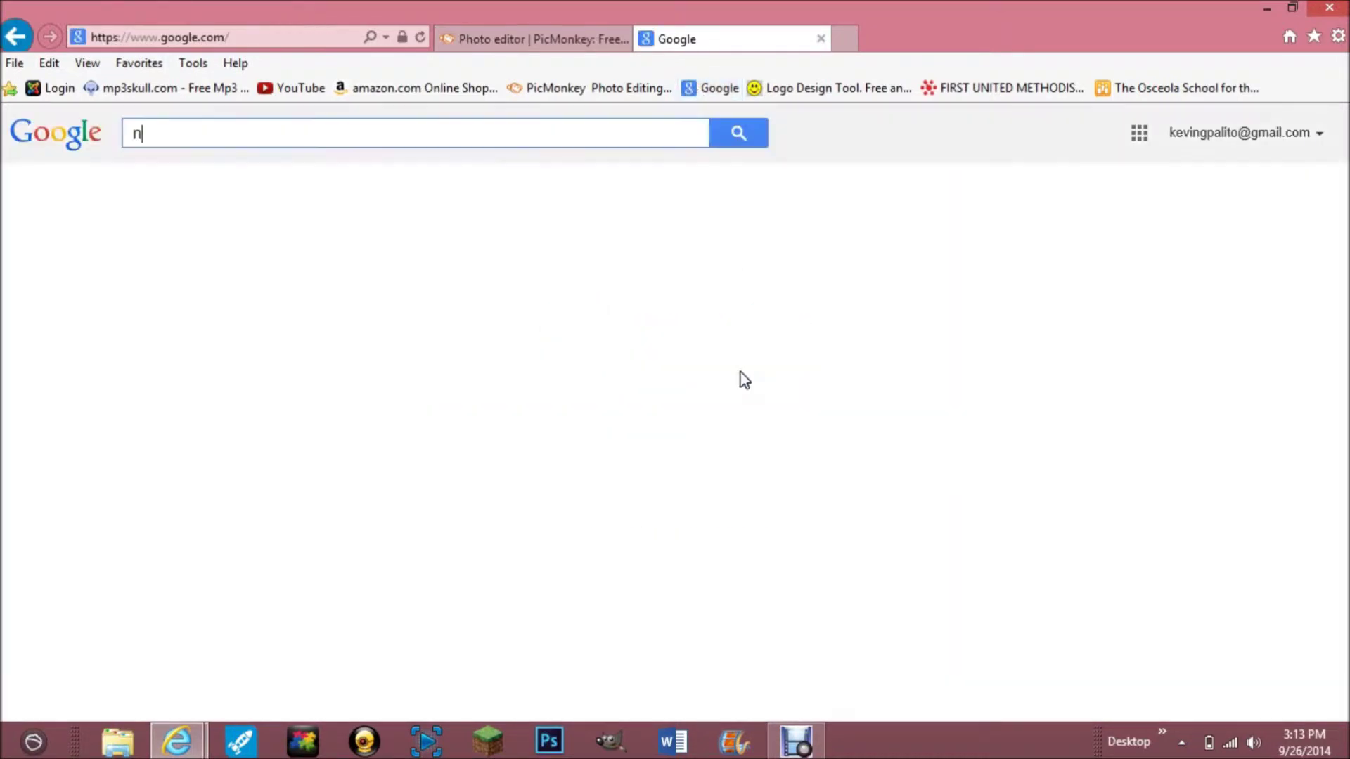
type("oi")
key("BackSpace")
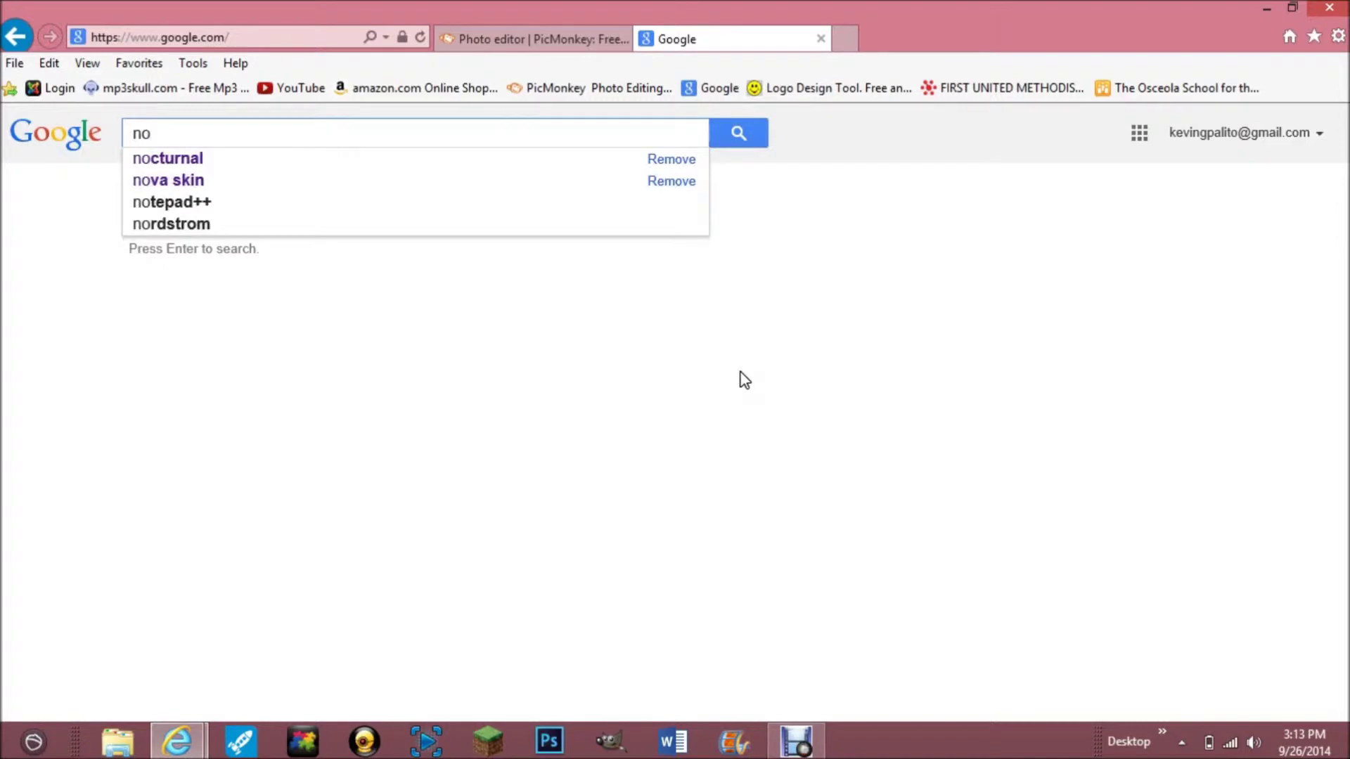
left_click(420, 184)
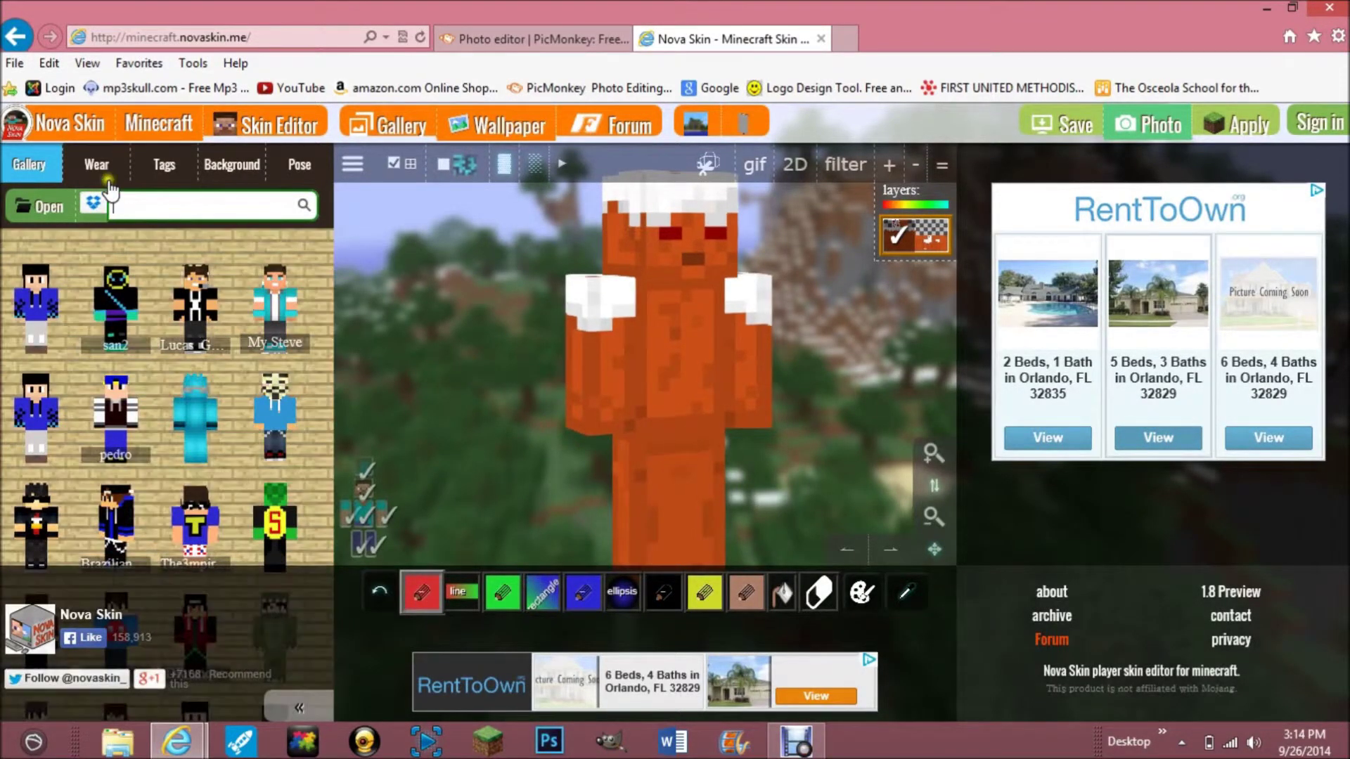
Apply the fifth preset pose and rotate the character to an angled view.
left_click(299, 165)
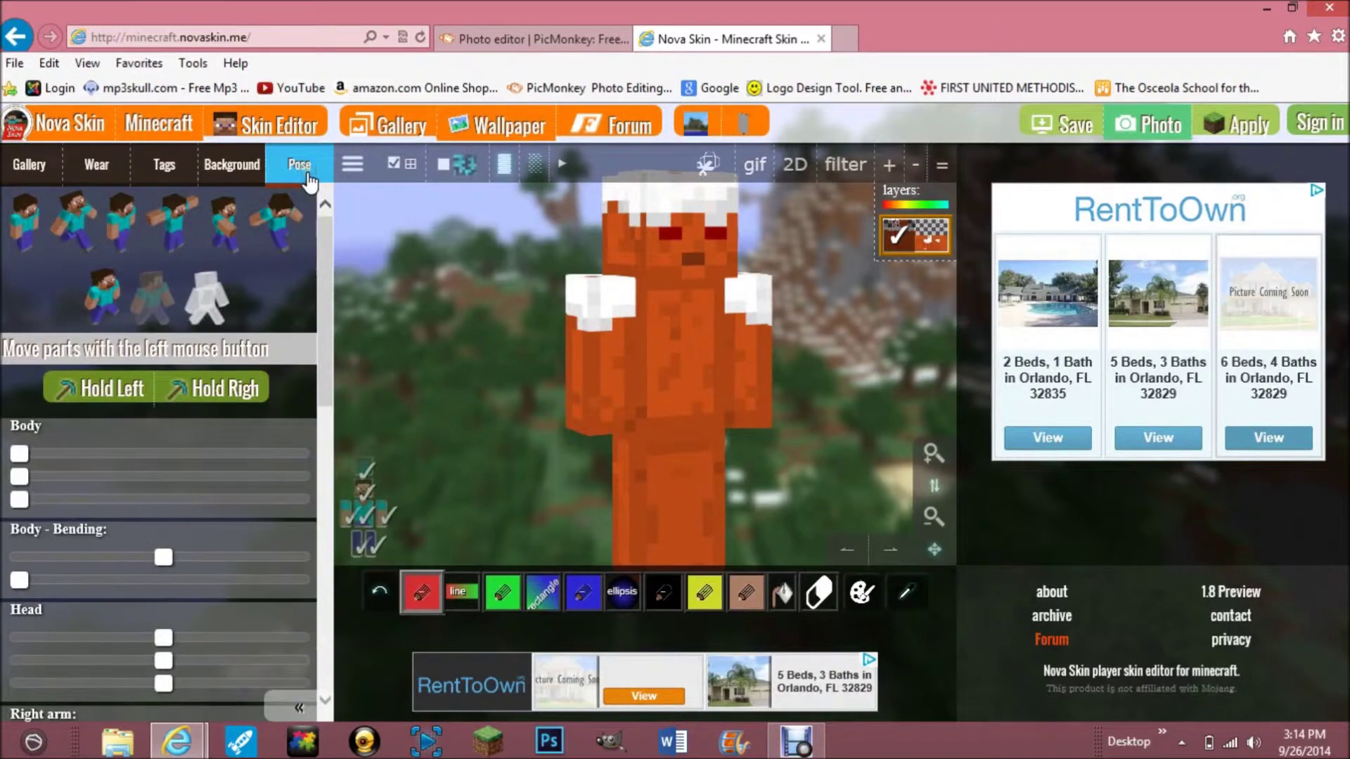
left_click(222, 241)
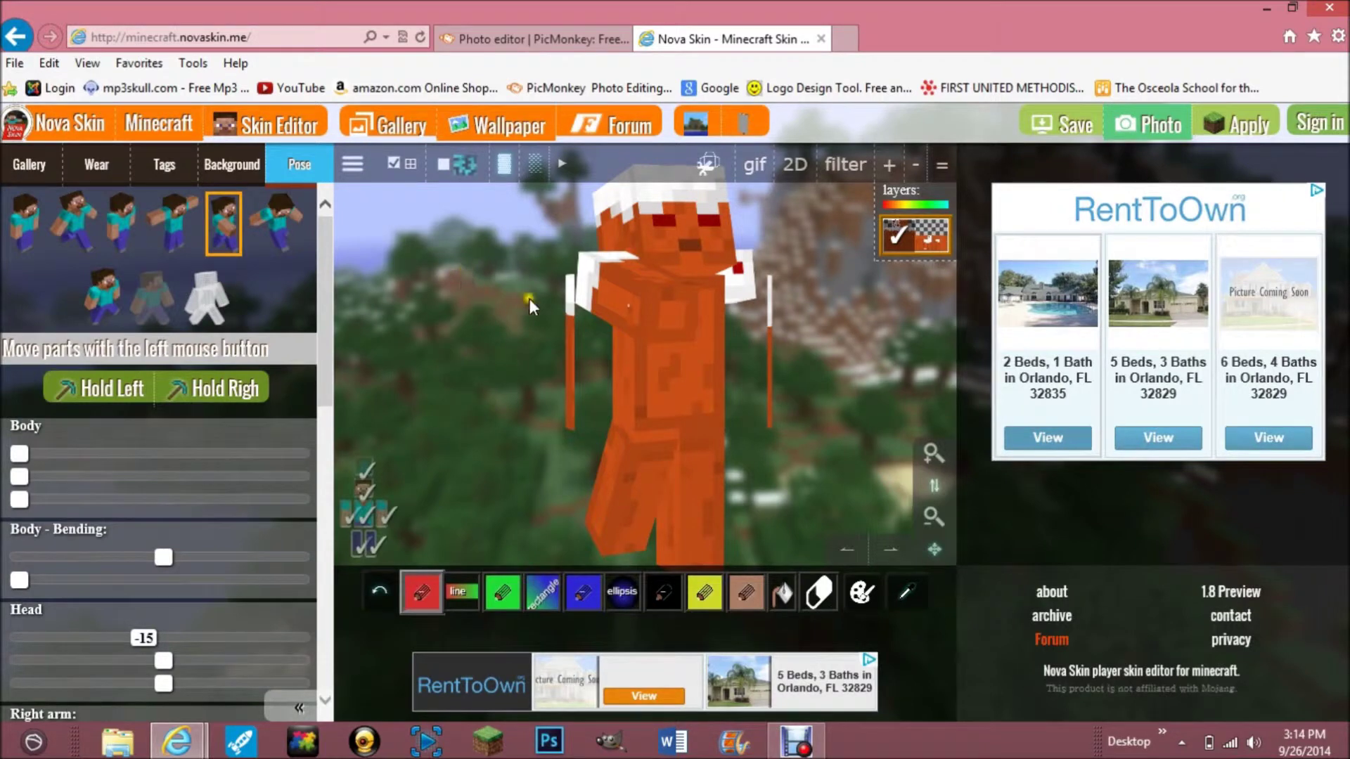
left_click_drag(529, 298, 496, 289)
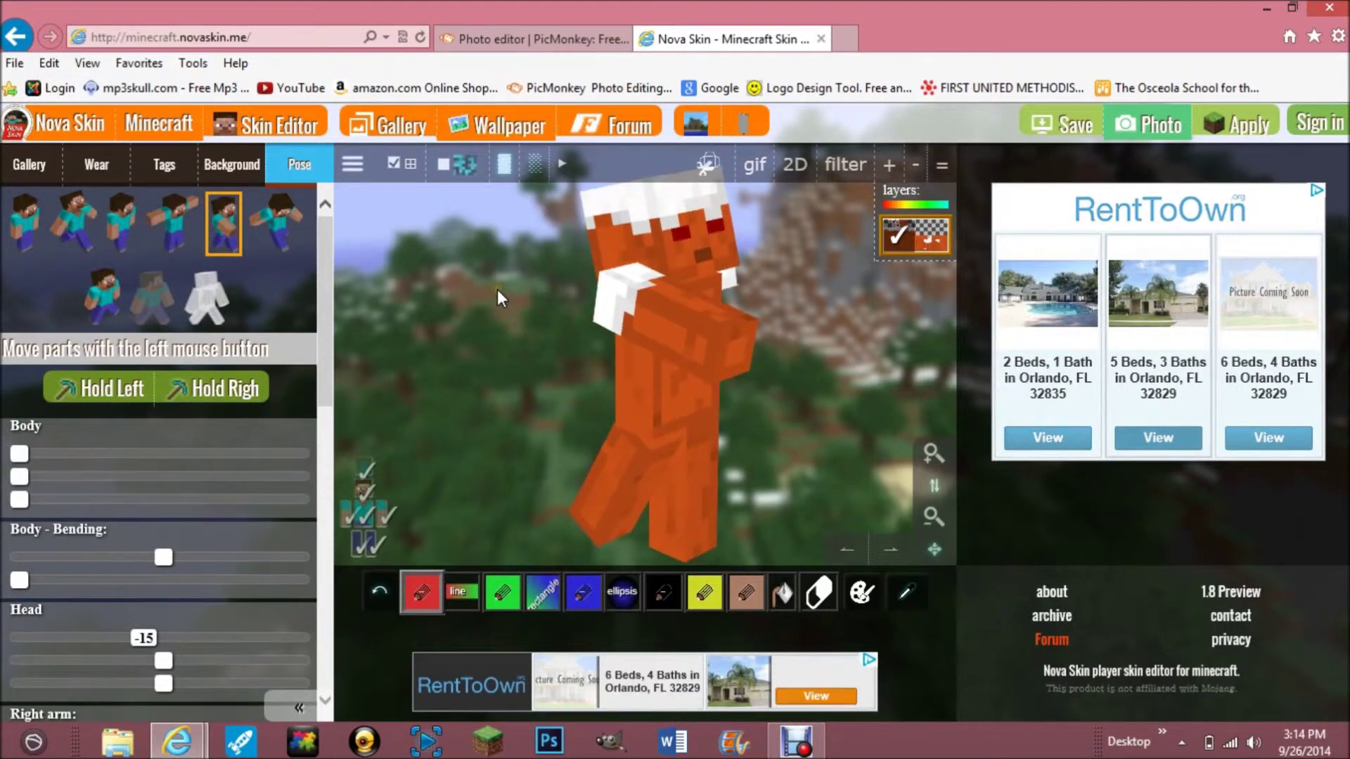
Set the character's Body-Bending to -0.05 and bring up the Hold Right items.
left_click(461, 592)
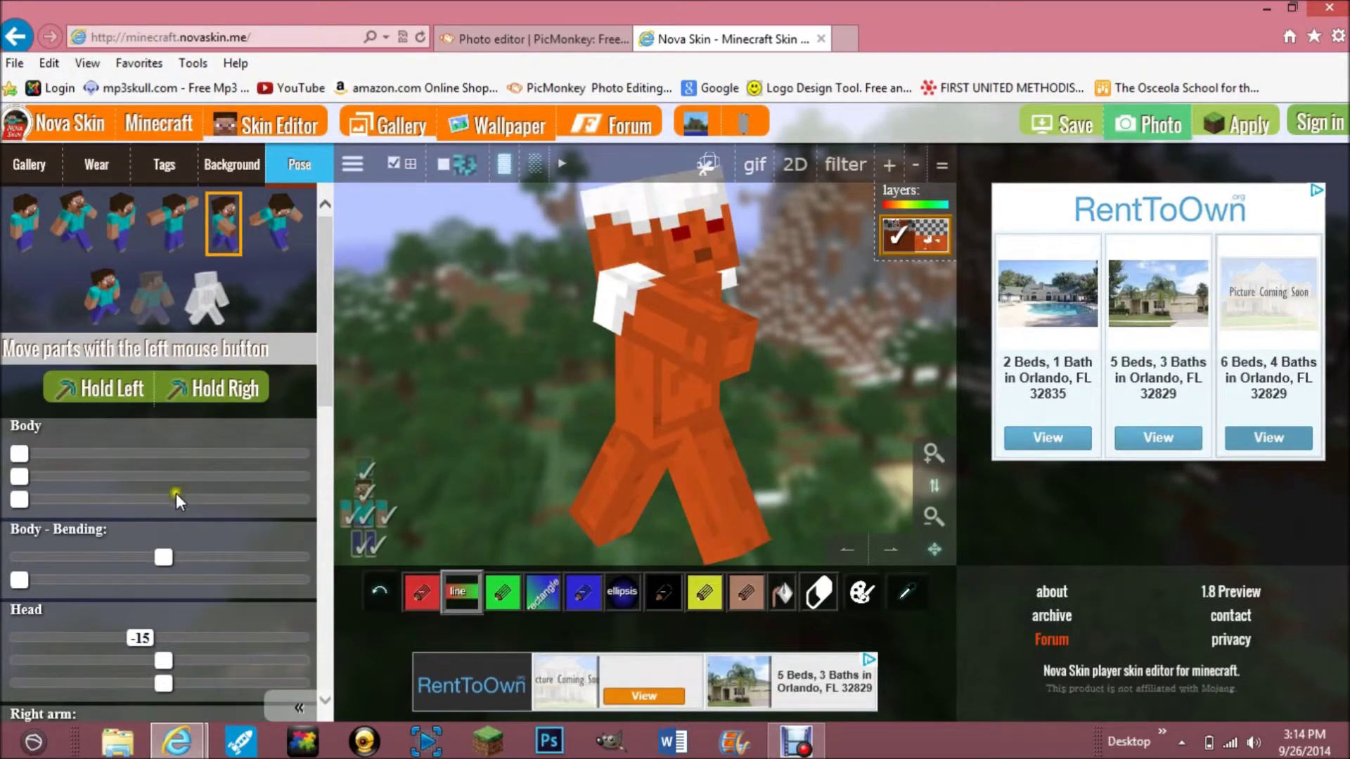
scroll(176, 495, "down", 1)
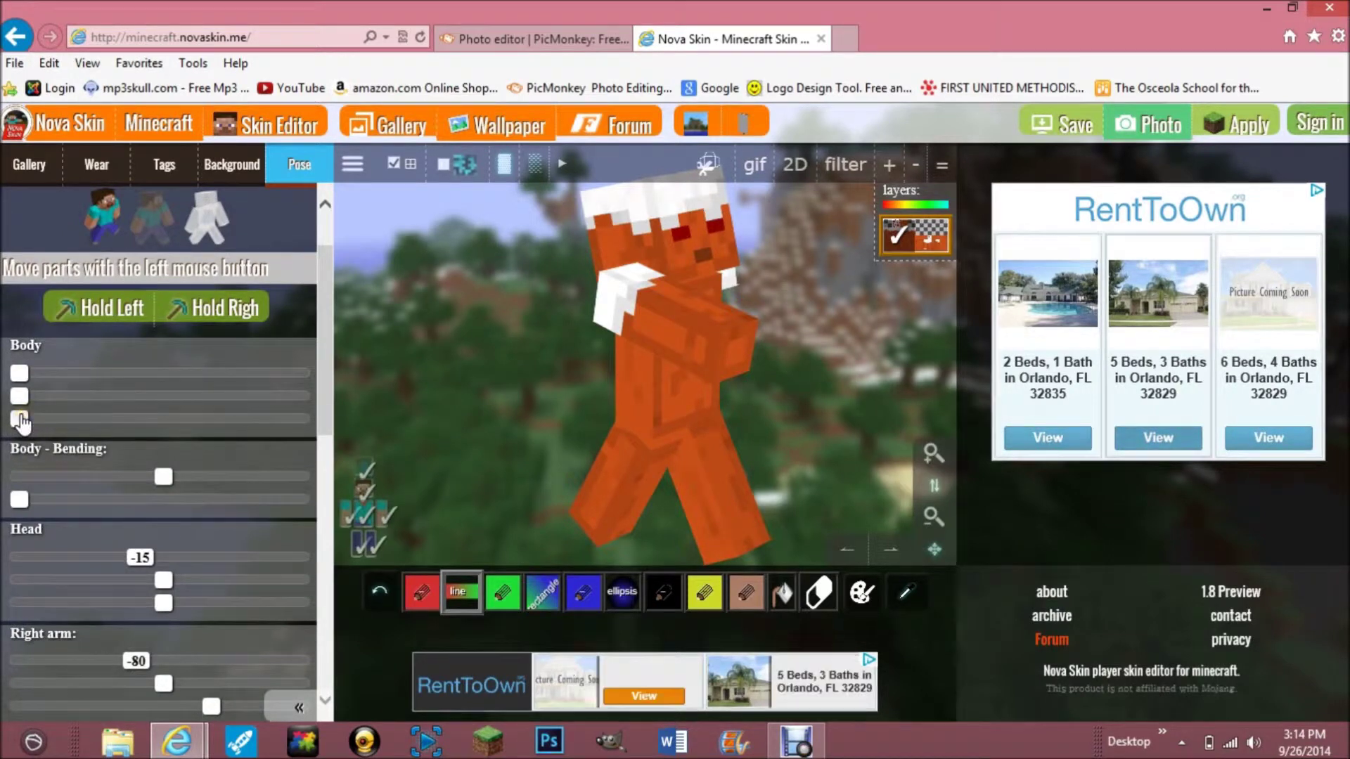
mouse_move(74, 474)
left_mouse_down()
mouse_move(182, 481)
mouse_move(159, 474)
left_mouse_up()
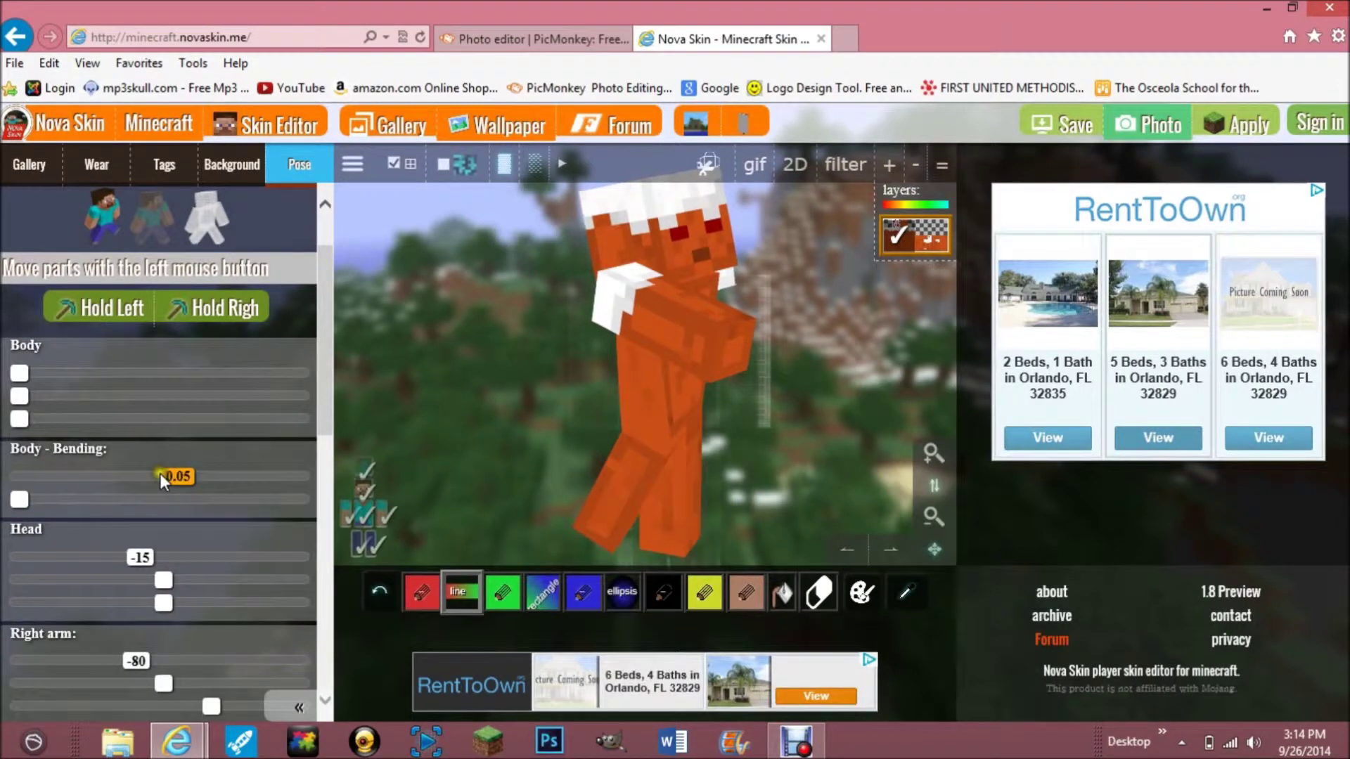
scroll(209, 462, "down", 2)
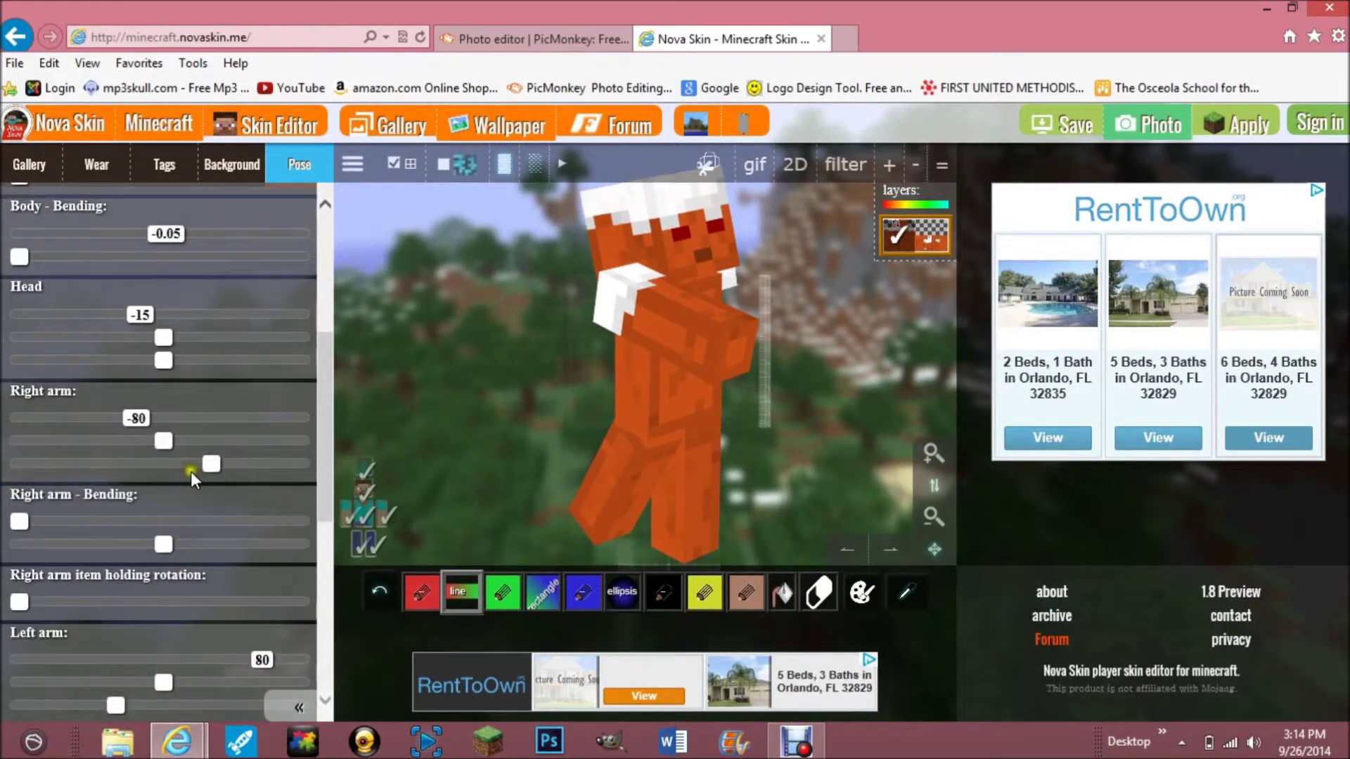
scroll(191, 471, "down", 6)
scroll(188, 475, "up", 6)
scroll(188, 475, "up", 5)
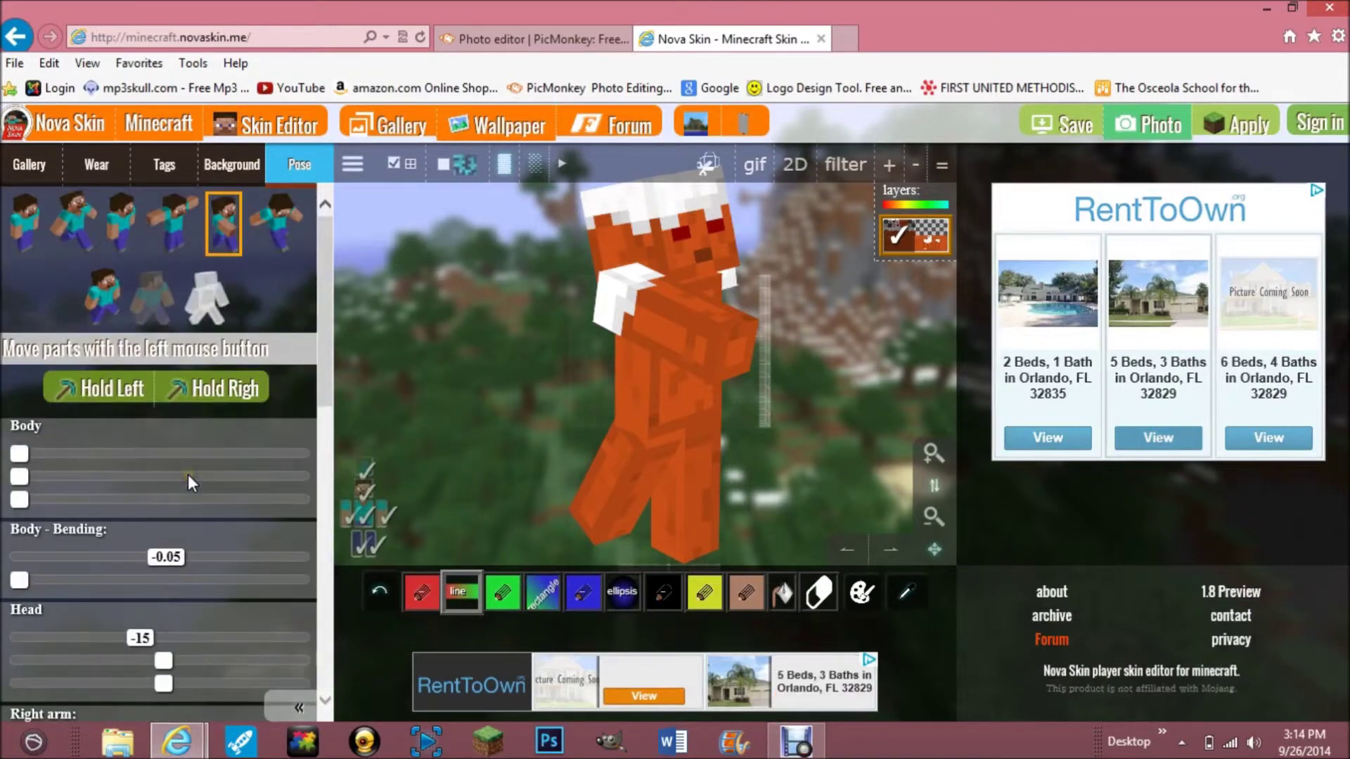
left_click(176, 387)
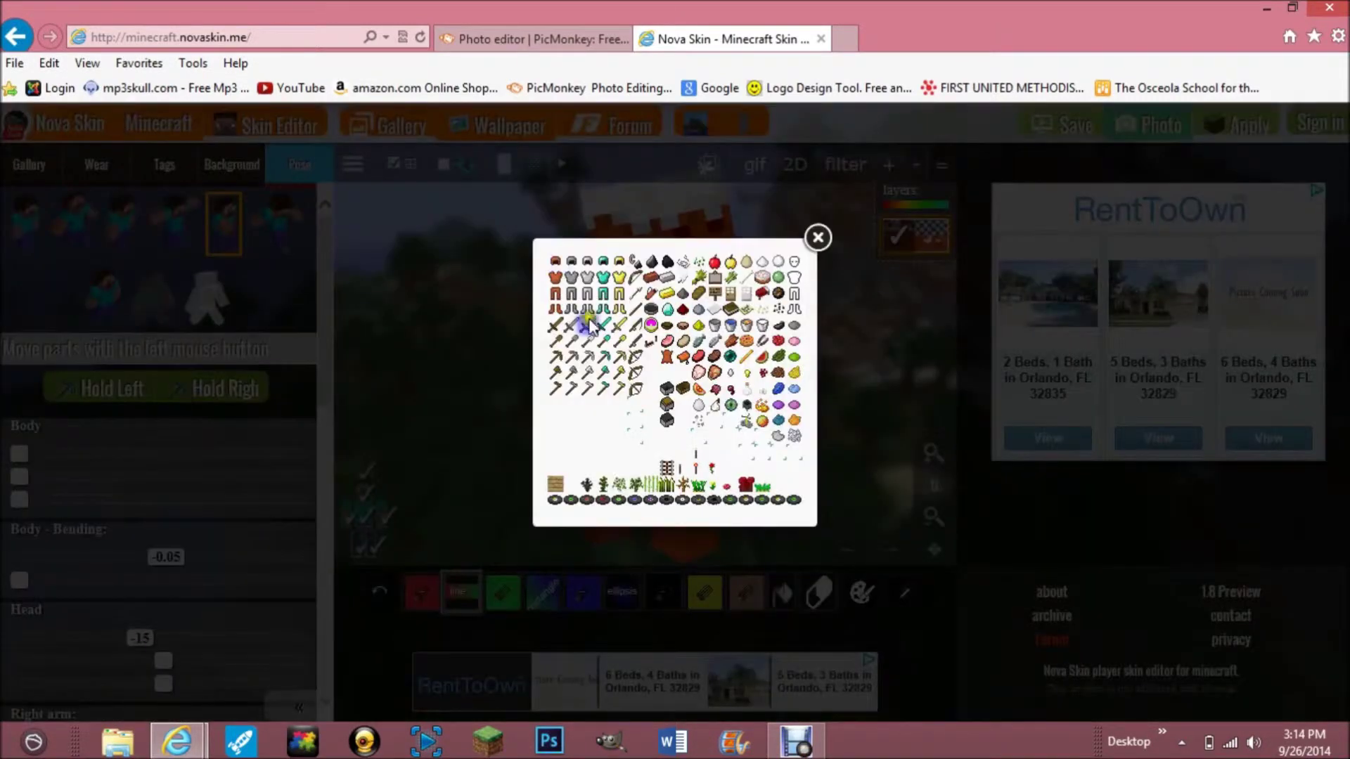
Try a diamond sword, then a diamond pickaxe, then leave the hand empty.
left_click(600, 323)
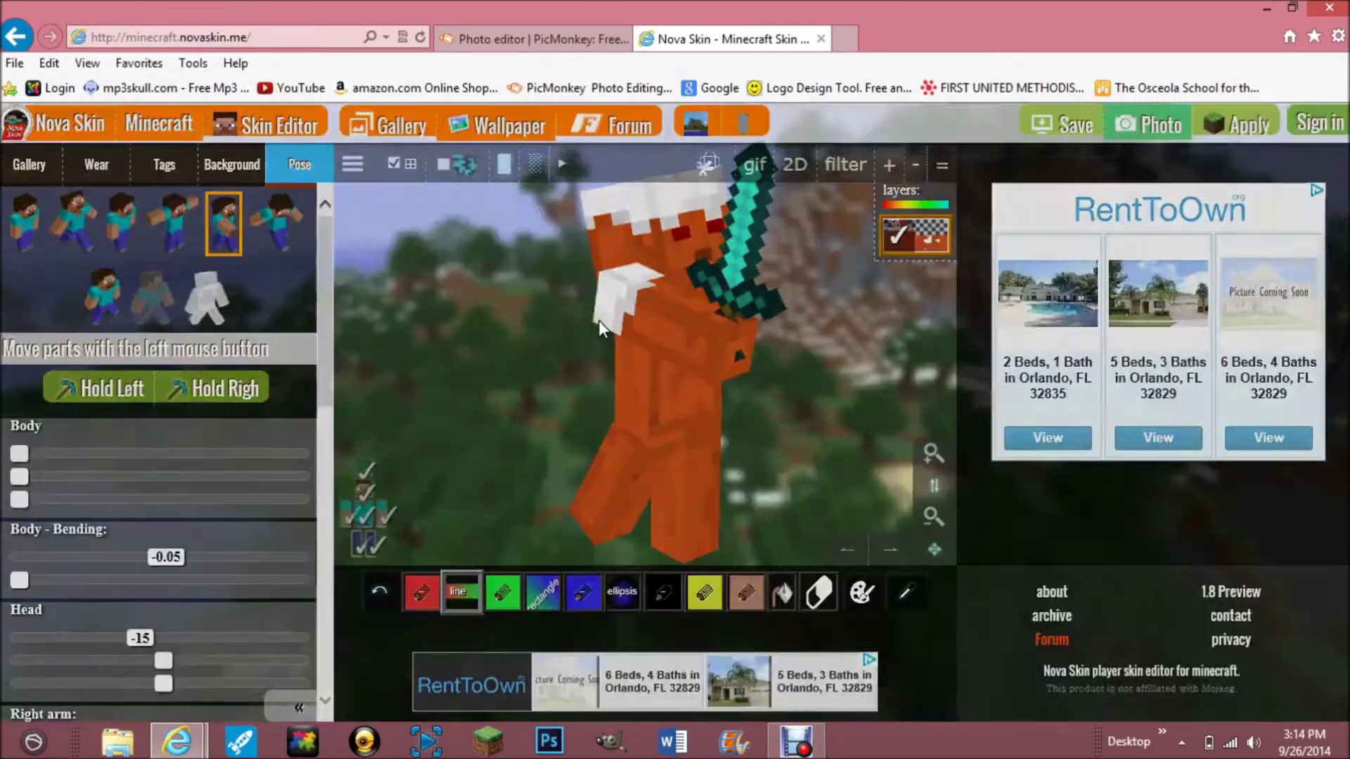
left_click(226, 391)
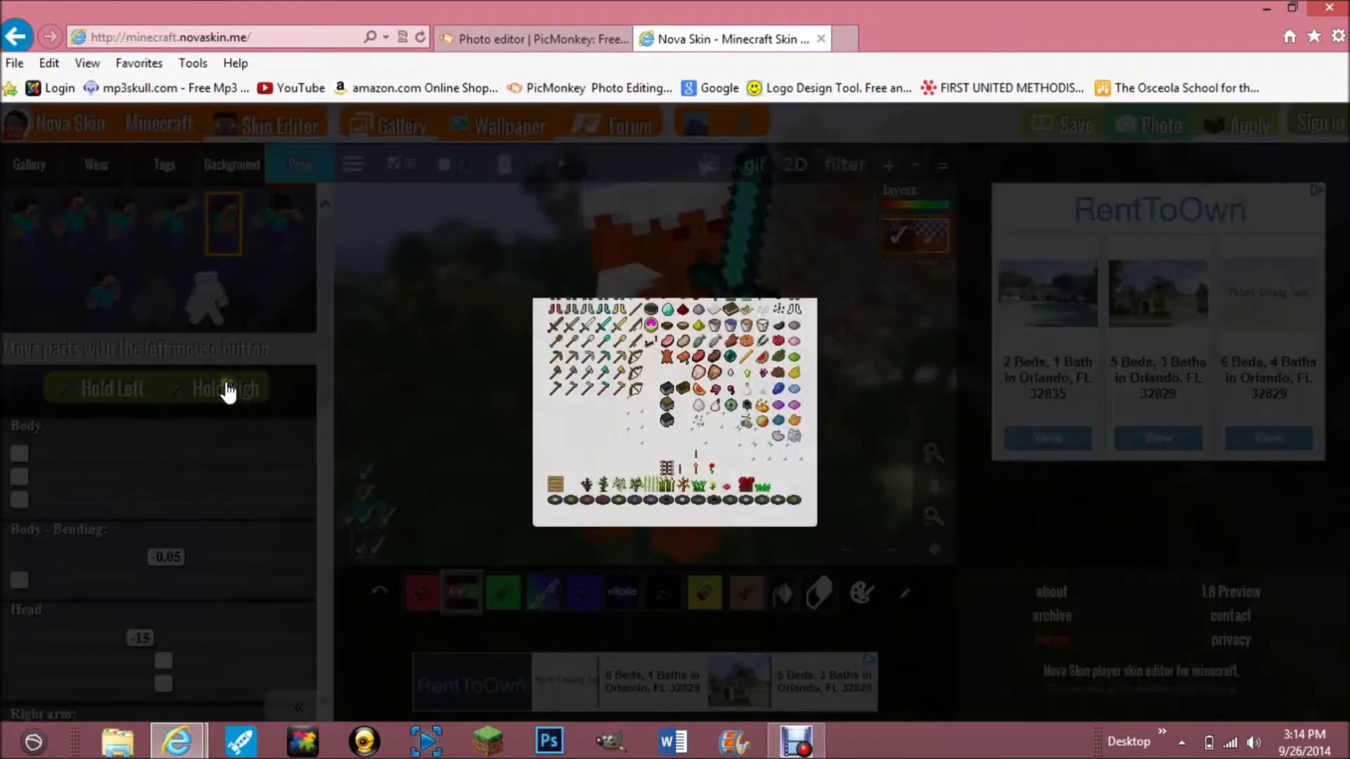
left_click(606, 357)
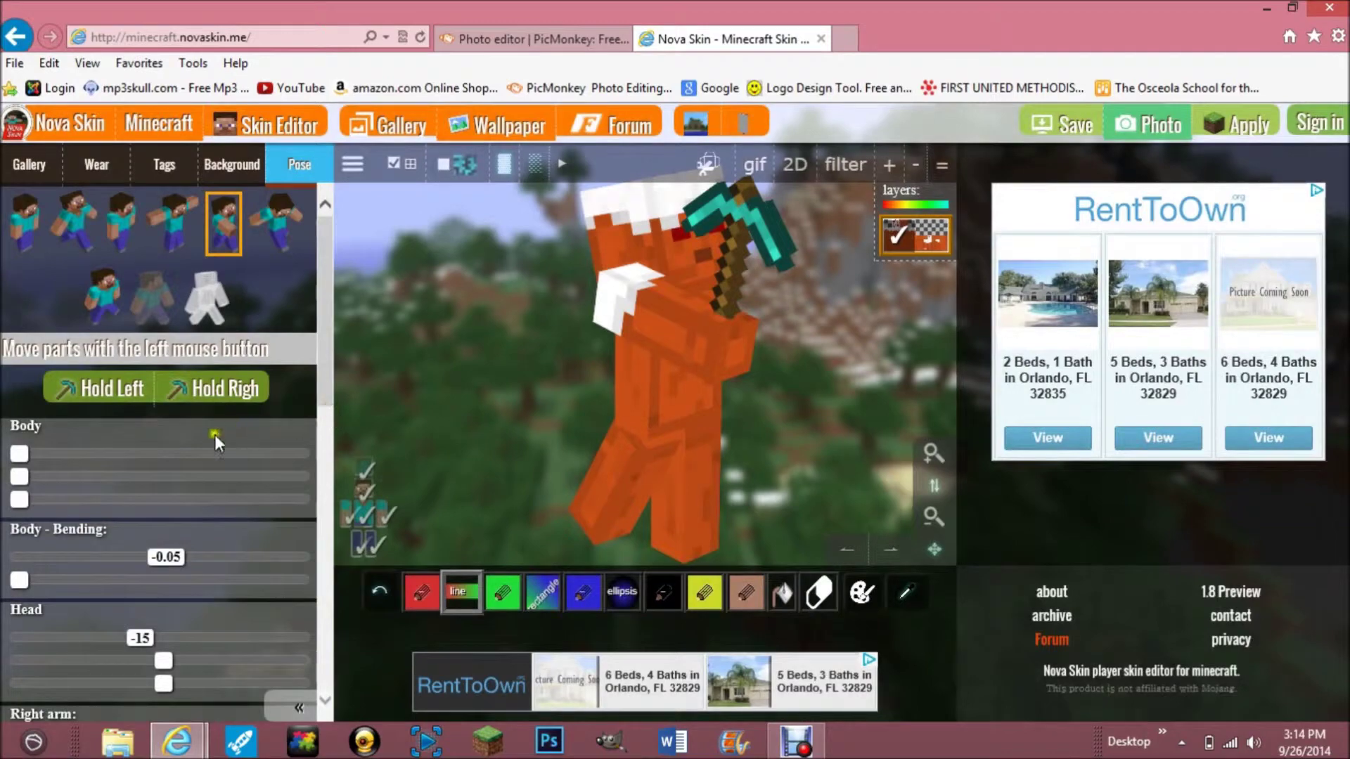
left_click(199, 393)
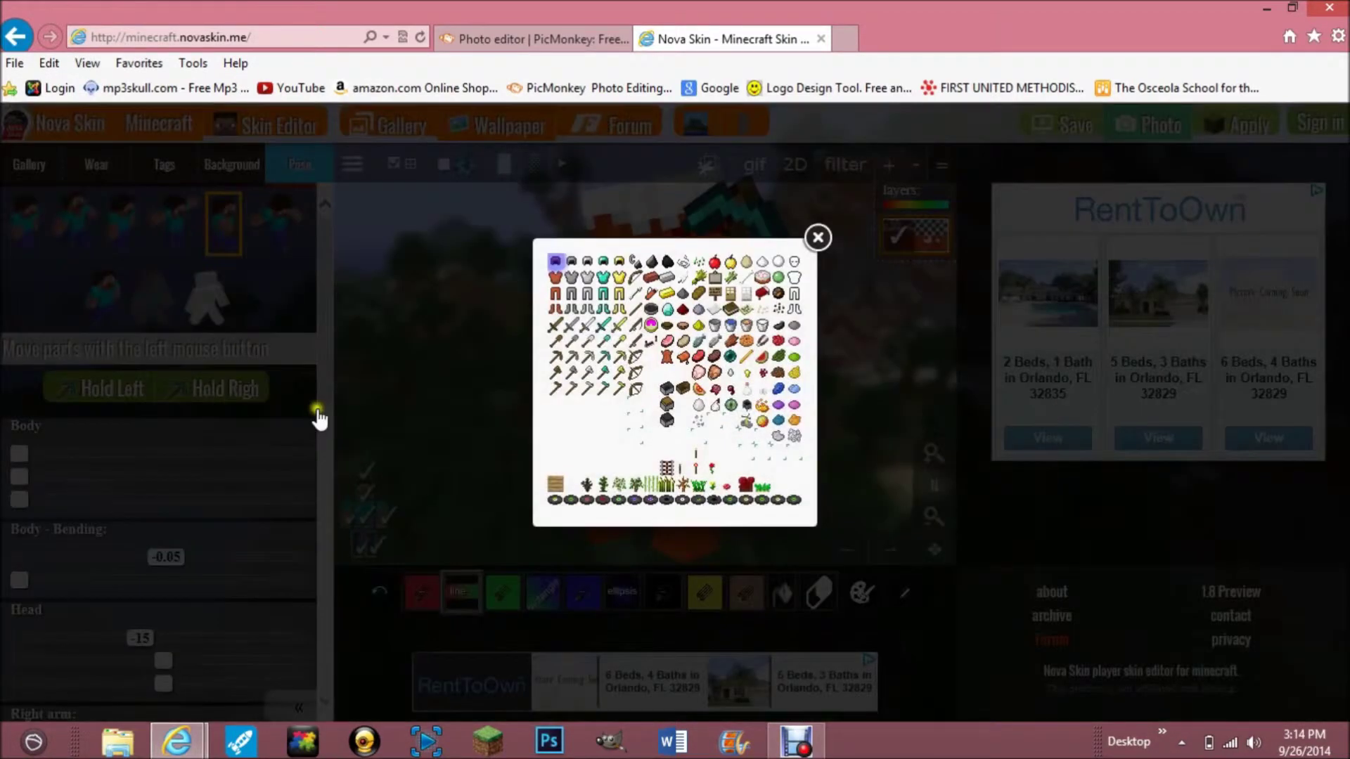
left_click(594, 450)
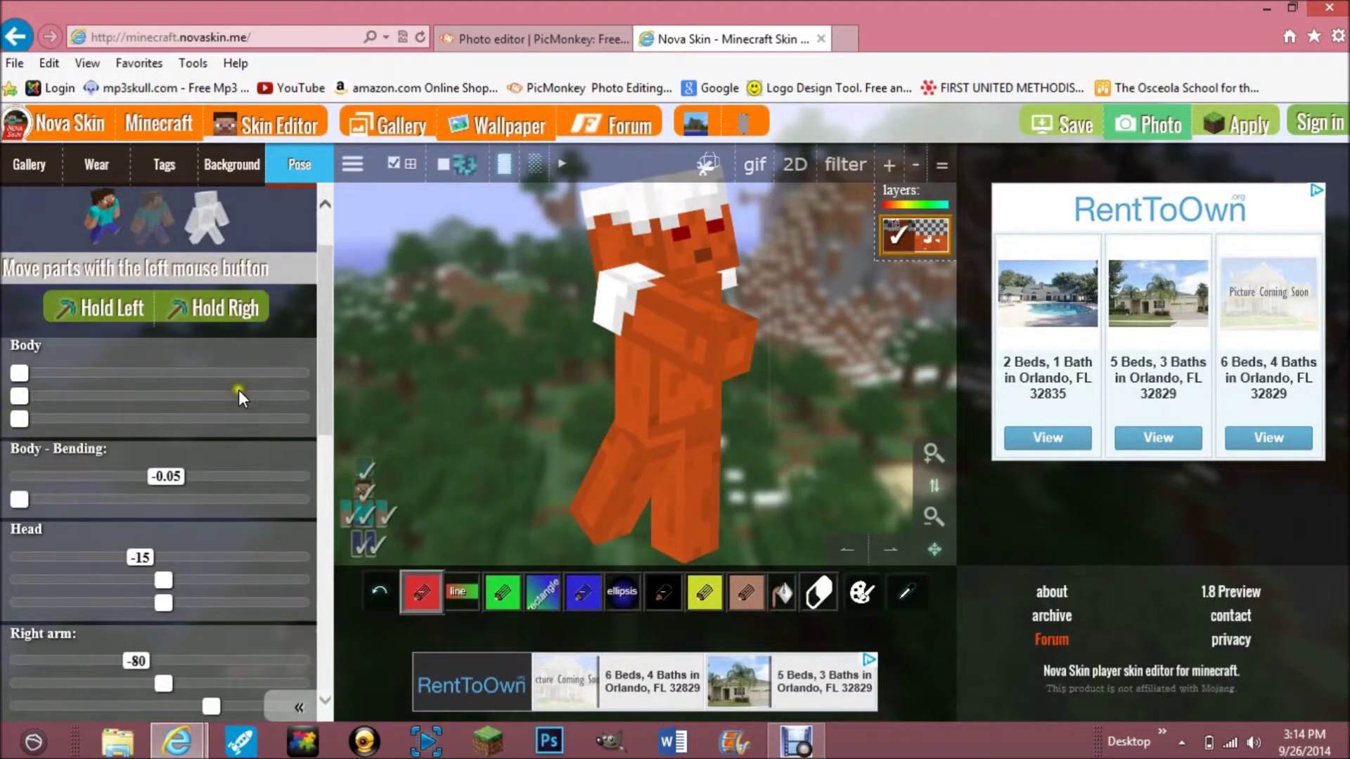
Turn the character toward the viewer and adjust both arm angles.
left_click_drag(568, 356, 537, 360)
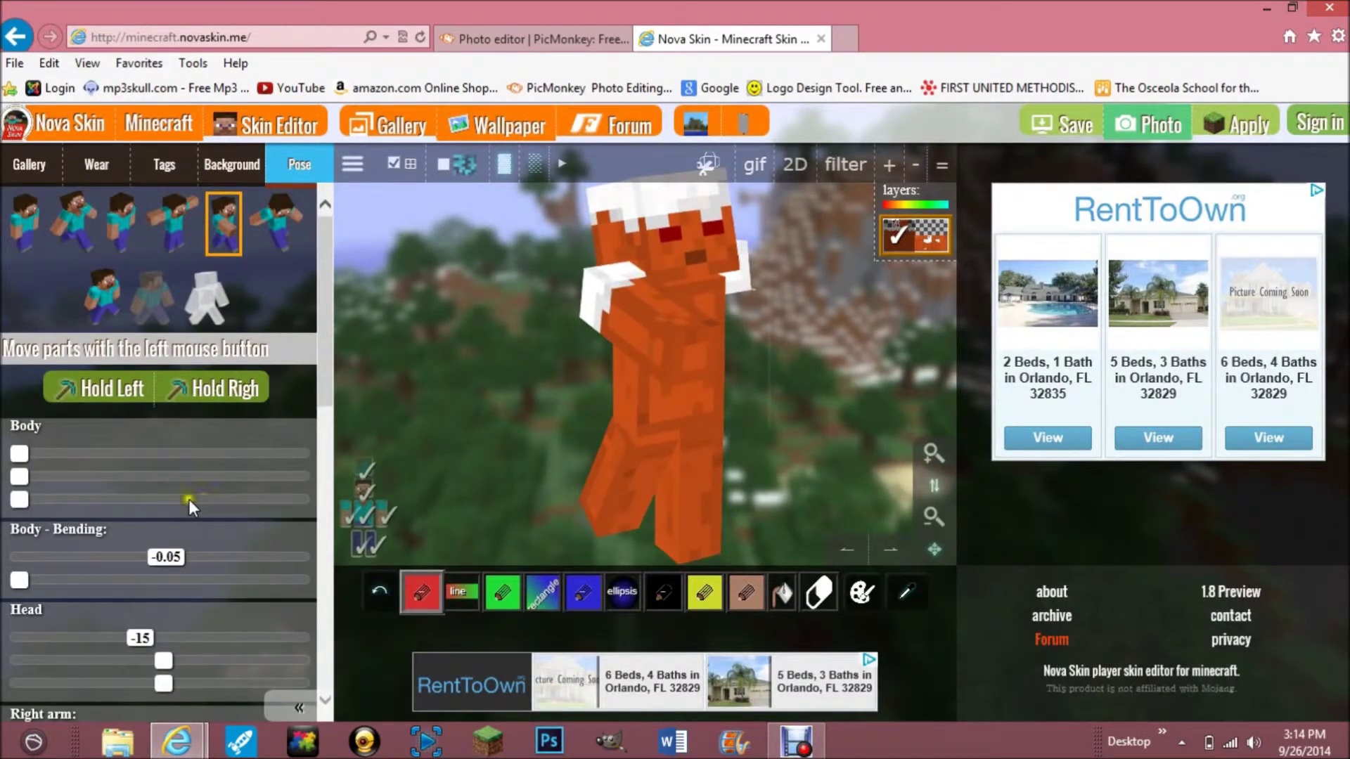
scroll(156, 499, "down", 5)
scroll(145, 640, "down", 1)
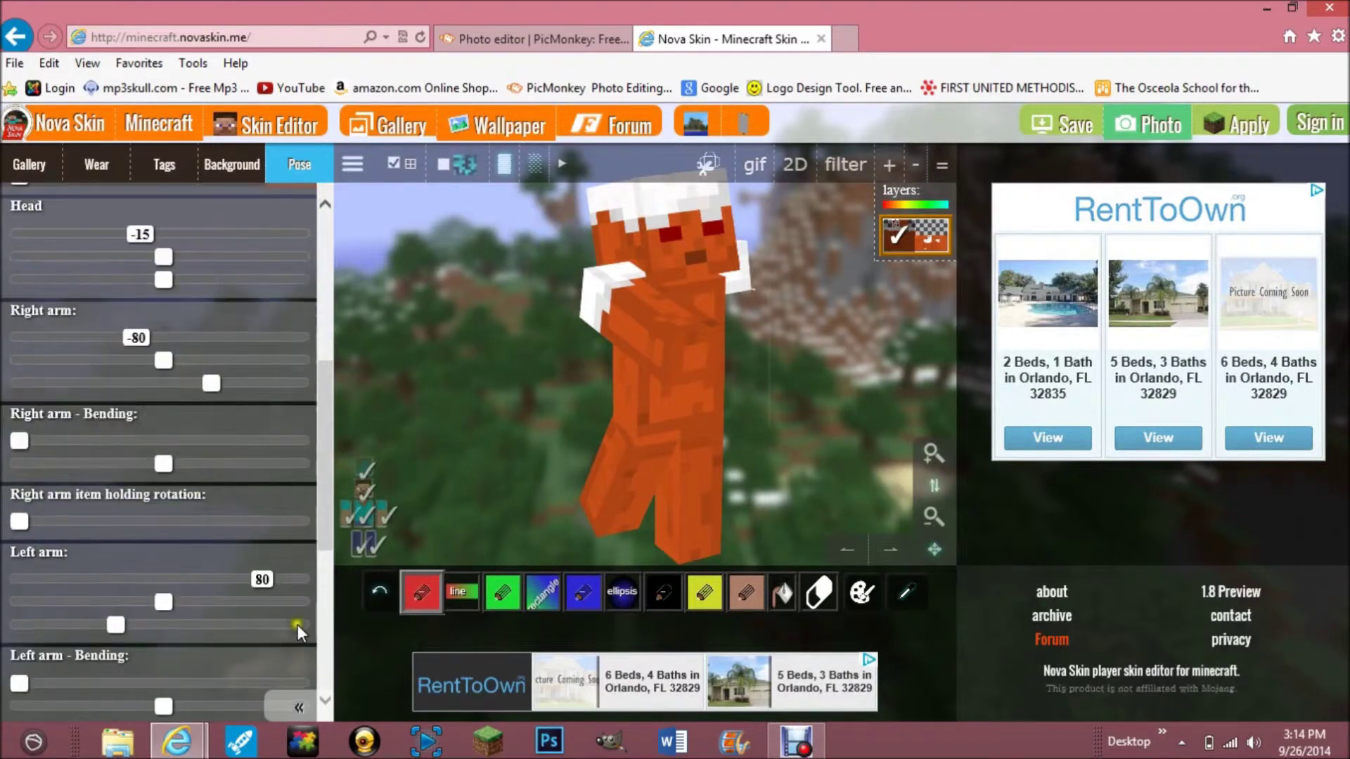
mouse_move(218, 575)
left_mouse_down()
mouse_move(230, 581)
mouse_move(172, 577)
left_mouse_up()
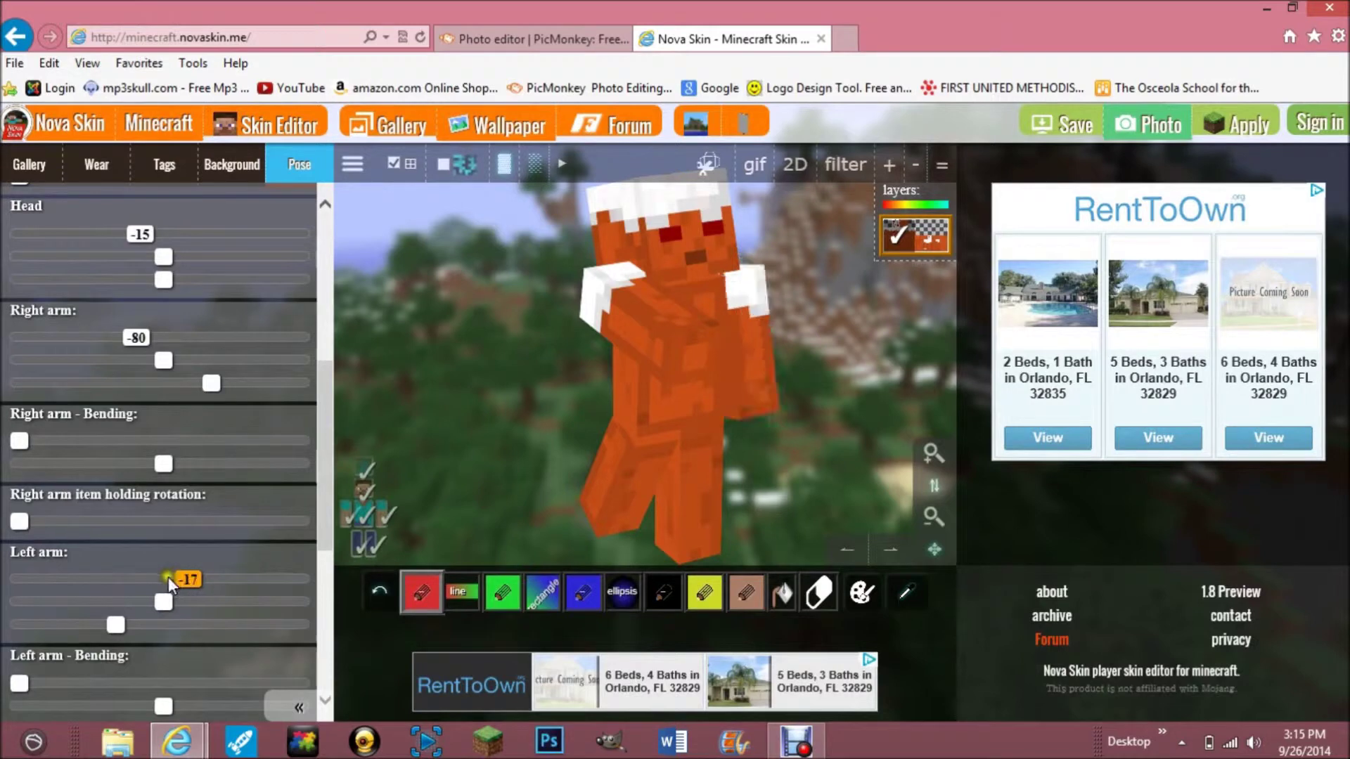
scroll(184, 572, "down", 1)
scroll(184, 572, "down", 1)
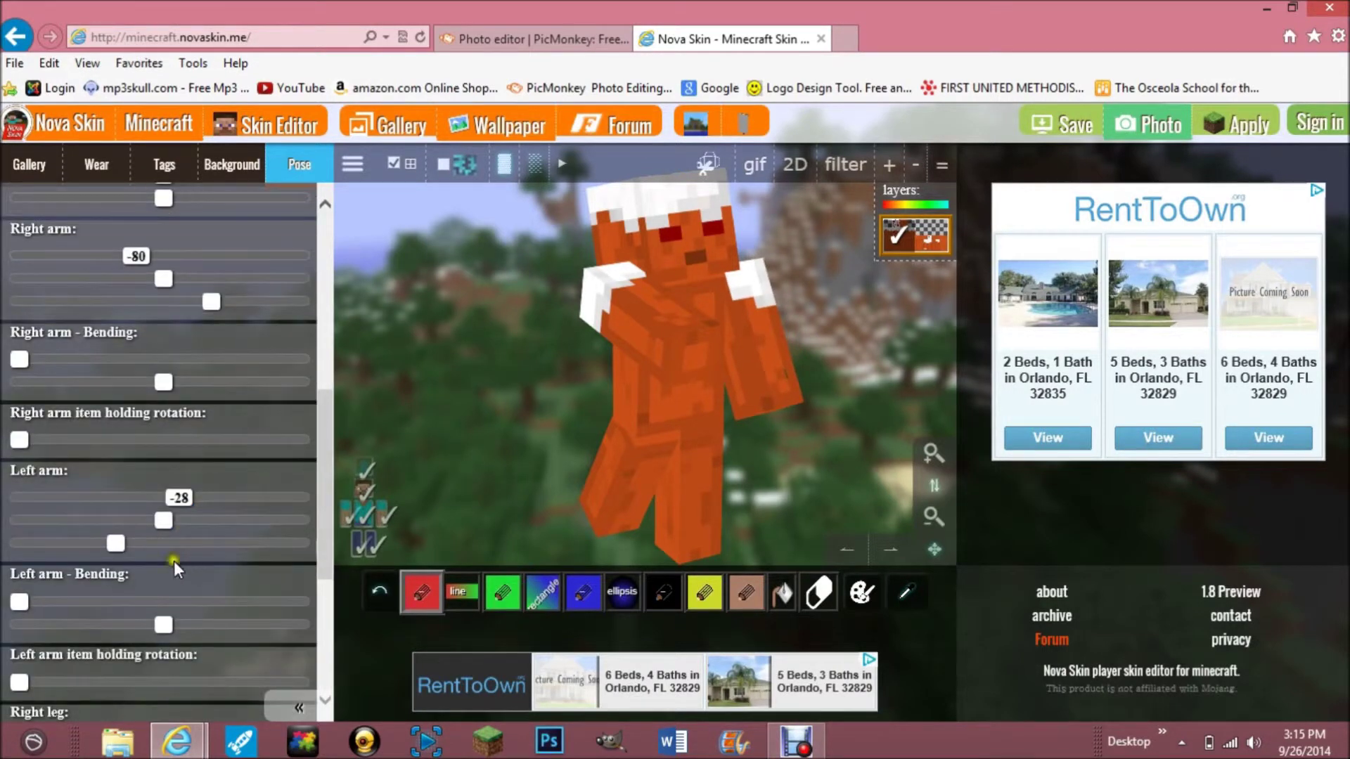
scroll(70, 598, "down", 2)
scroll(78, 595, "down", 2)
scroll(84, 591, "up", 1)
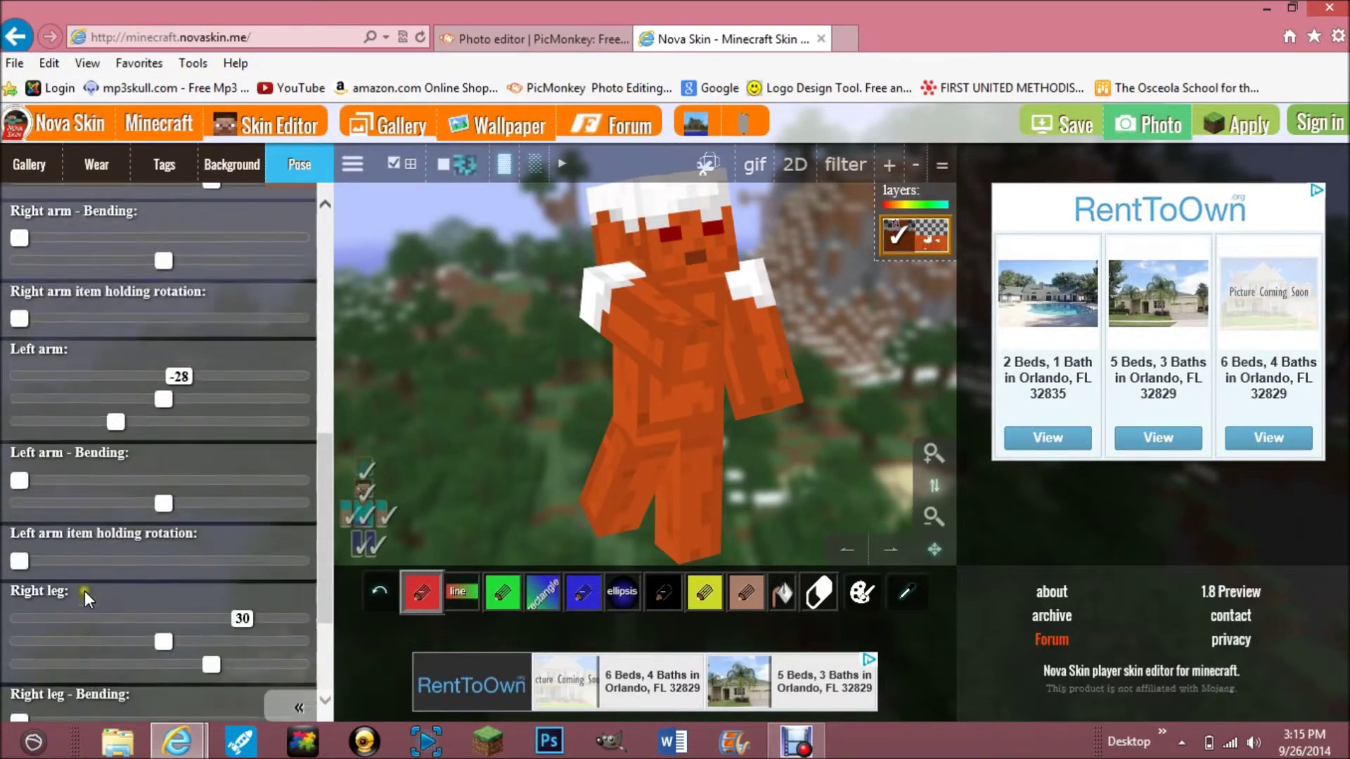
scroll(84, 590, "up", 5)
scroll(112, 436, "up", 2)
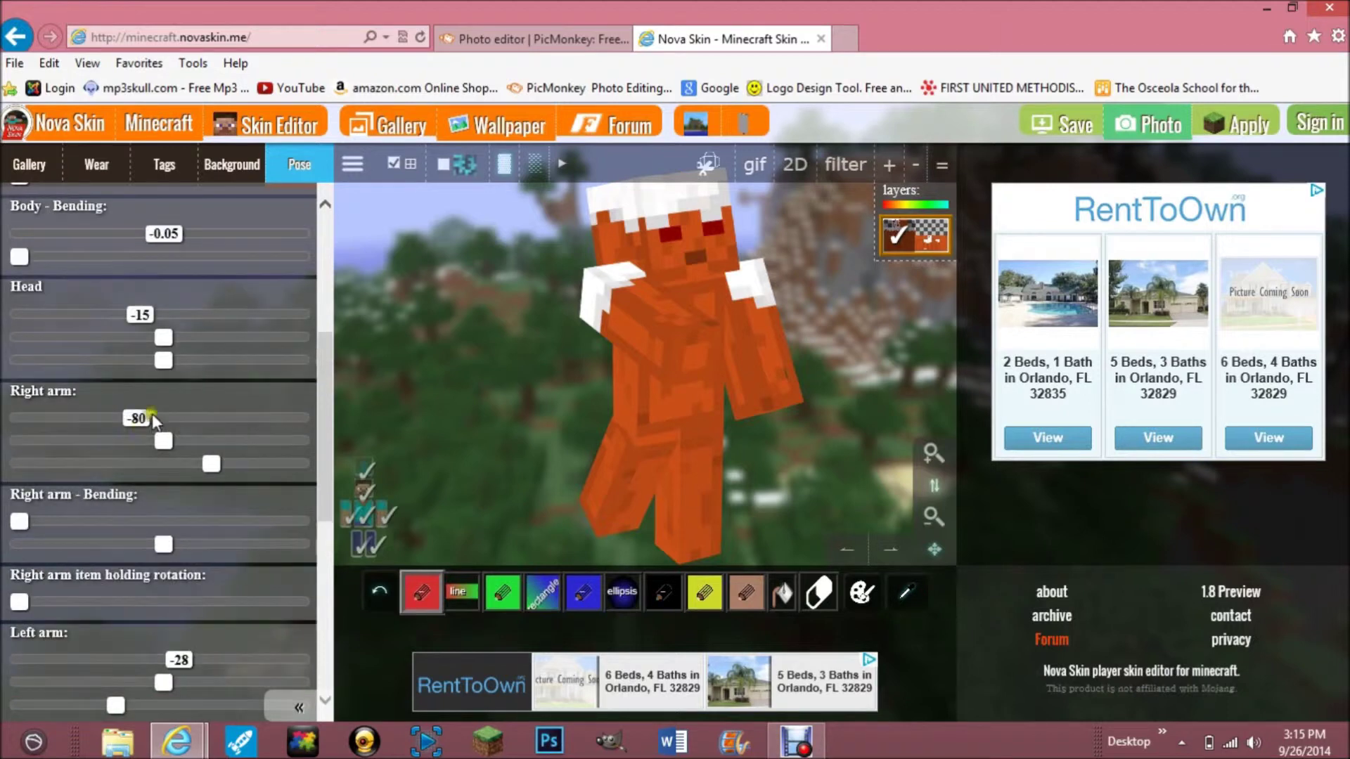
left_click_drag(130, 426, 182, 436)
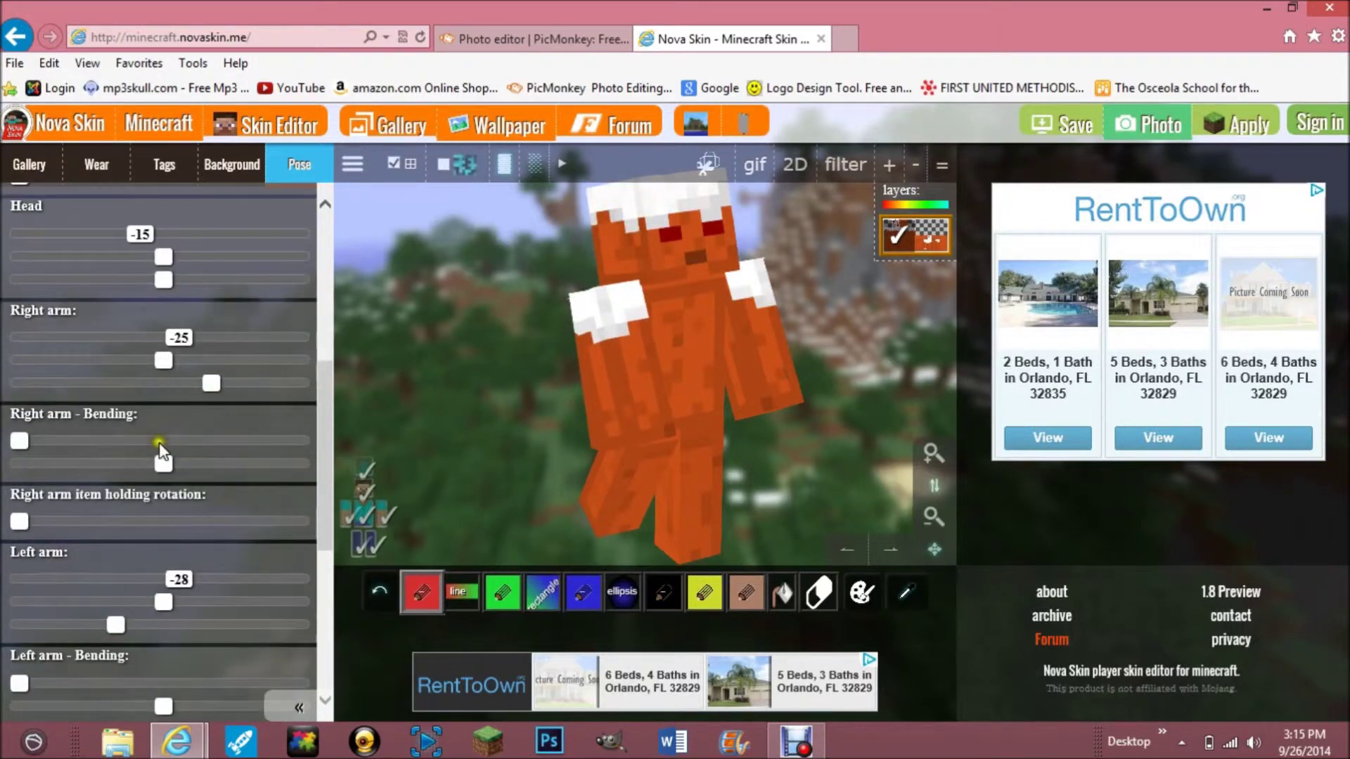
Swing the character's left leg back toward centre.
scroll(58, 509, "down", 2)
scroll(58, 509, "down", 4)
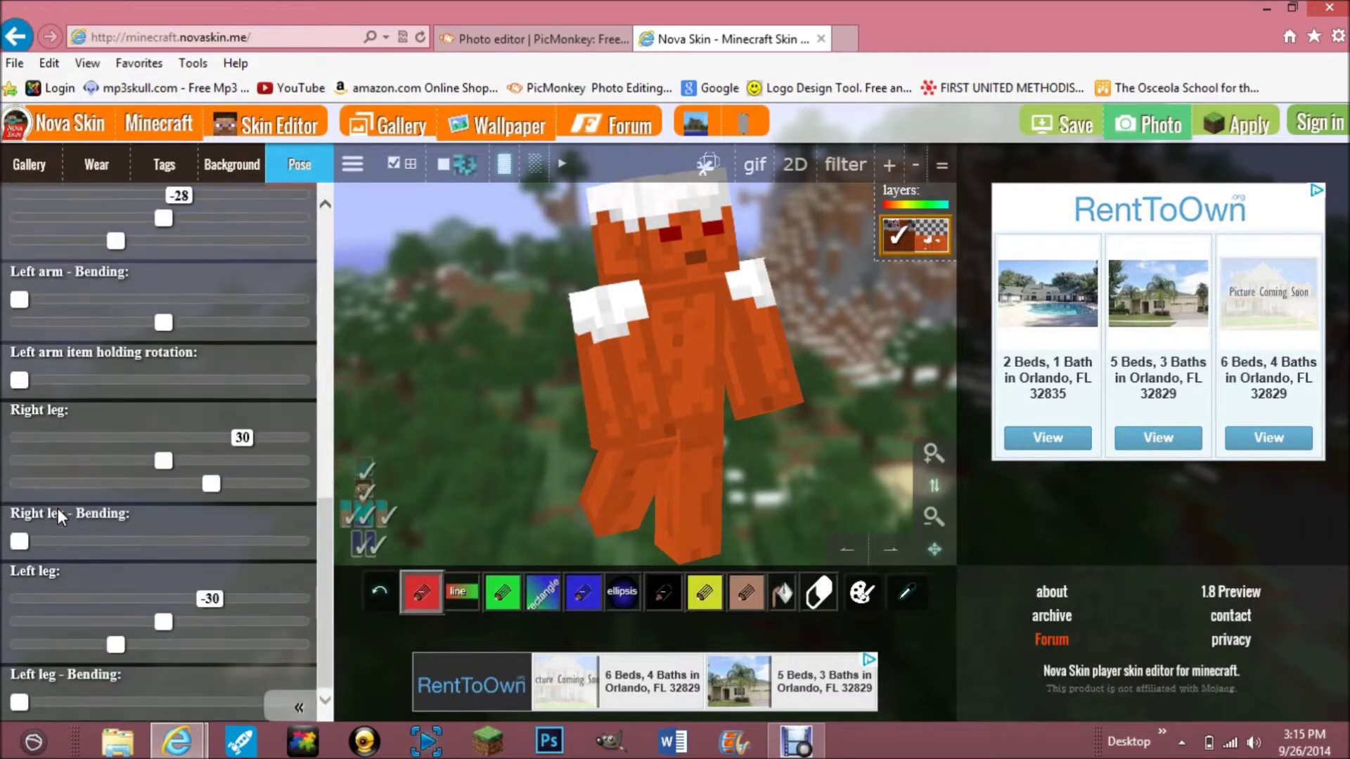
left_click_drag(199, 601, 165, 614)
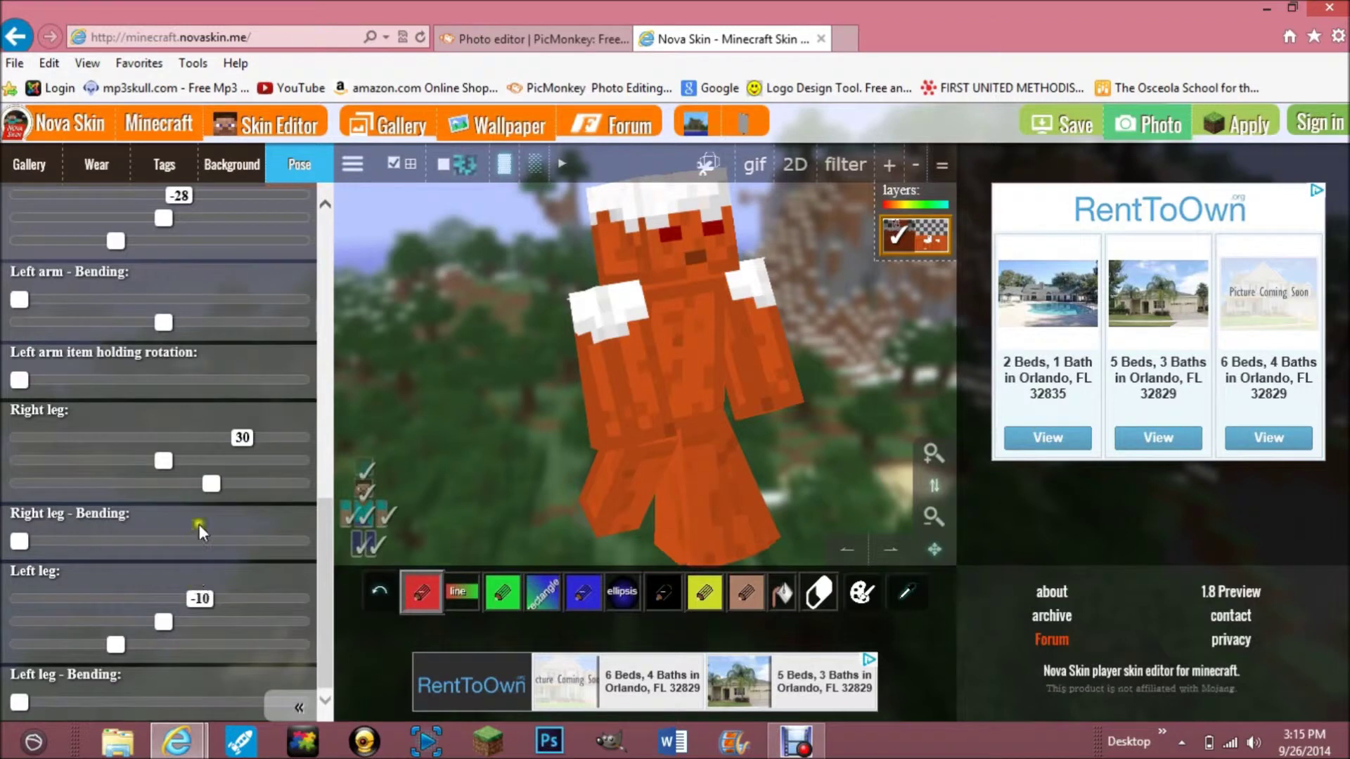
scroll(200, 524, "up", 4)
scroll(201, 501, "up", 5)
scroll(201, 500, "up", 3)
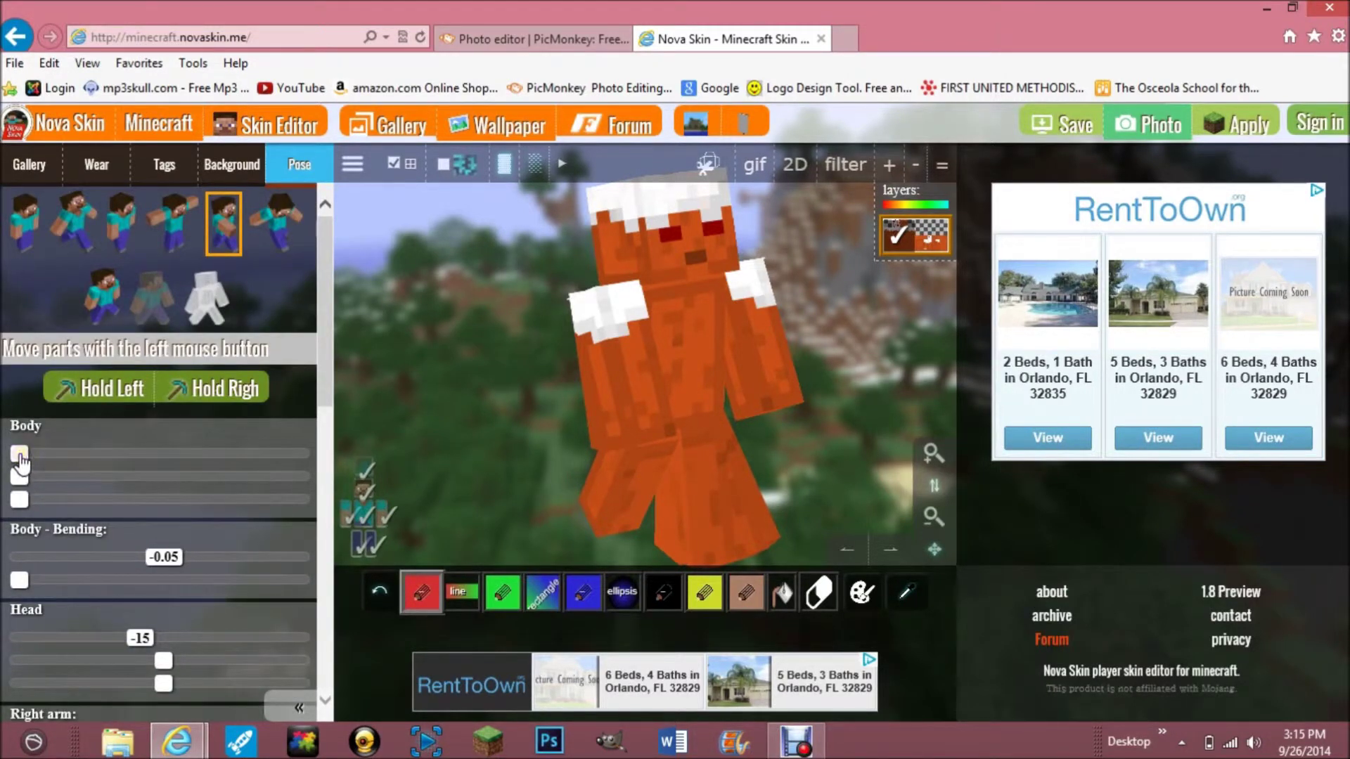
Turn and tilt the character's head to the side.
scroll(67, 524, "down", 1)
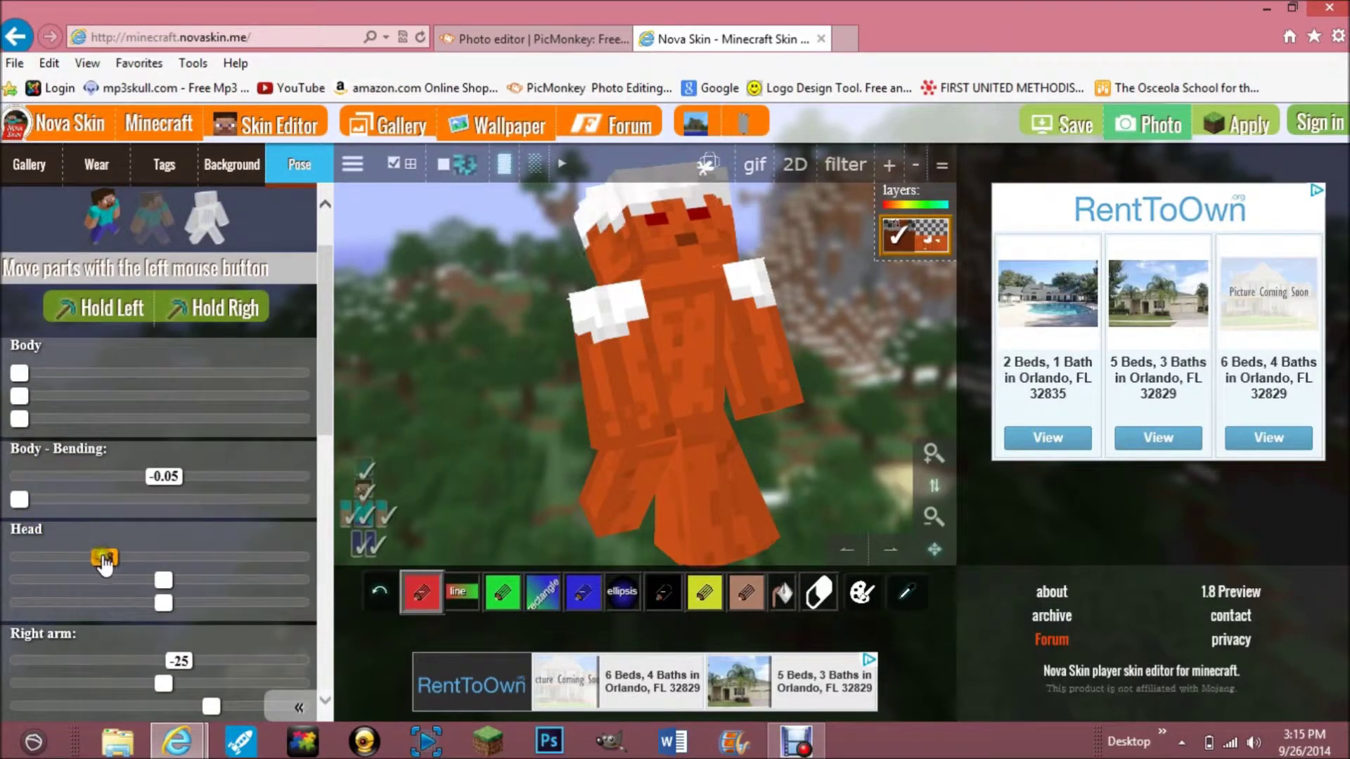
left_click_drag(125, 560, 146, 558)
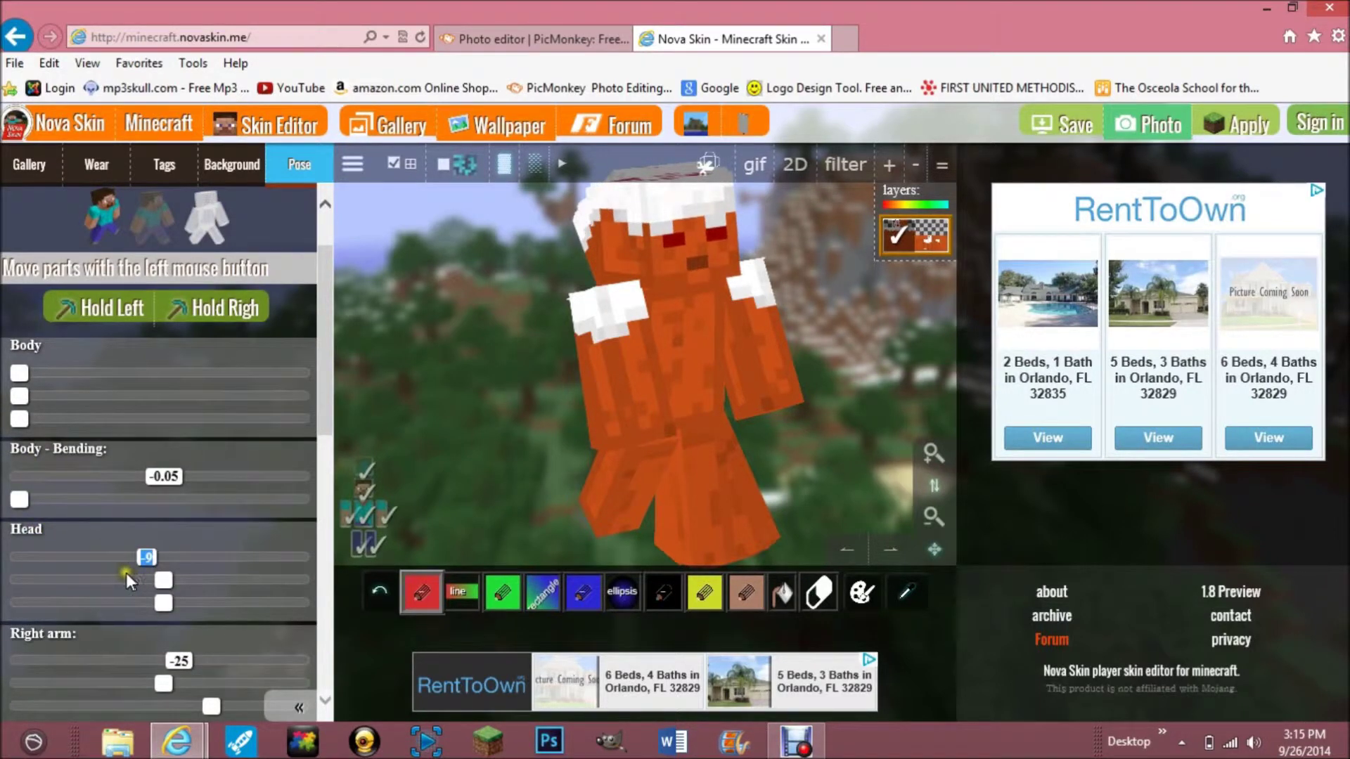
left_click(163, 580)
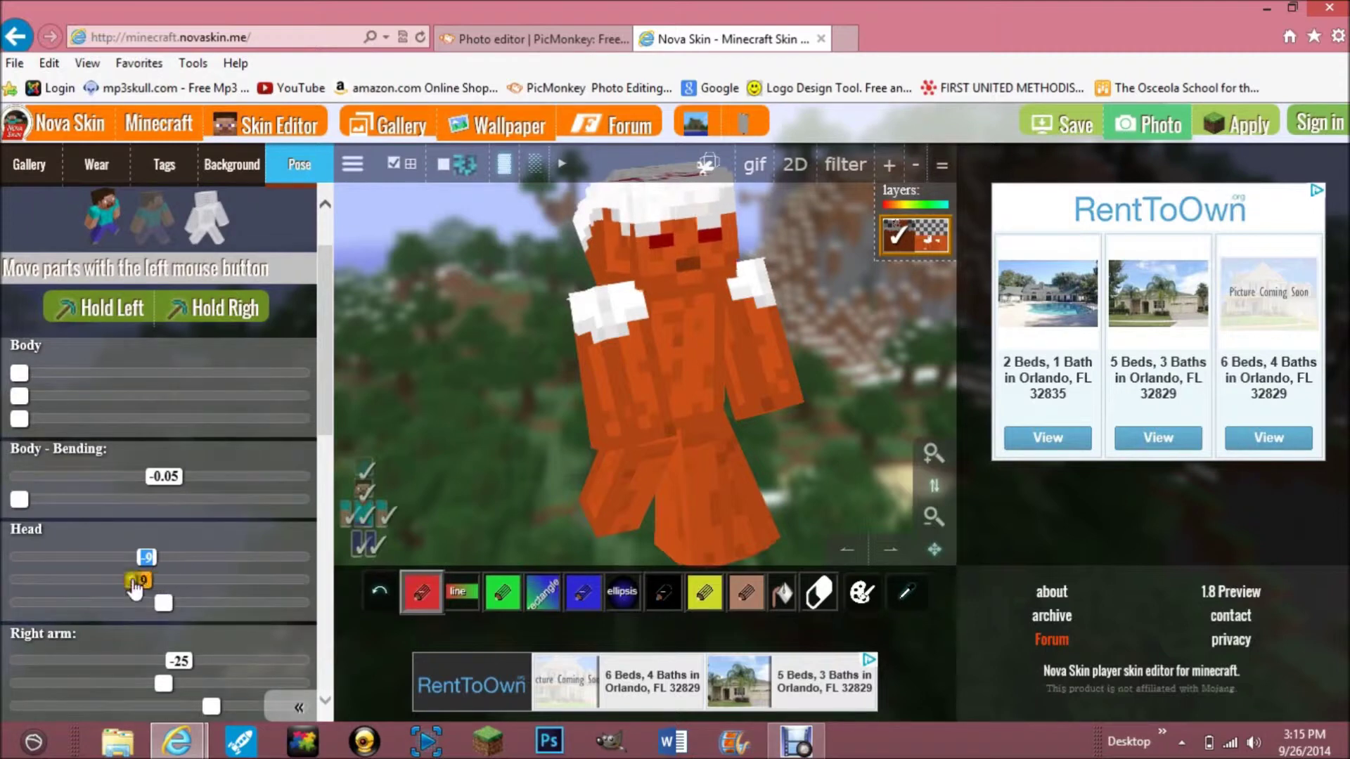
left_click_drag(133, 580, 169, 582)
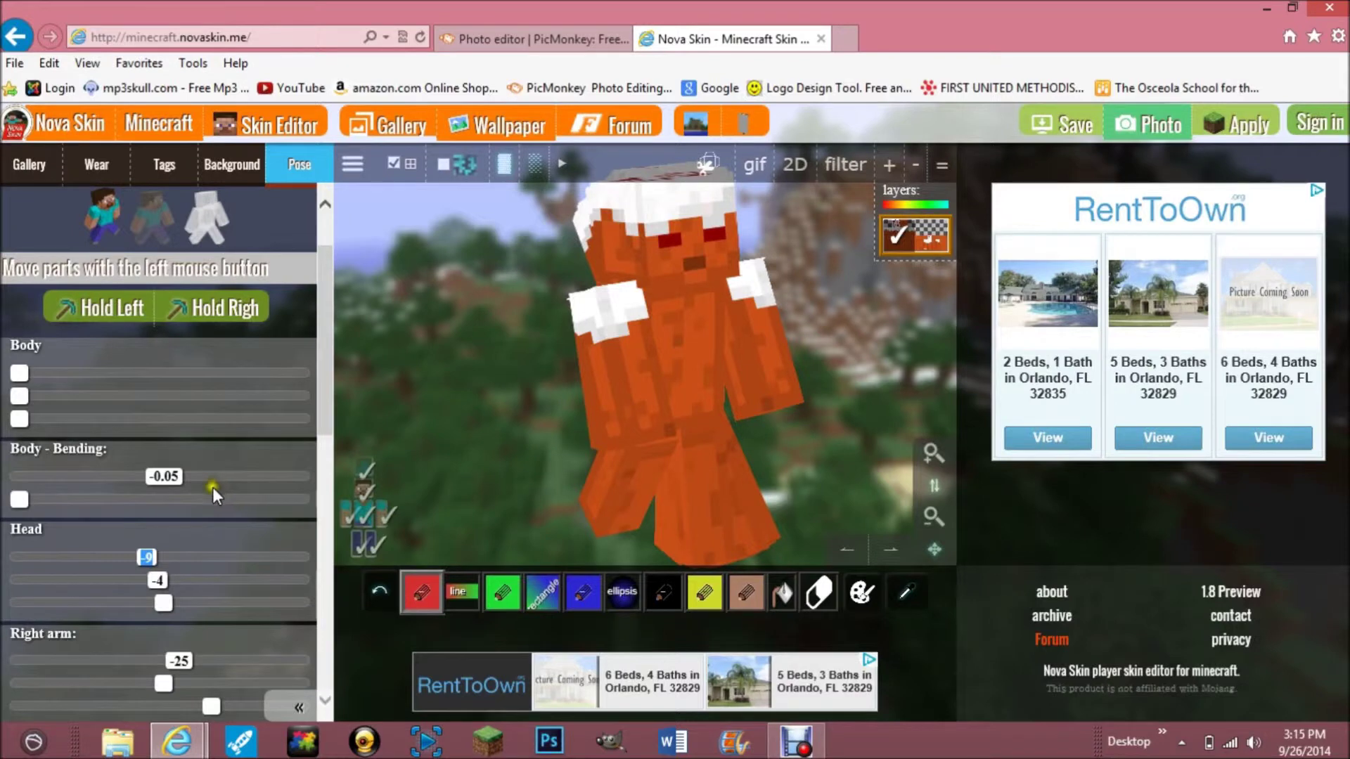
Set the leg angles to 21 and -12 for a narrower stride.
scroll(212, 492, "down", 5)
scroll(212, 495, "down", 5)
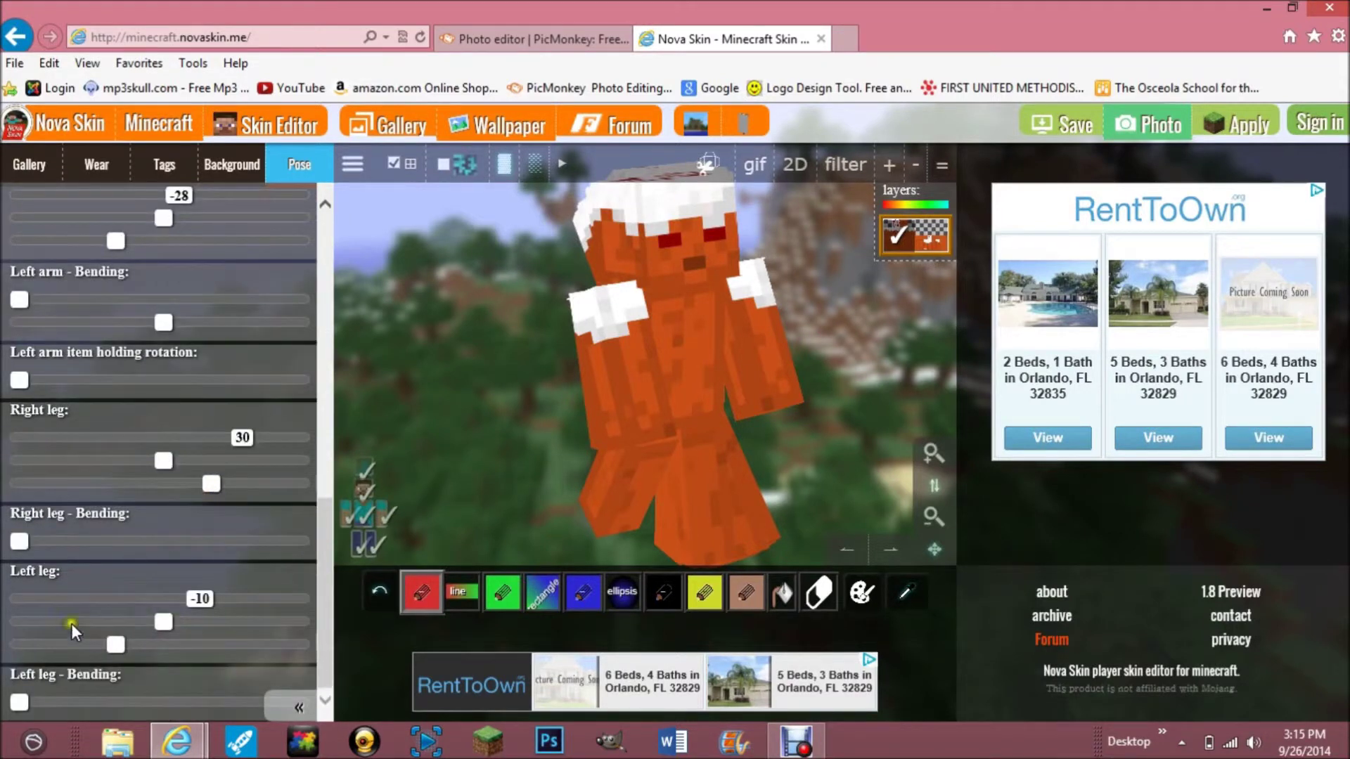
scroll(61, 655, "up", 1)
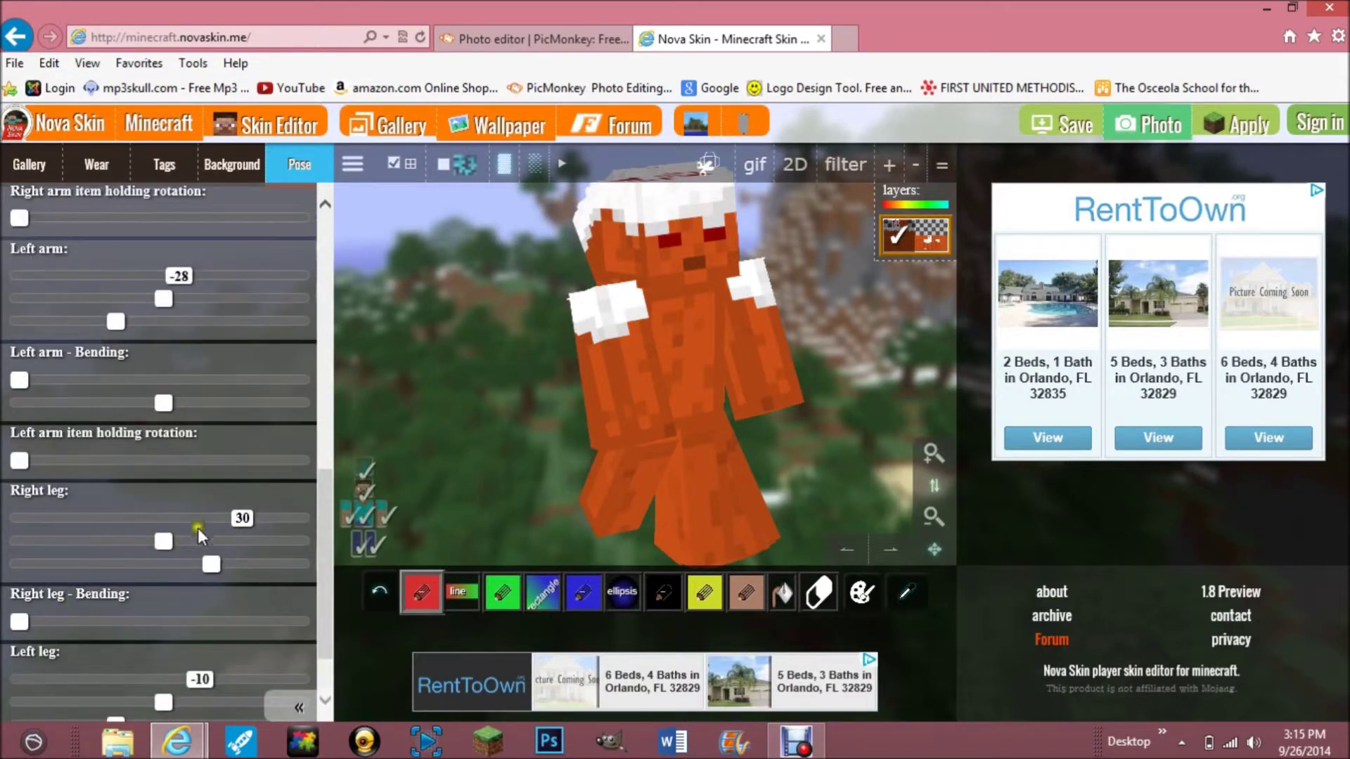
scroll(57, 639, "down", 1)
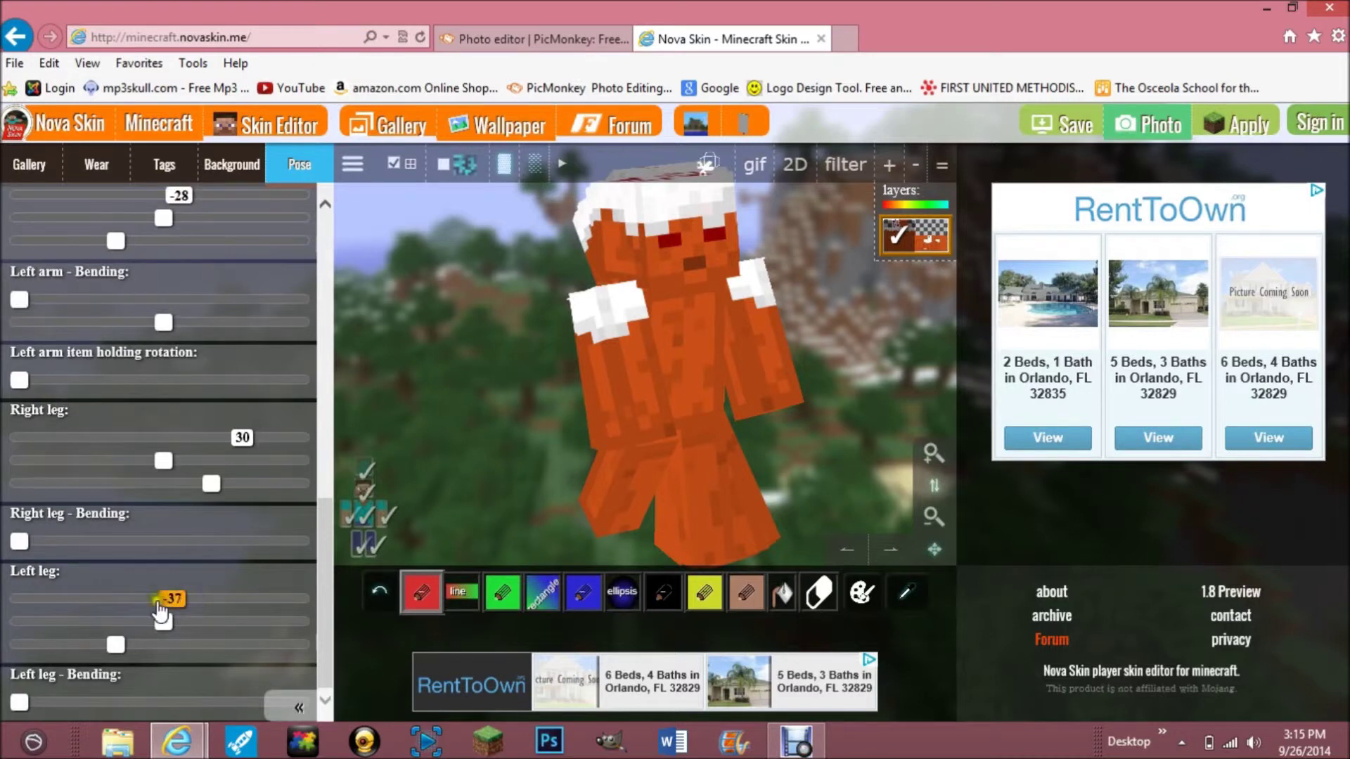
left_click_drag(159, 606, 196, 597)
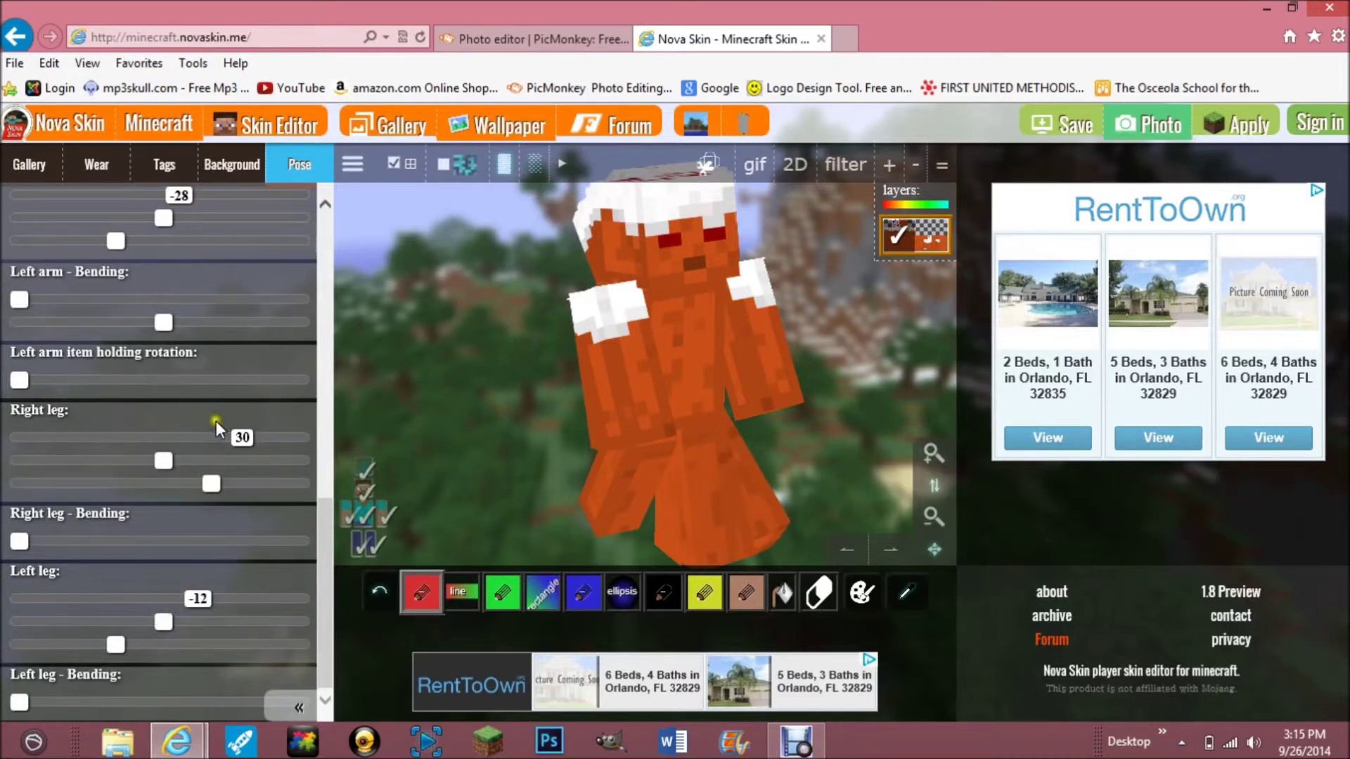
mouse_move(218, 438)
left_mouse_down()
mouse_move(188, 455)
mouse_move(239, 450)
left_mouse_up()
left_click(216, 438)
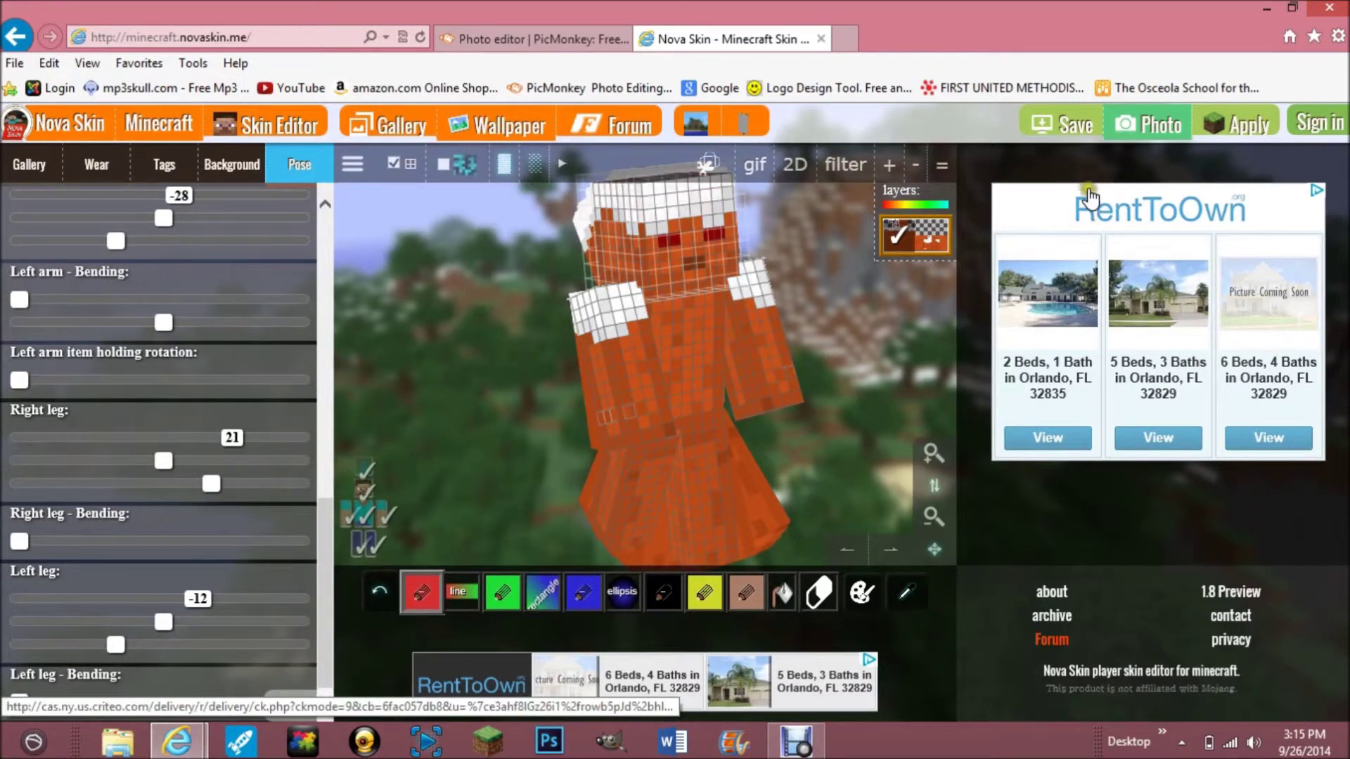
Save the posed orange skin through the name/description form to get its link.
left_click(1052, 134)
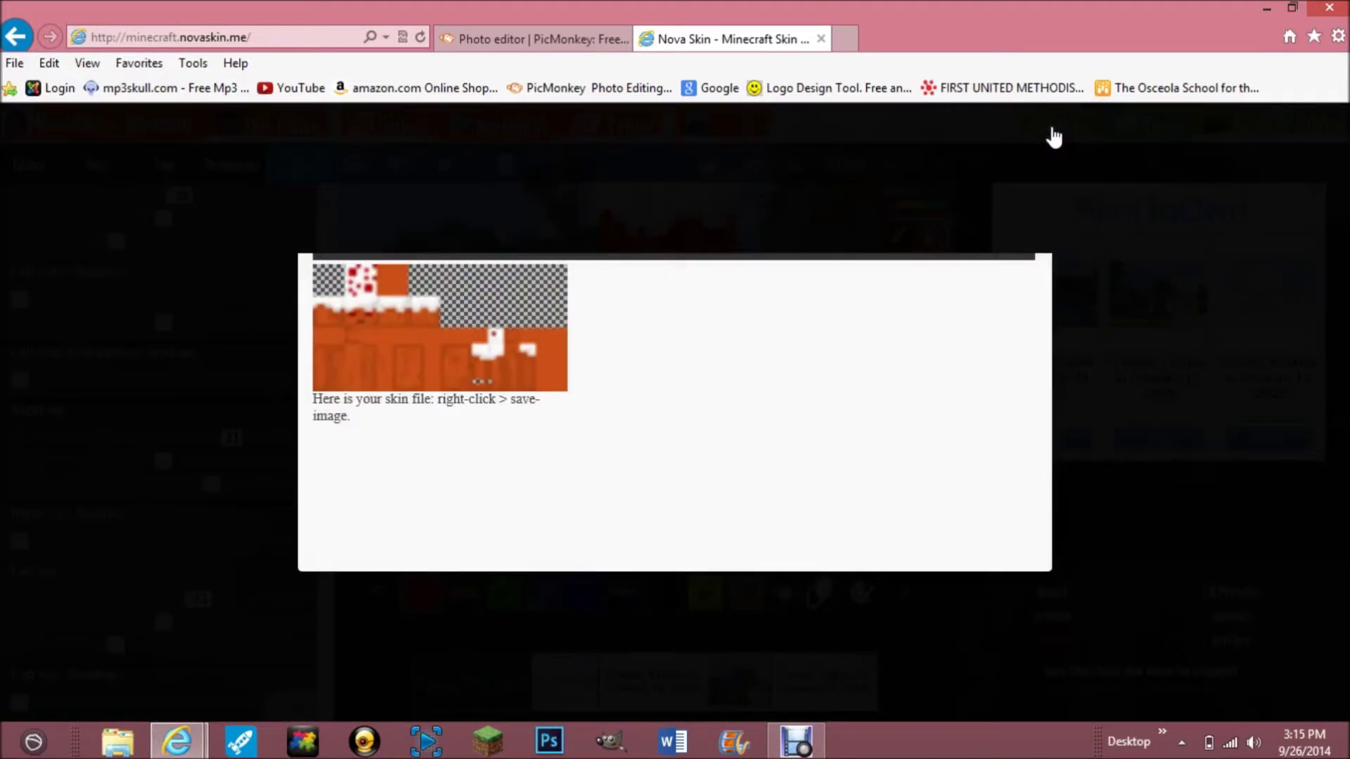
left_click(493, 487)
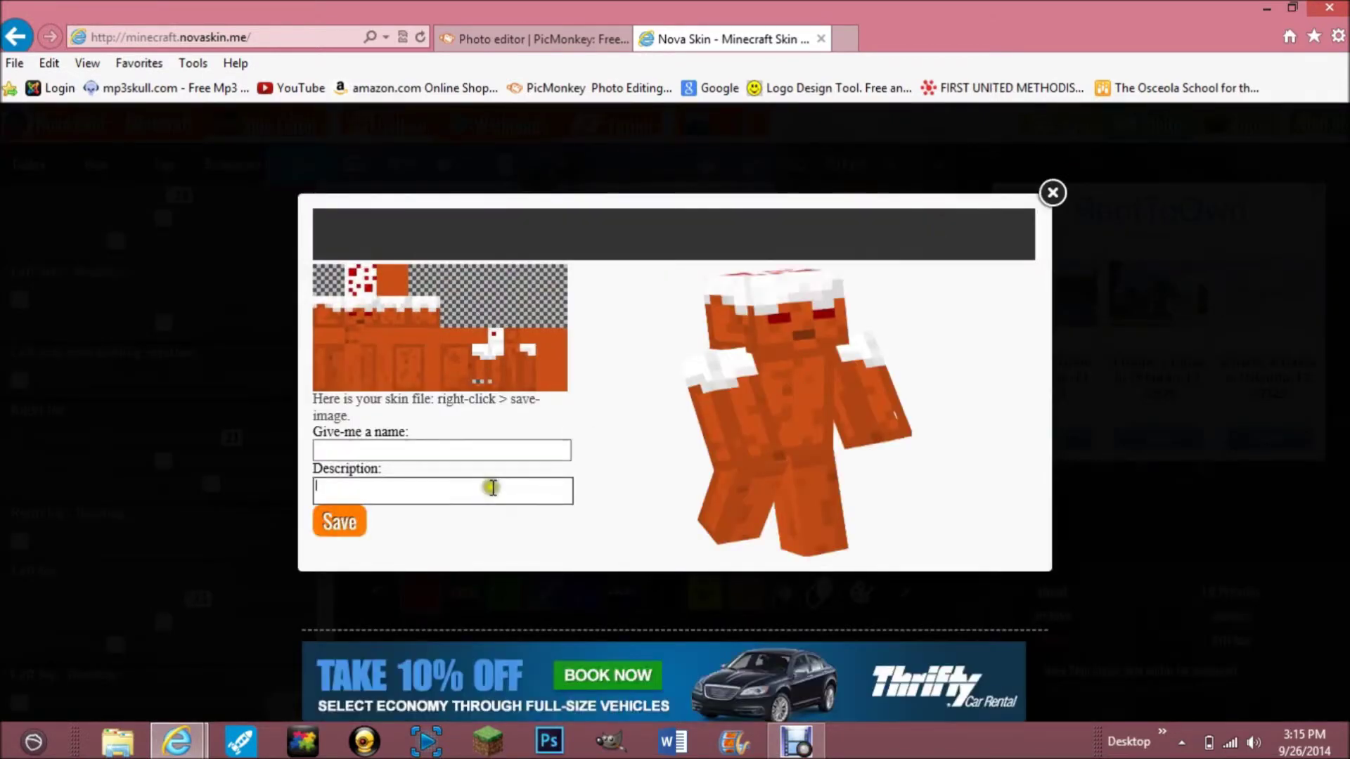
right_click(749, 374)
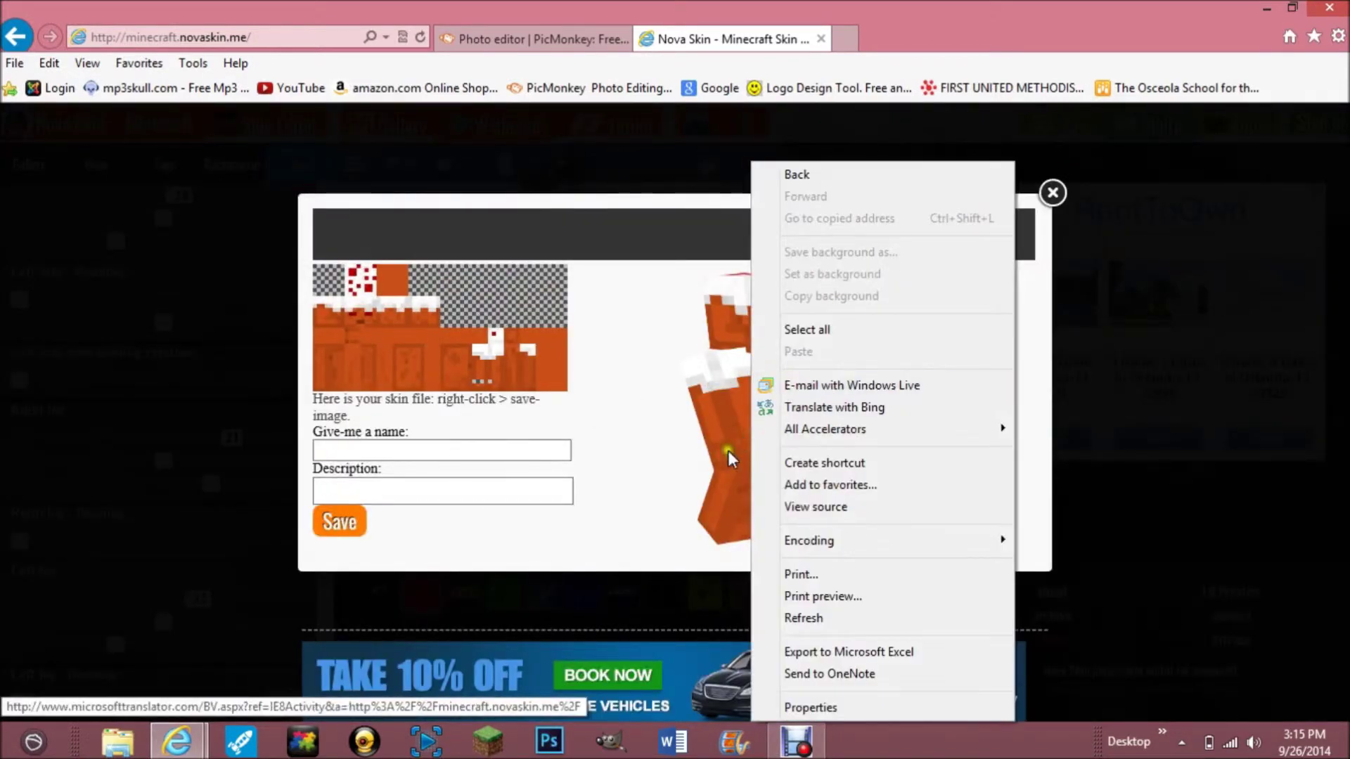
left_click(488, 452)
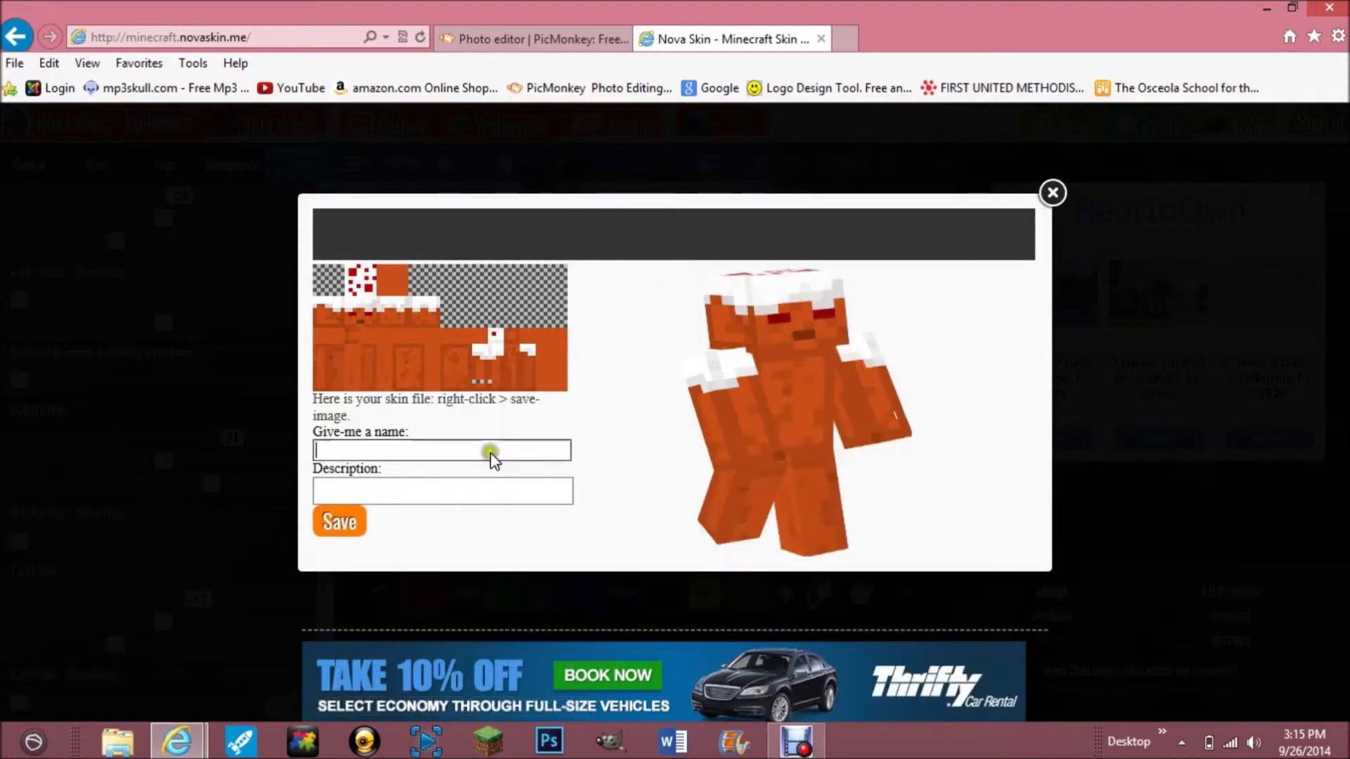
left_click(371, 527)
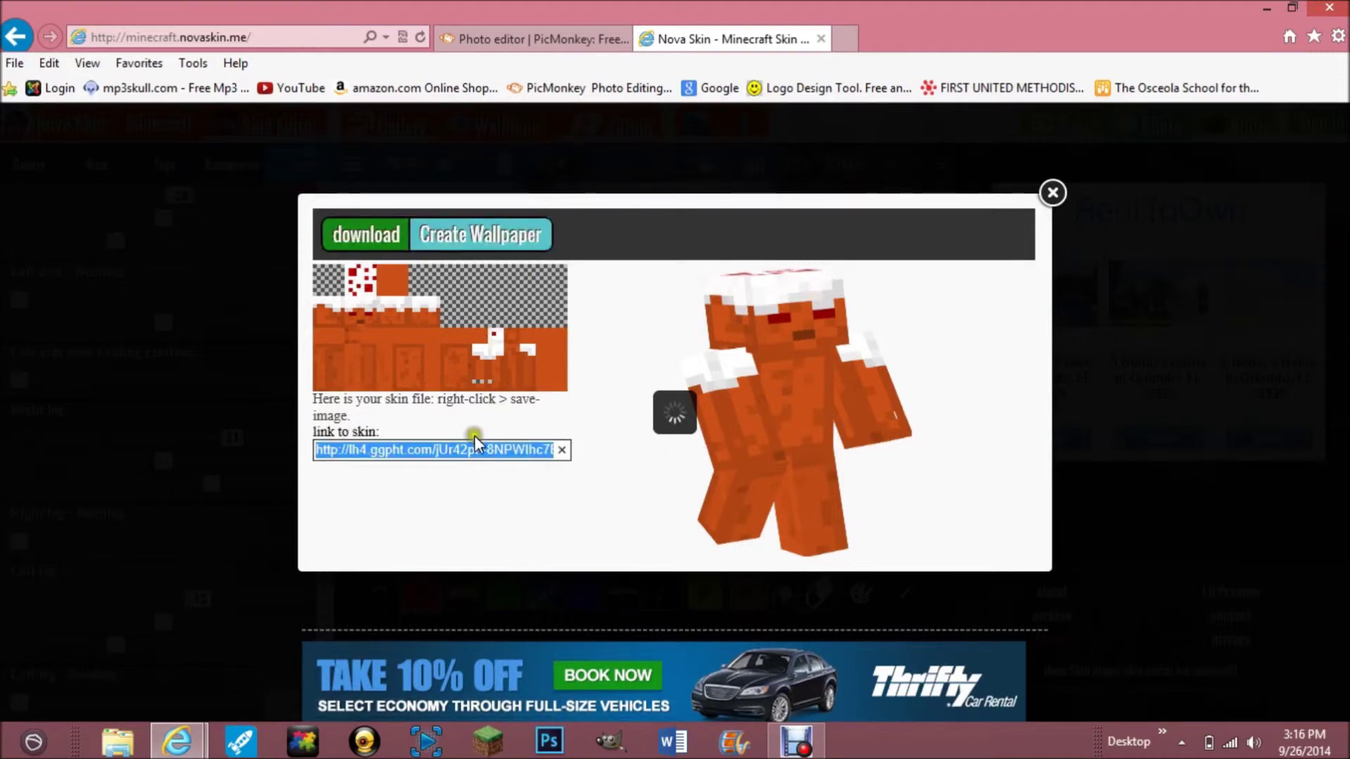
left_click(482, 450)
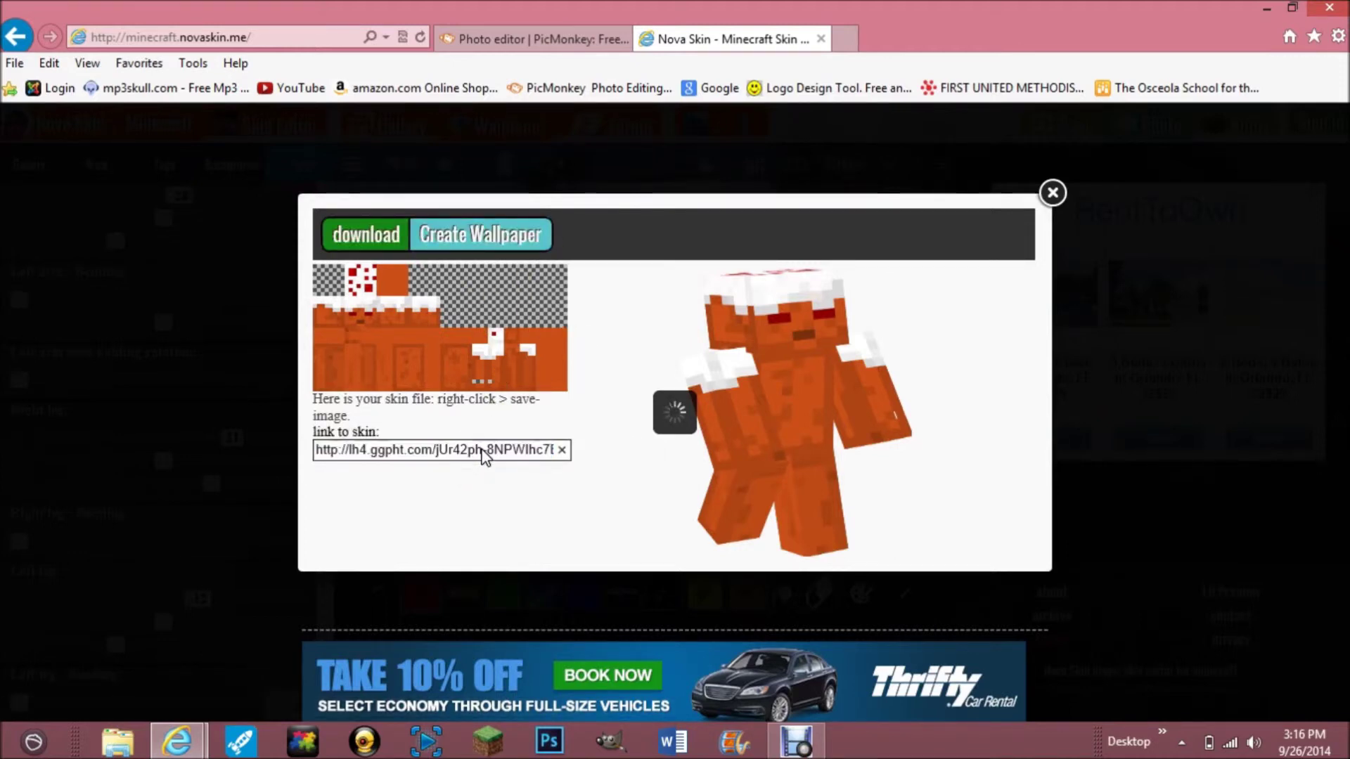
right_click(529, 450)
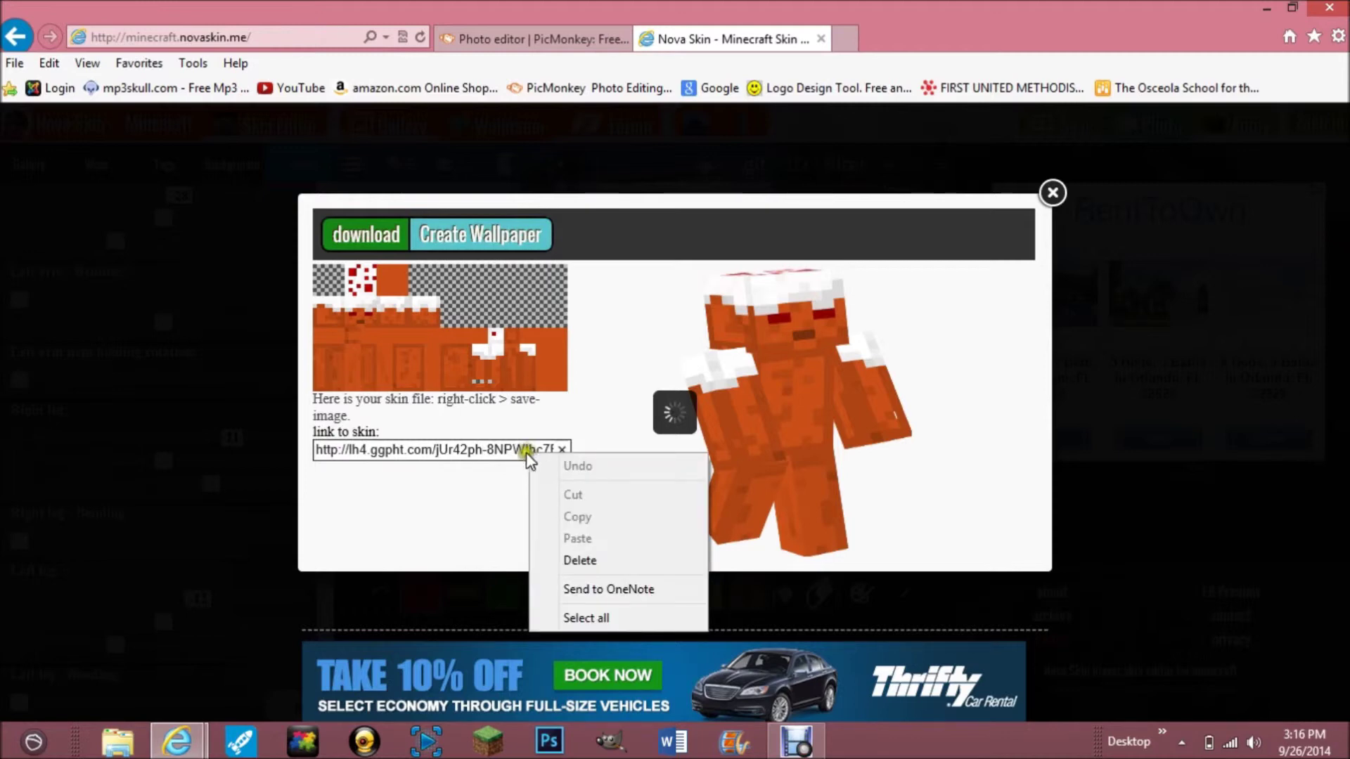
left_click(524, 450)
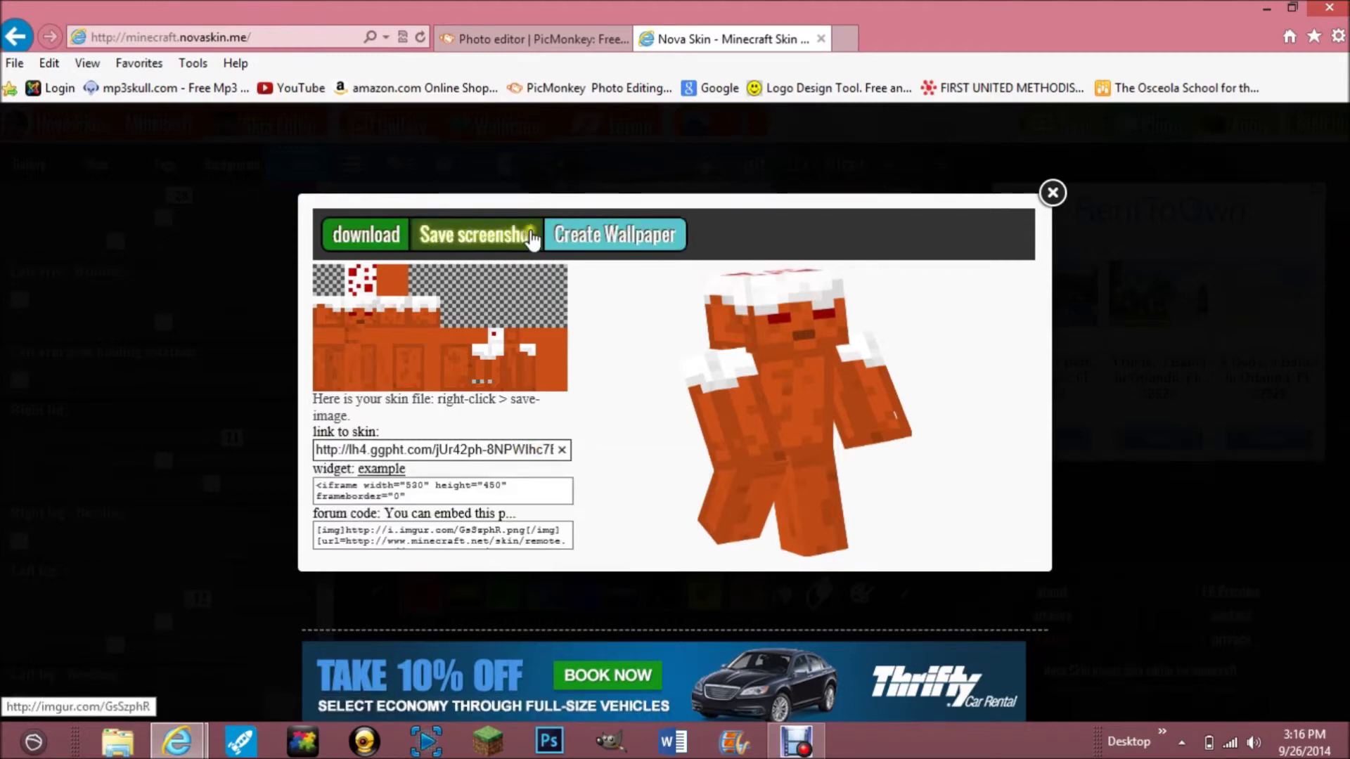
Open the posed character screenshot on Imgur from the skin page.
left_click(633, 235)
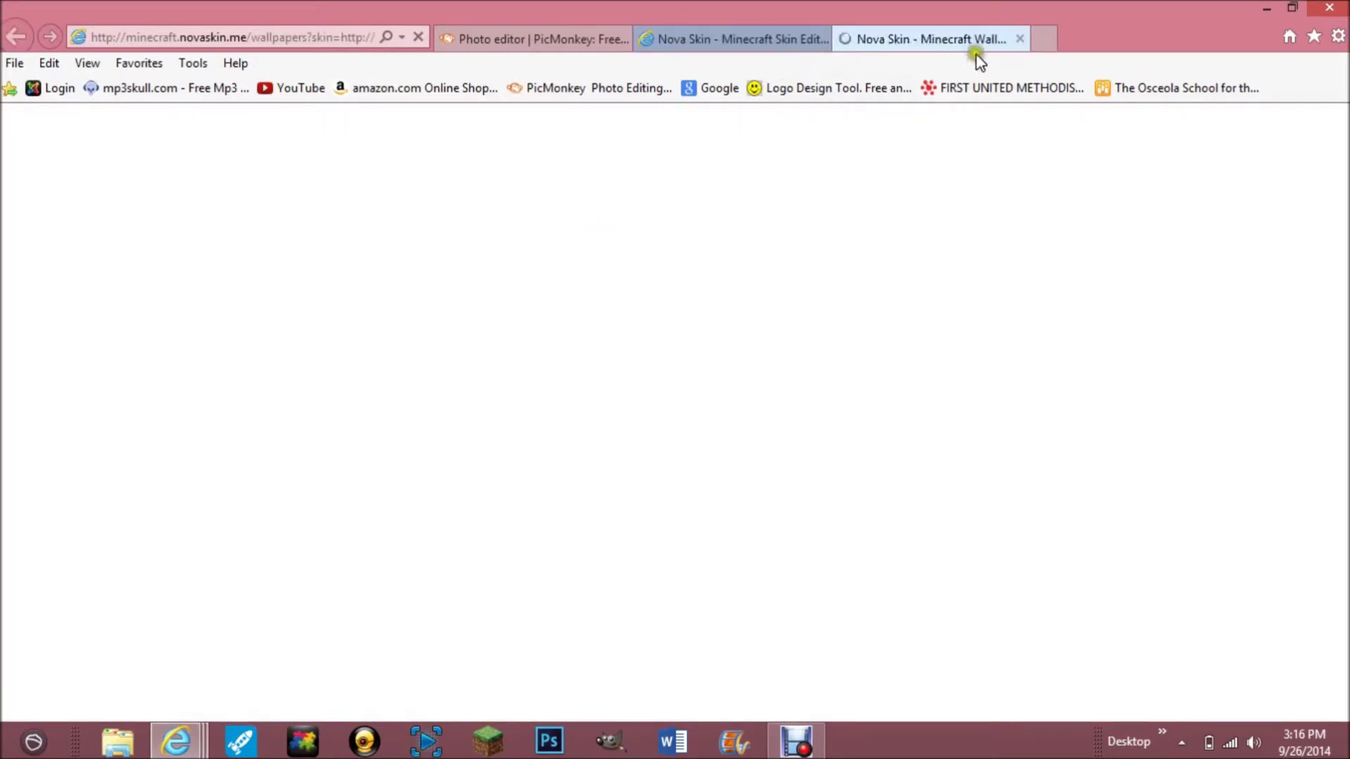
left_click(1020, 39)
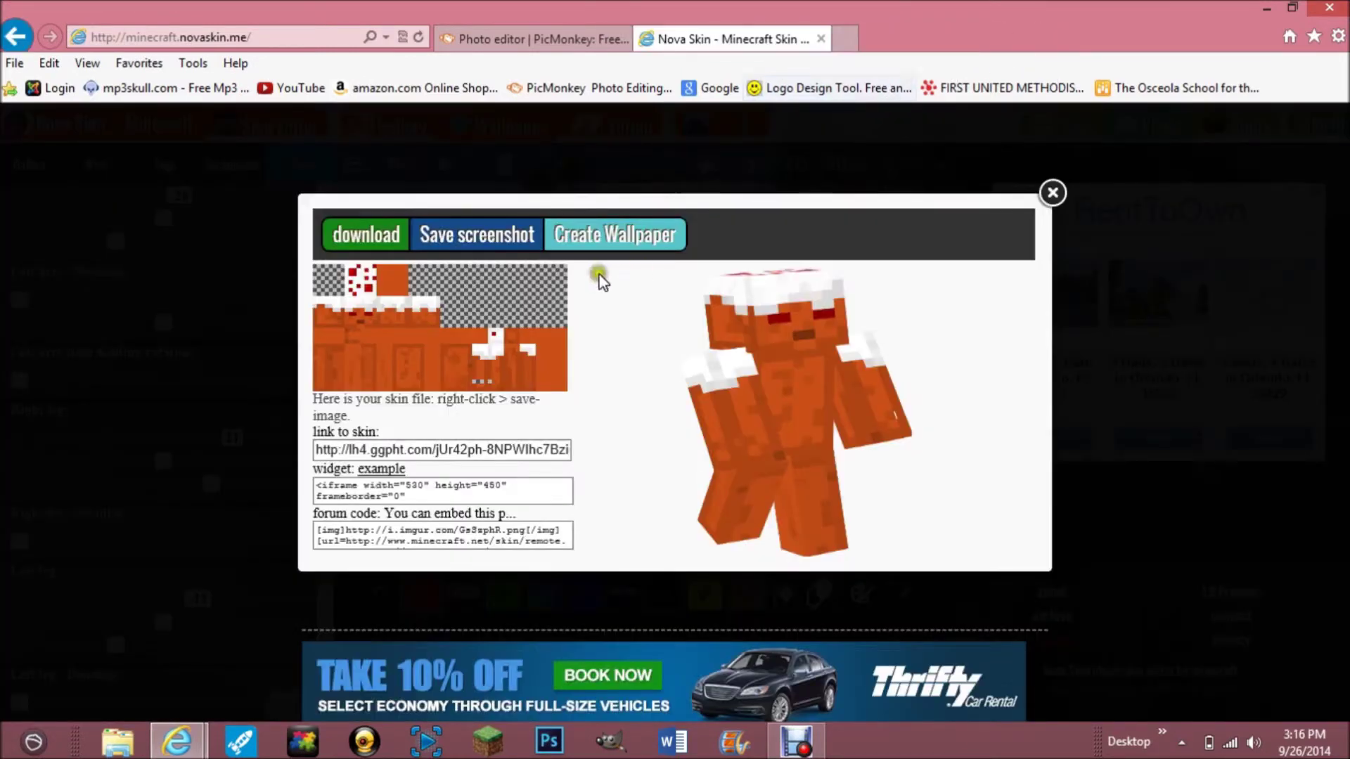
left_click(478, 242)
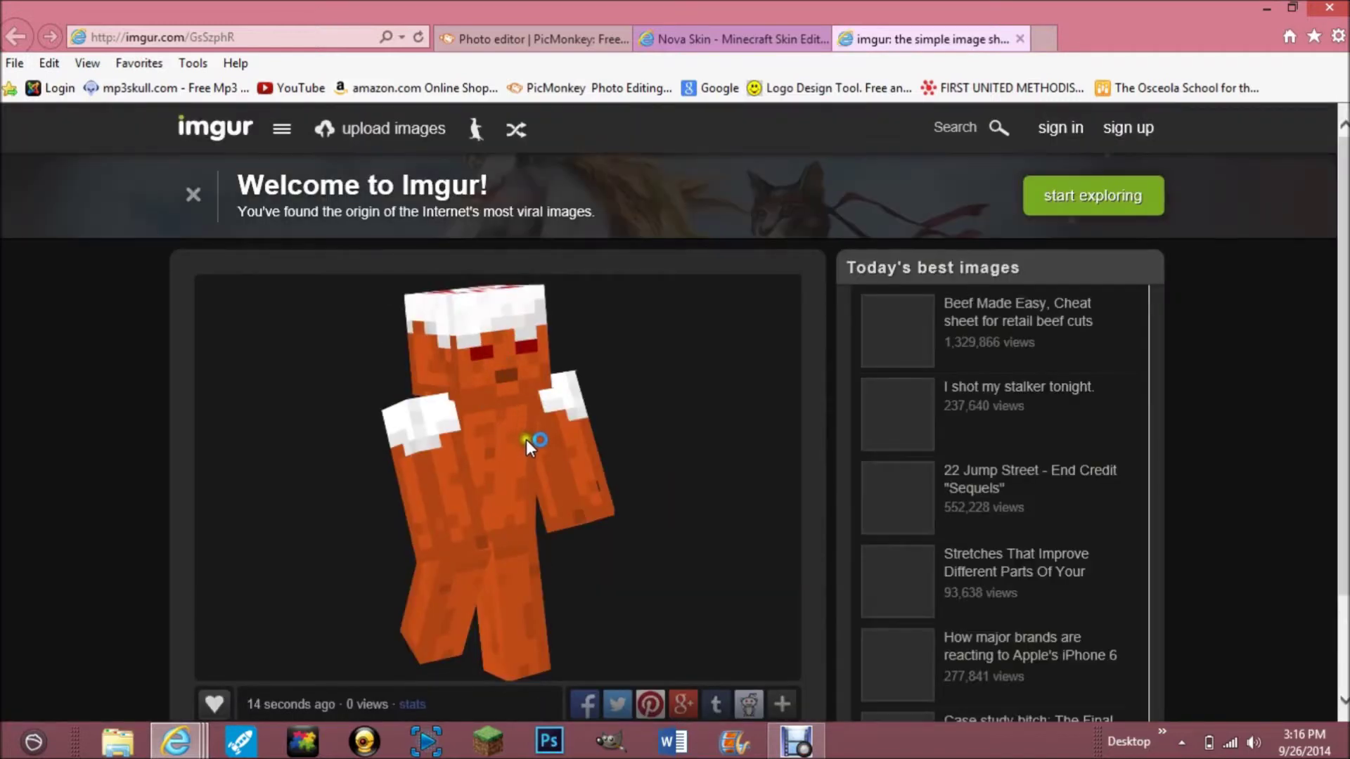
Save the character picture as PNG 'GsSzphR' and return to PicMonkey.
right_click(538, 443)
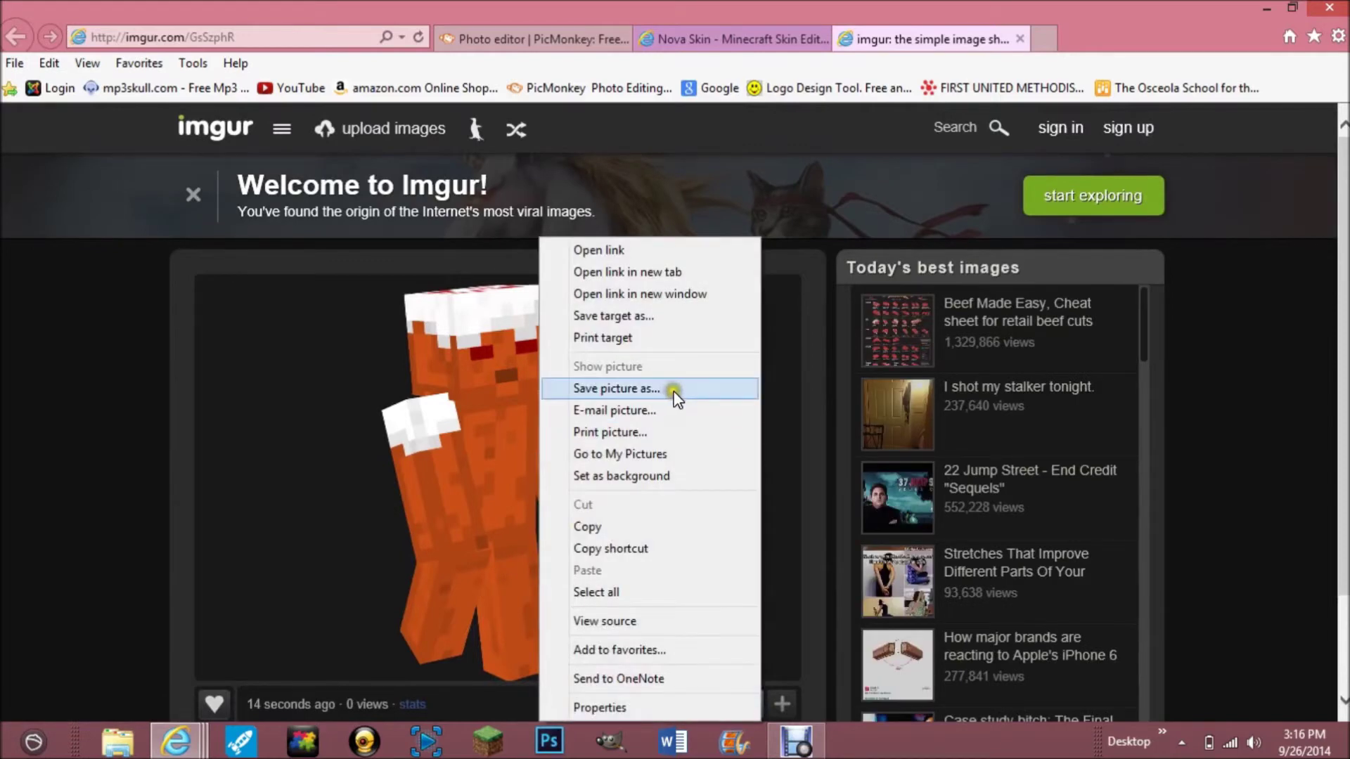
left_click(654, 389)
left_click(506, 441)
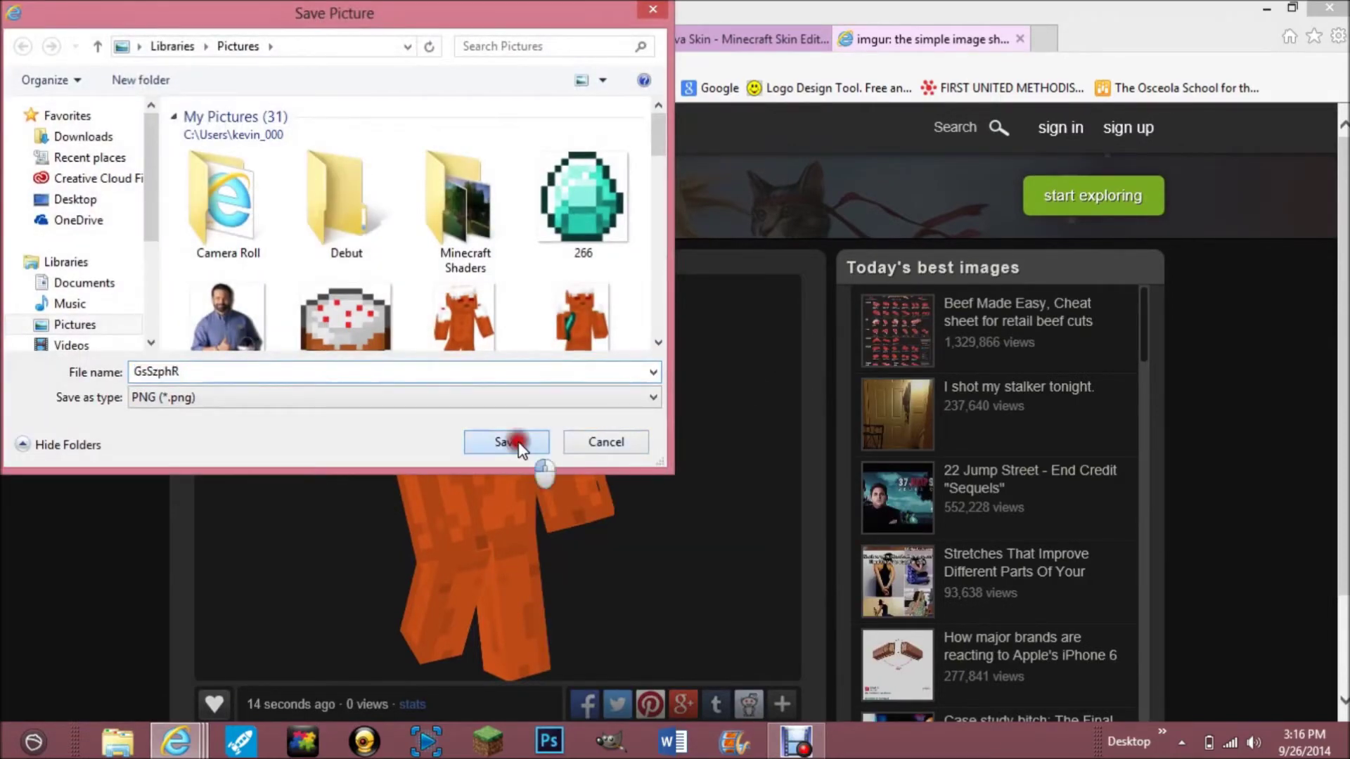
left_click(571, 40)
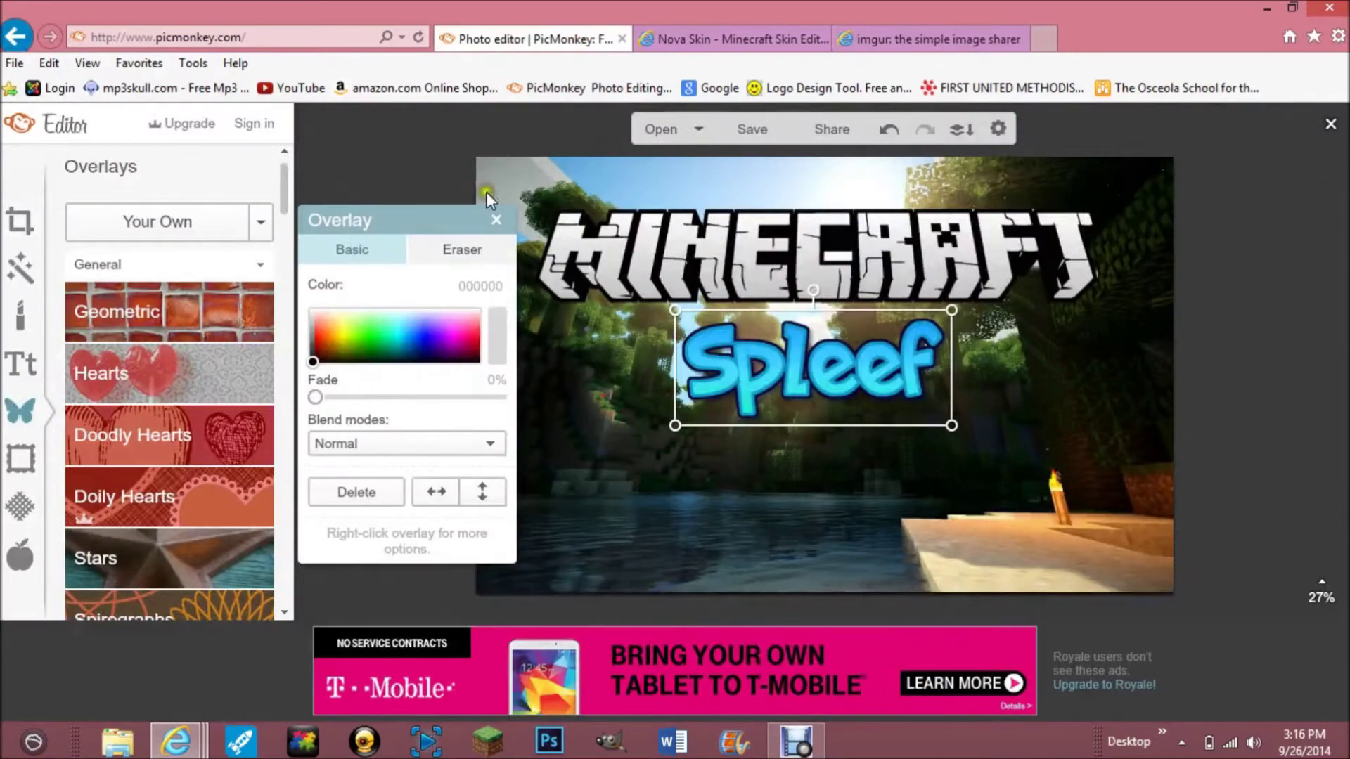
Add the orange character image from the Pictures library as an overlay.
left_click(496, 220)
left_click(166, 222)
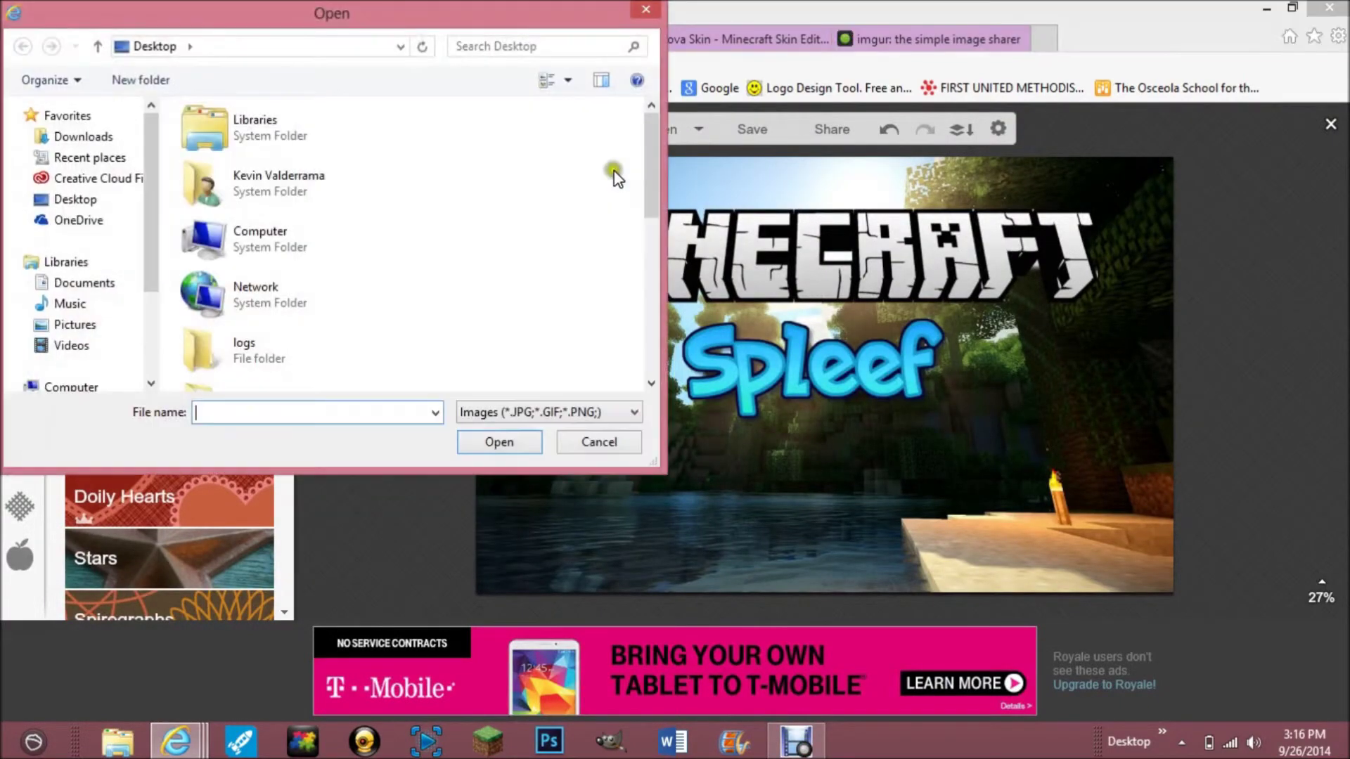
left_click(89, 325)
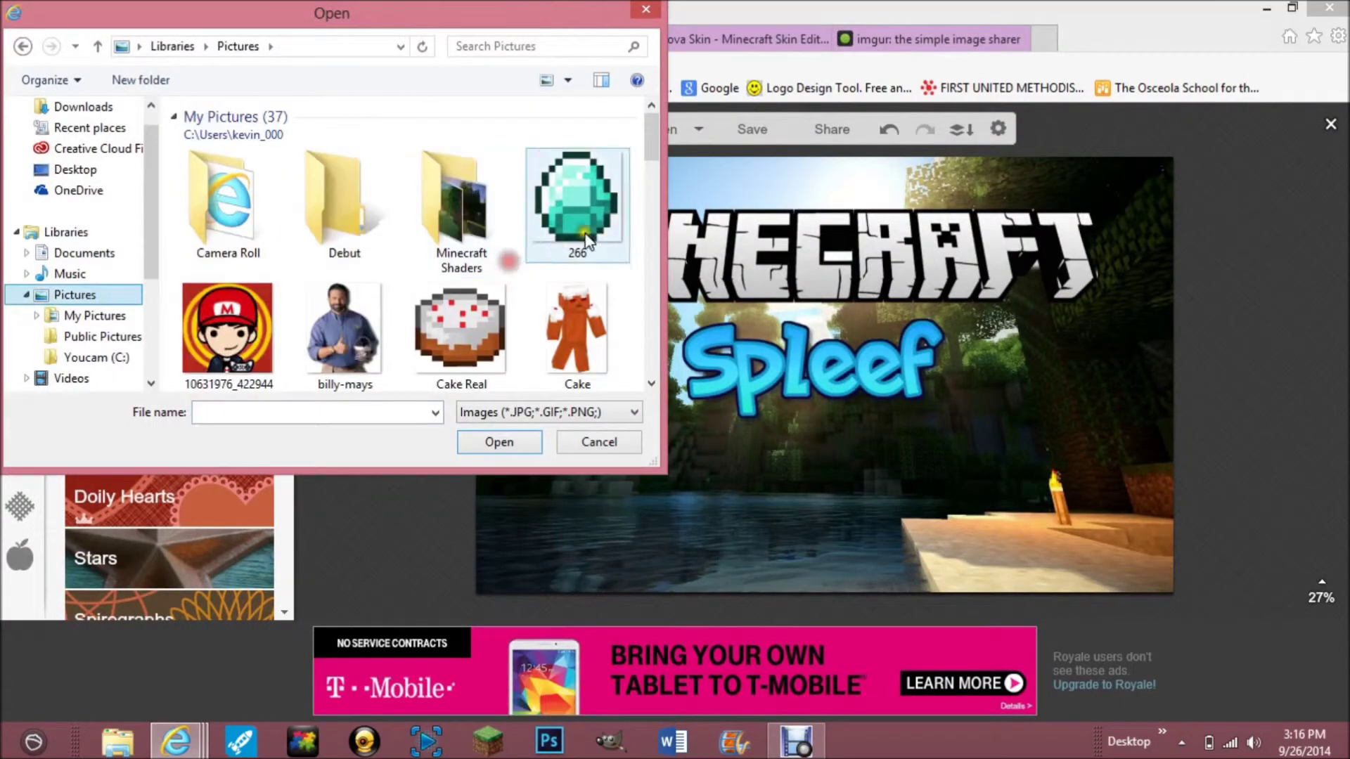
left_click_drag(656, 152, 650, 267)
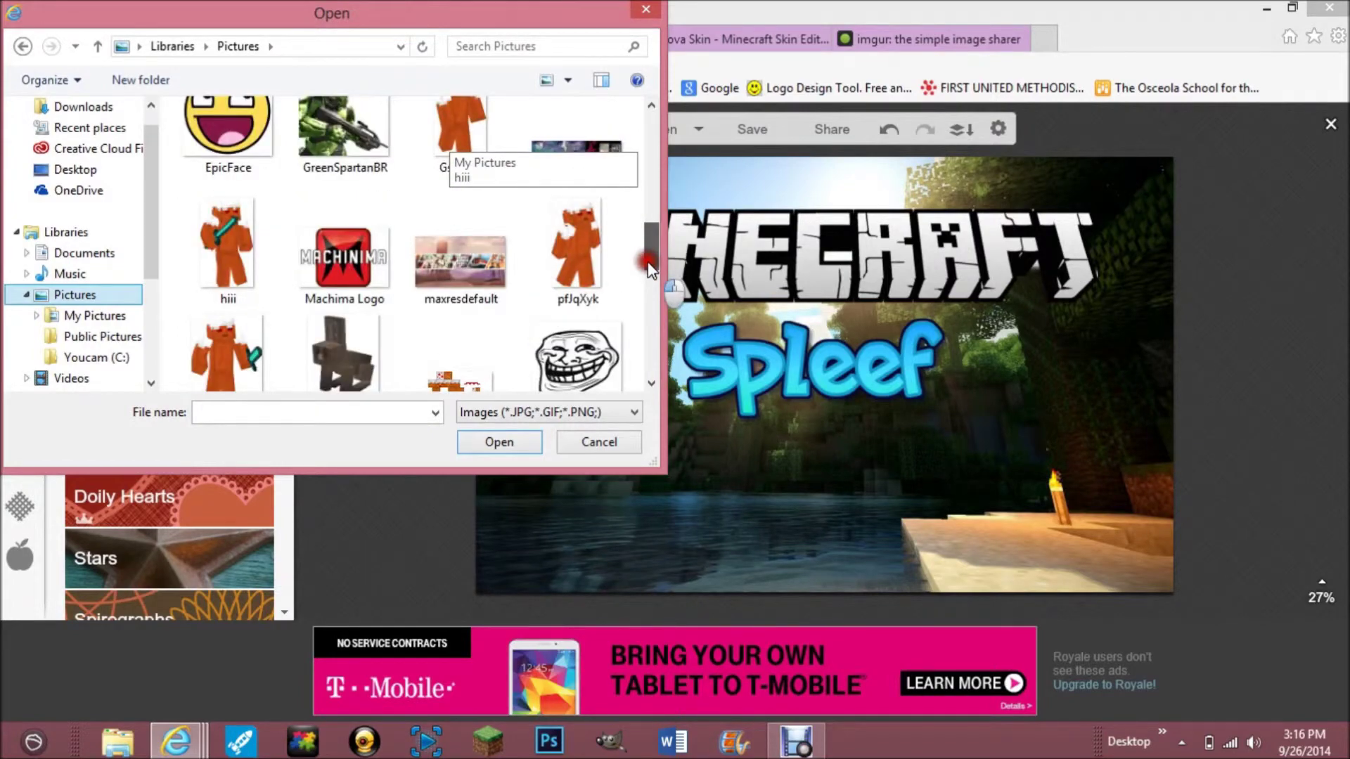
left_click_drag(650, 267, 636, 242)
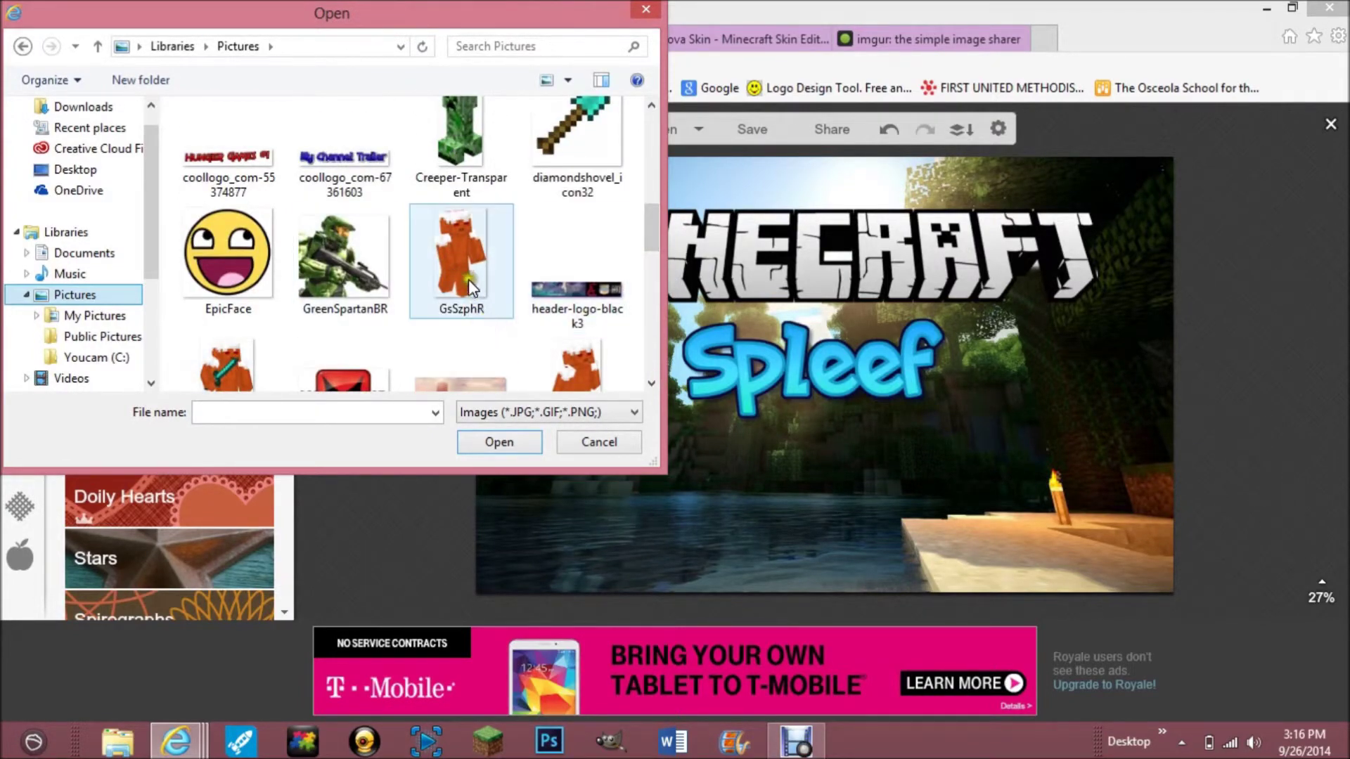
double_click(452, 248)
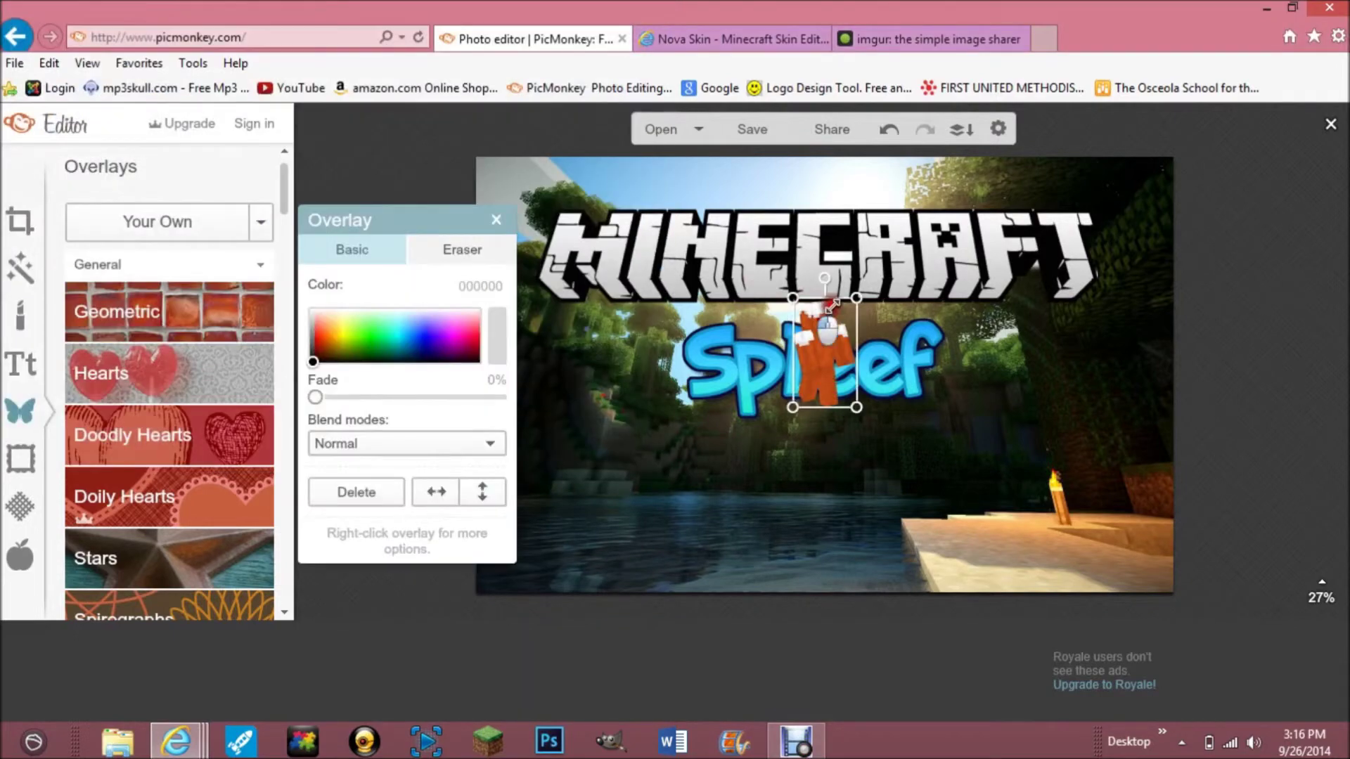
Enlarge the character, place it left of Spleef, and send it to back.
left_click_drag(813, 365, 619, 418)
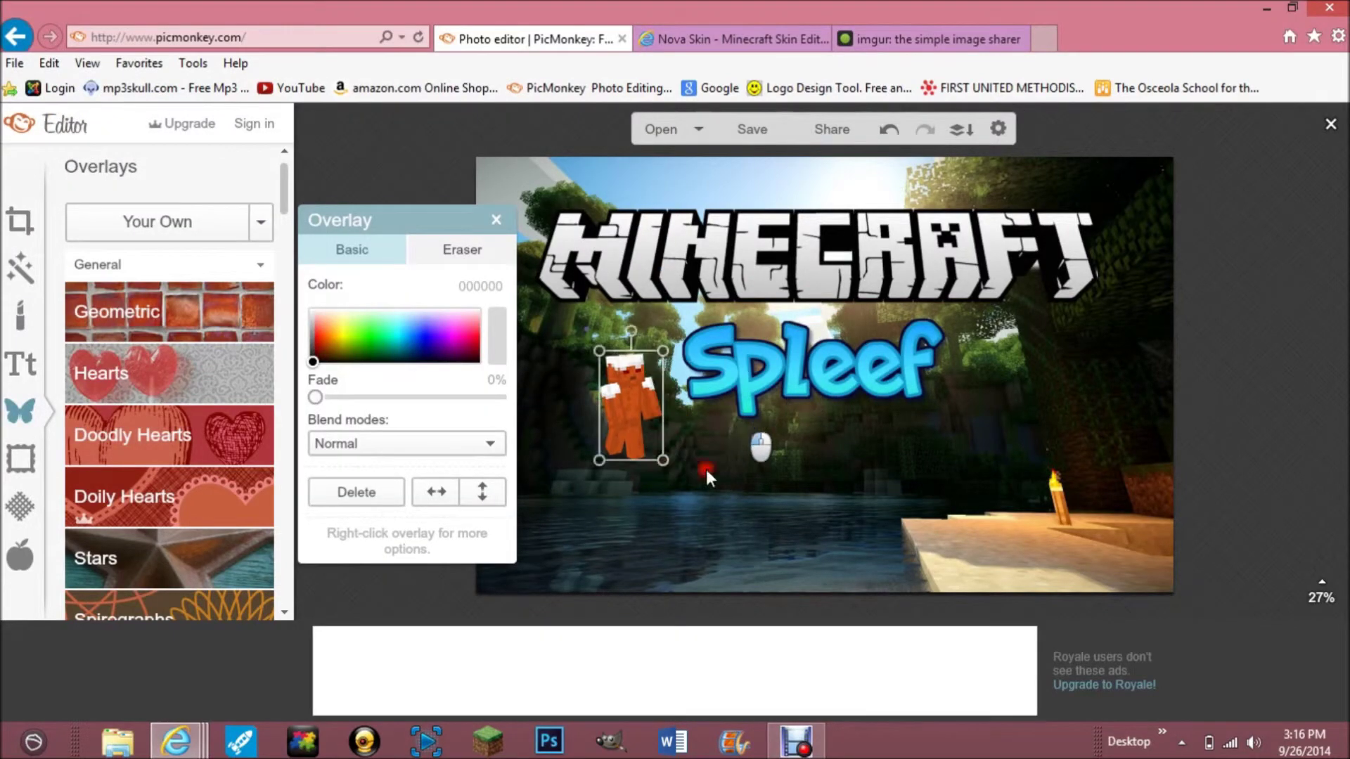
left_click_drag(655, 463, 703, 531)
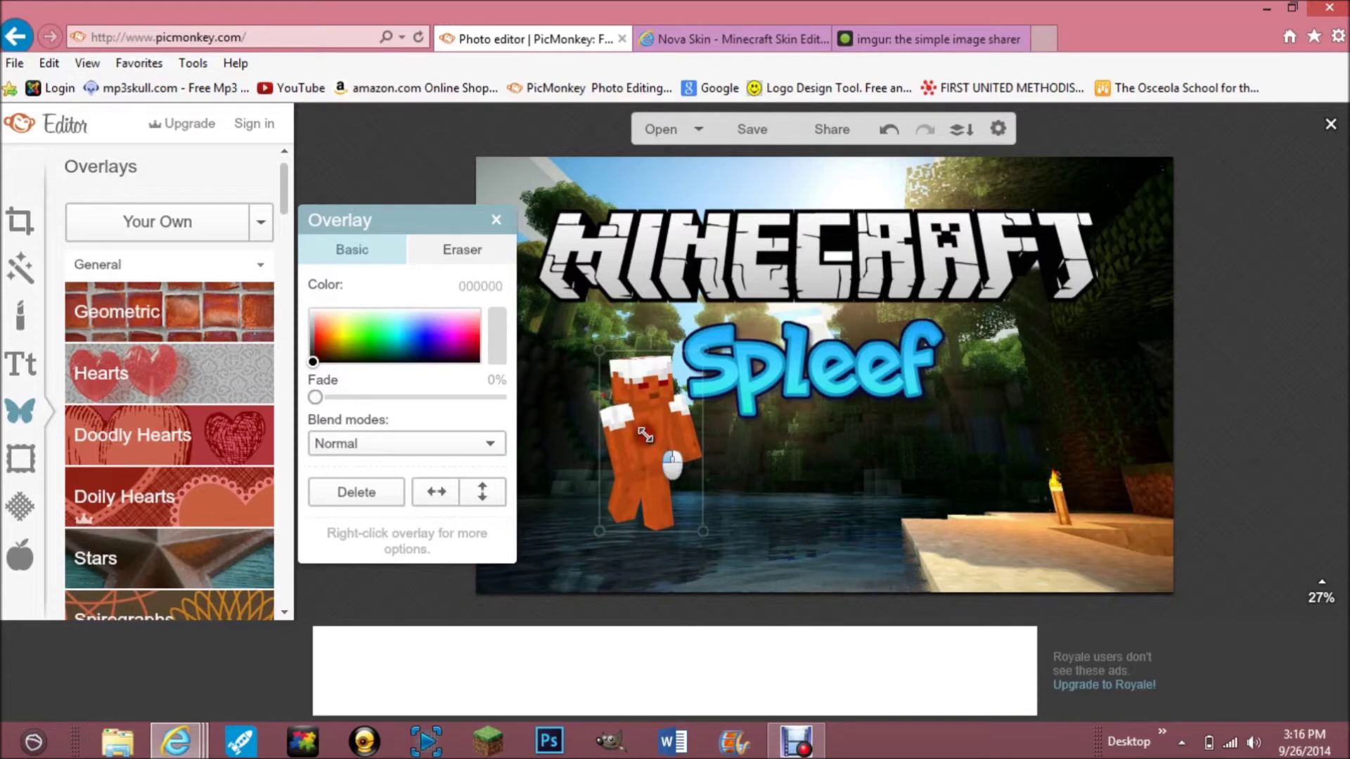
left_click_drag(648, 429, 624, 351)
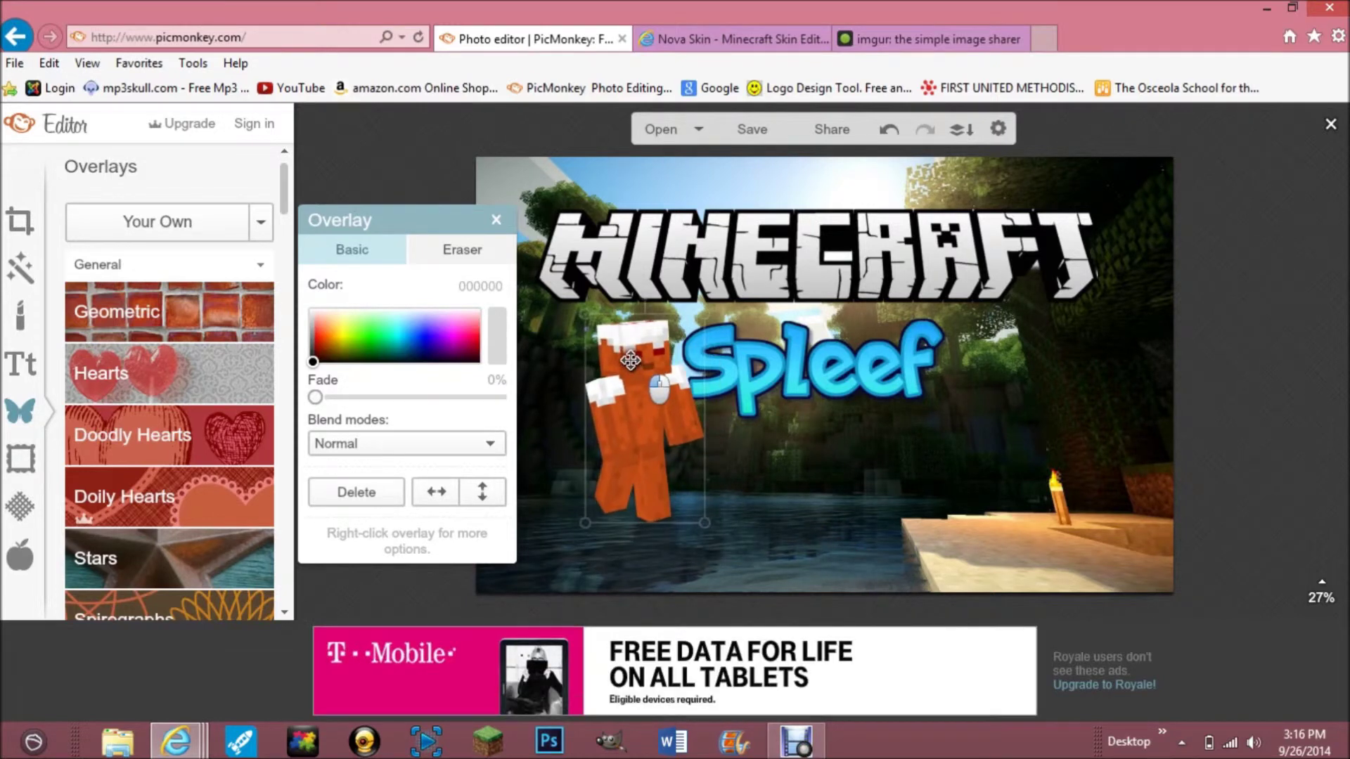
right_click(671, 388)
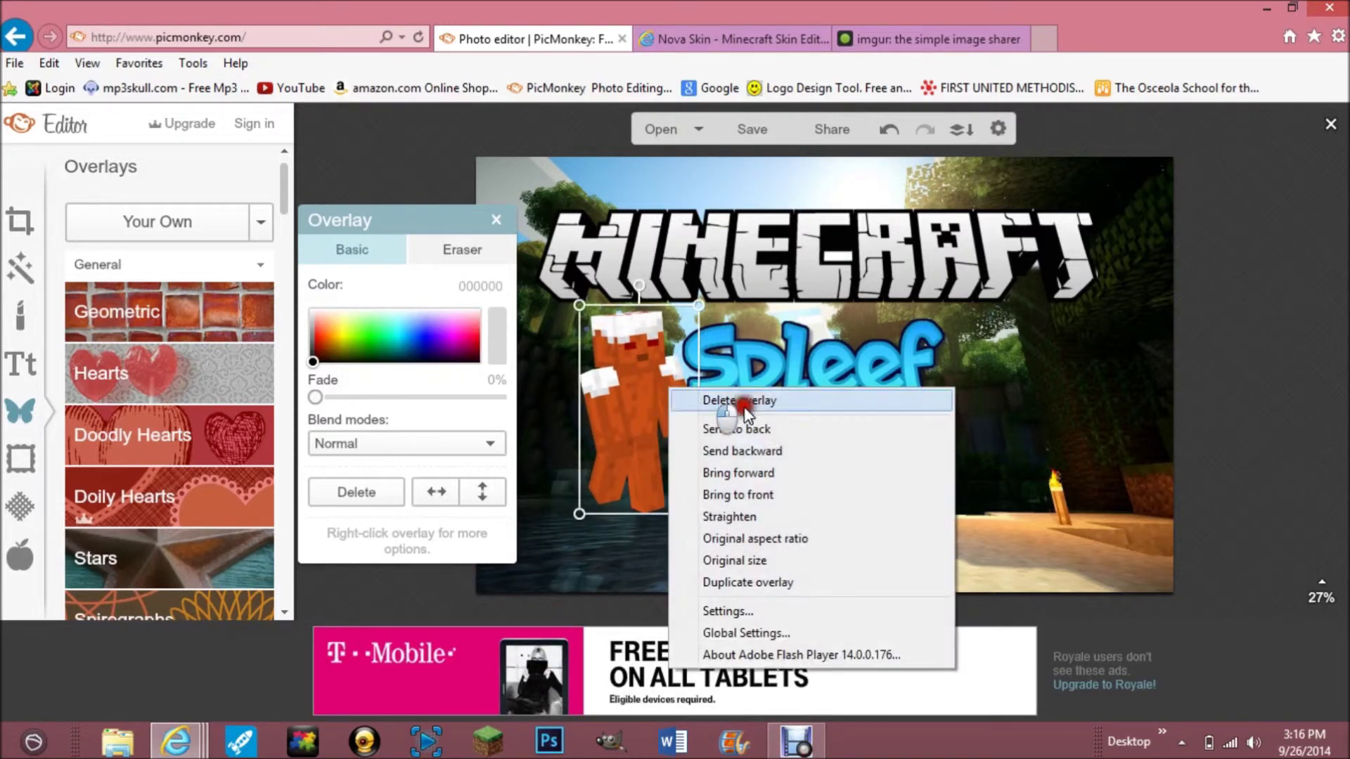
left_click(790, 425)
Make the Spleef logo slightly larger.
left_click(904, 433)
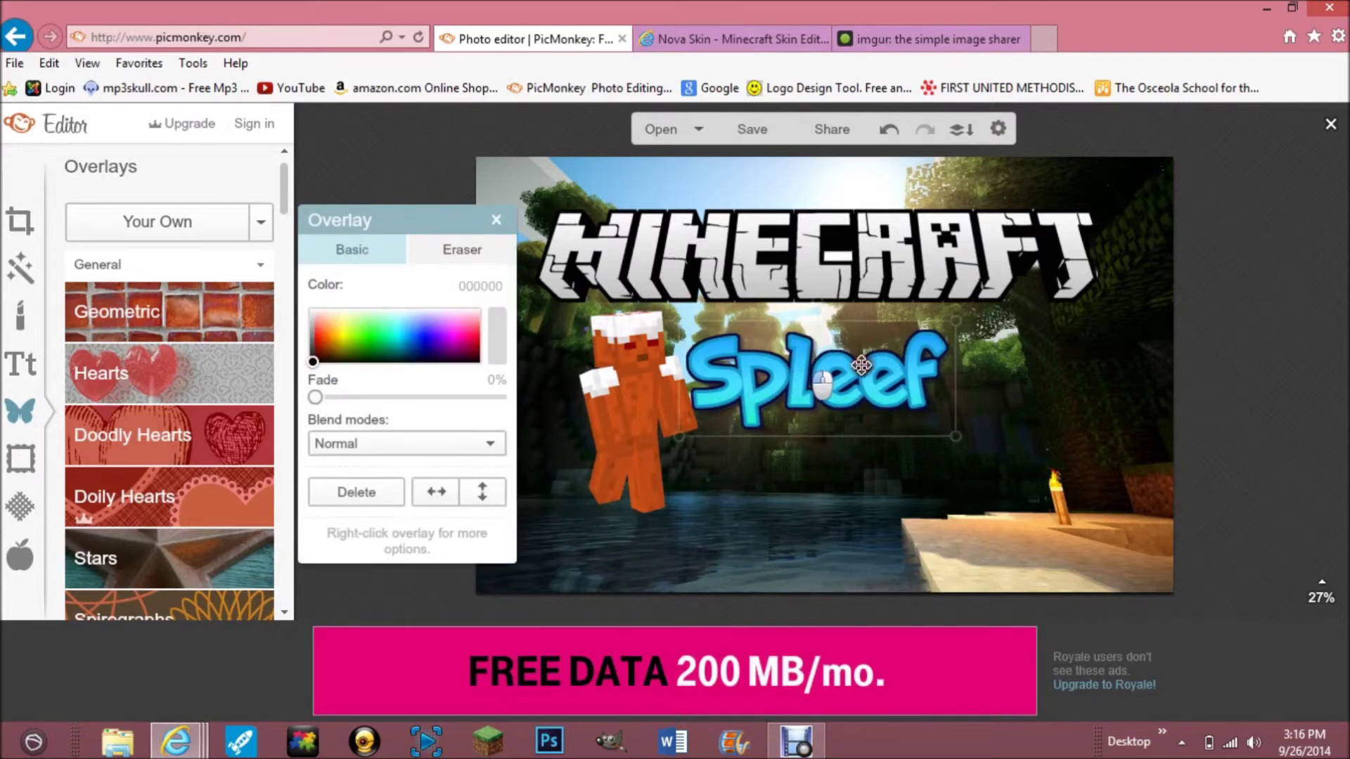
left_click_drag(944, 440, 964, 449)
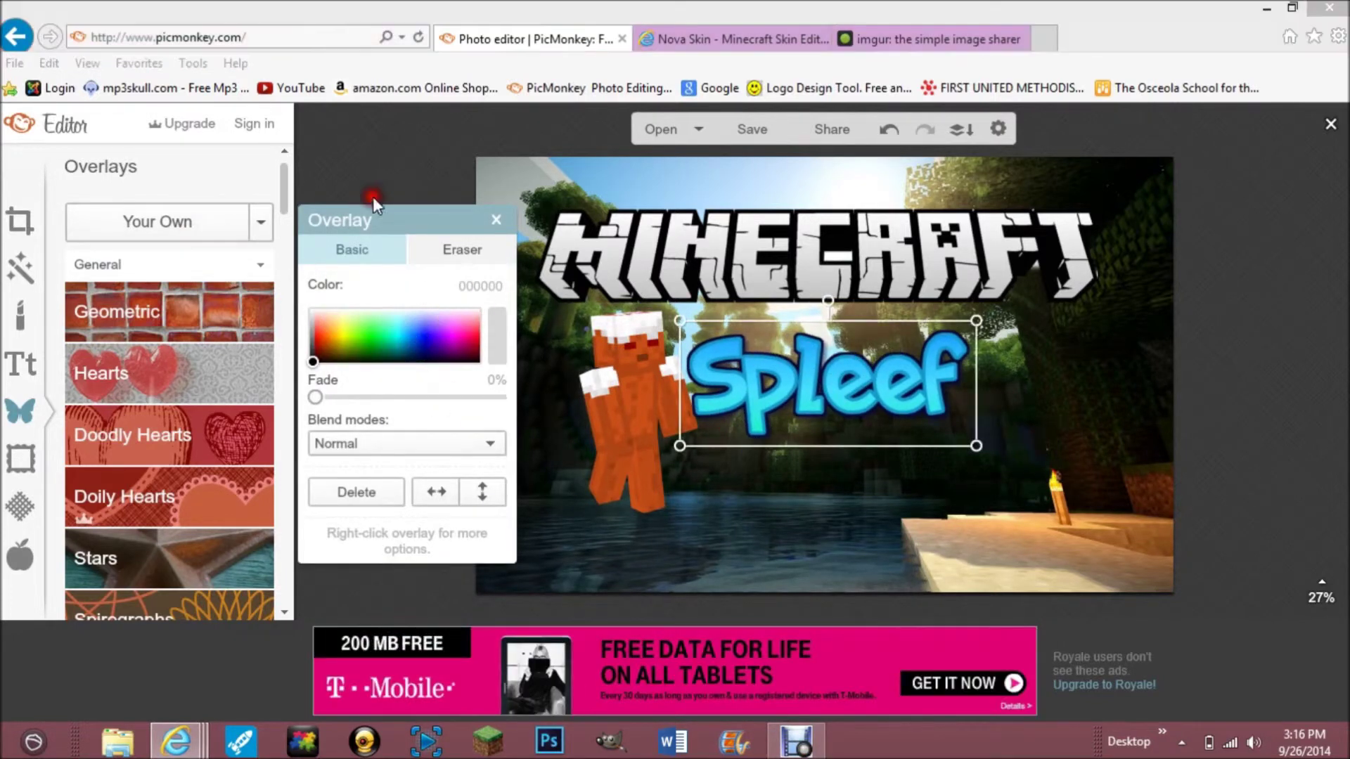
left_click(706, 130)
Add the CakeManExtreme Pose character overlay and flip it horizontally.
left_click_drag(642, 133, 642, 206)
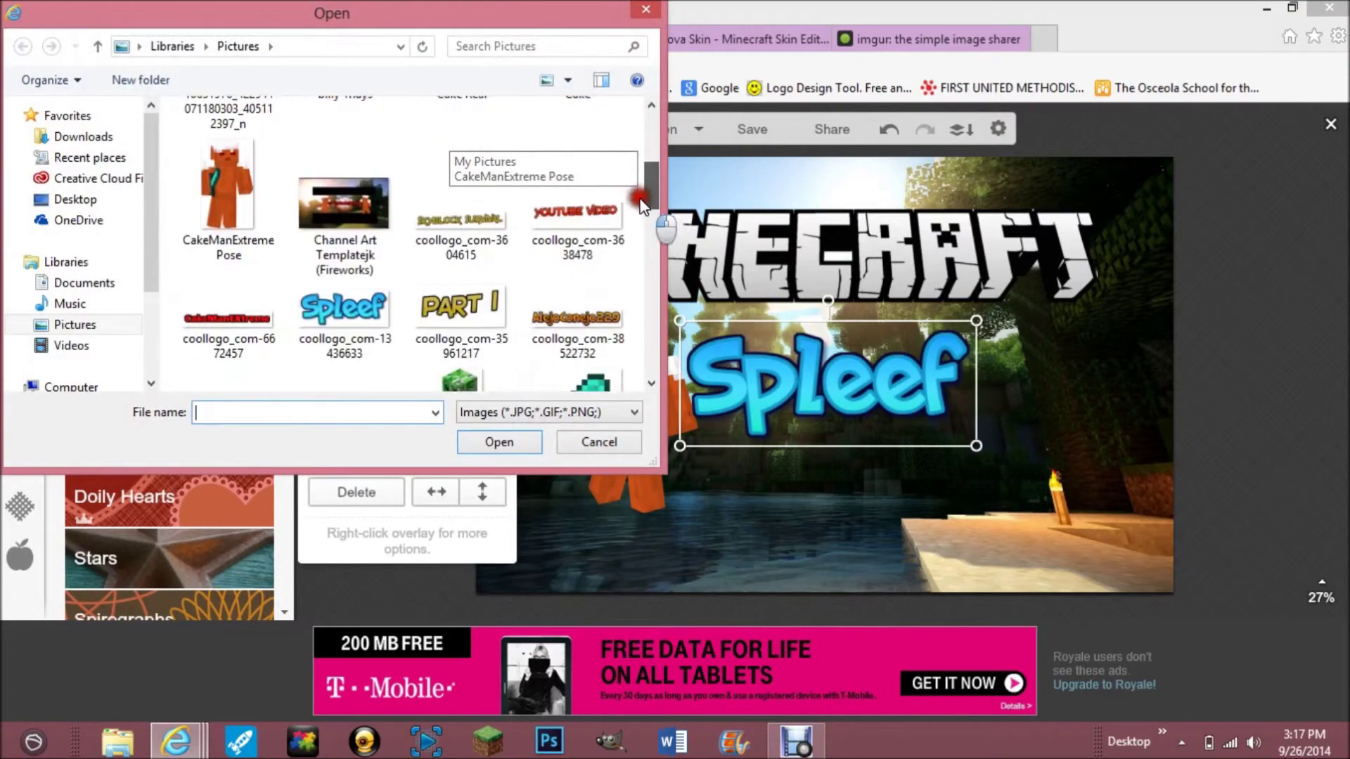
double_click(222, 163)
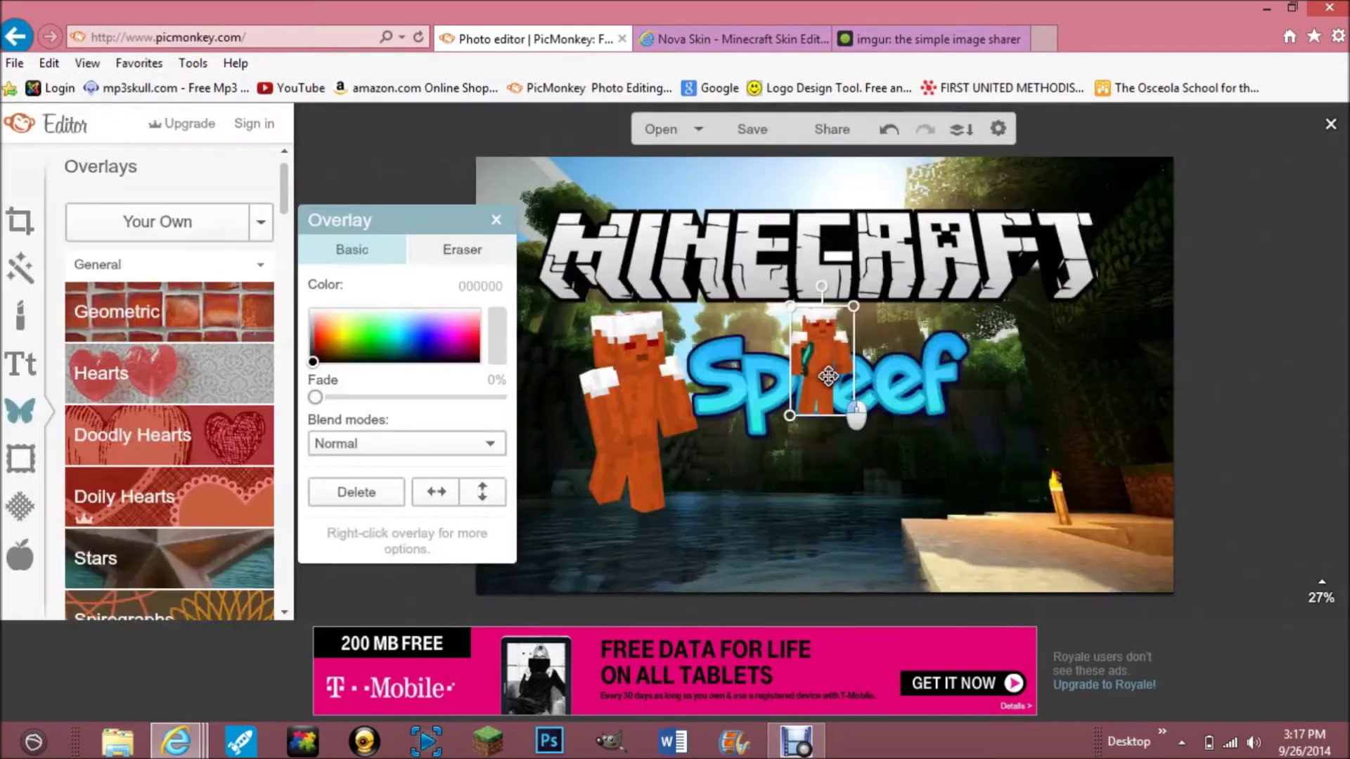
right_click(820, 361)
left_click(823, 399)
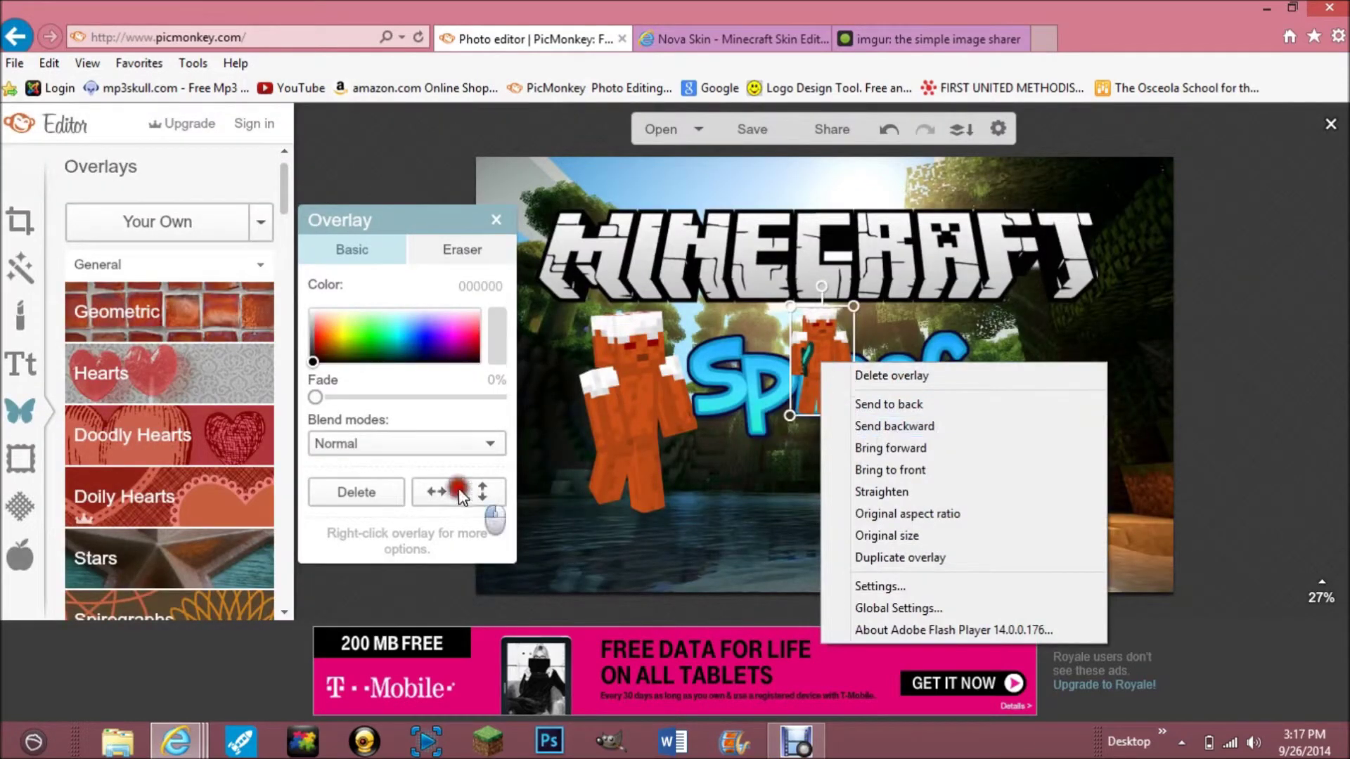
left_click(433, 494)
Enlarge the mirrored character, place it right of Spleef, and send it behind.
left_click_drag(853, 416, 1042, 499)
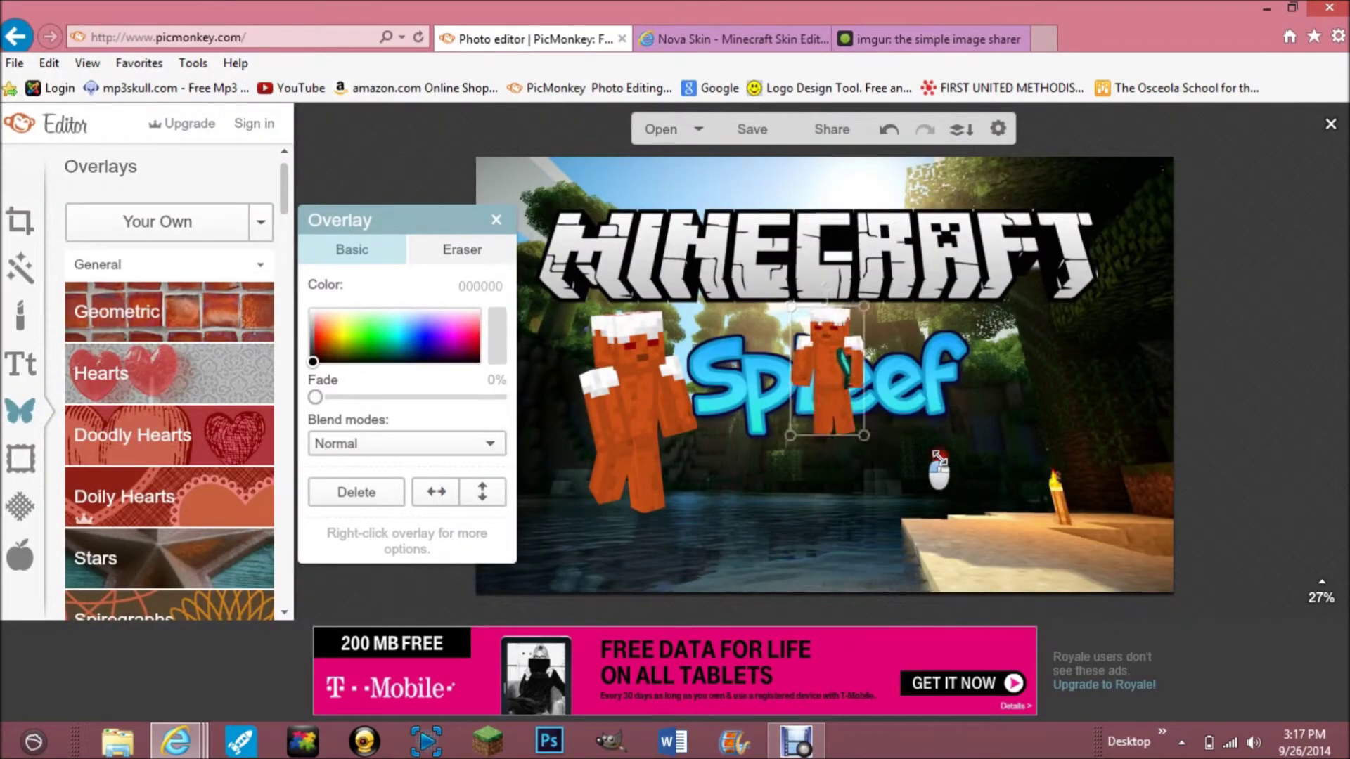
mouse_move(744, 407)
left_mouse_down()
mouse_move(802, 394)
mouse_move(735, 400)
left_mouse_up()
left_click_drag(872, 478, 1028, 448)
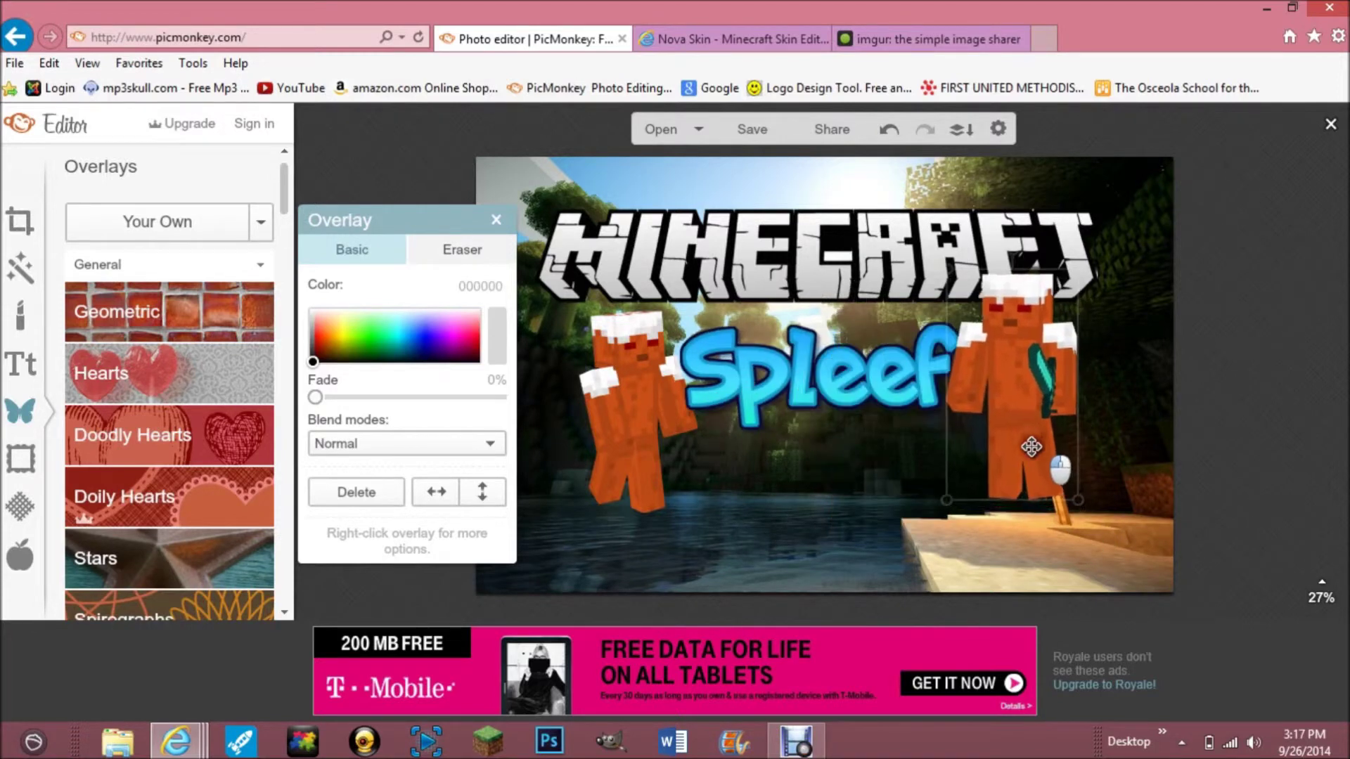
left_click_drag(1074, 507, 1063, 500)
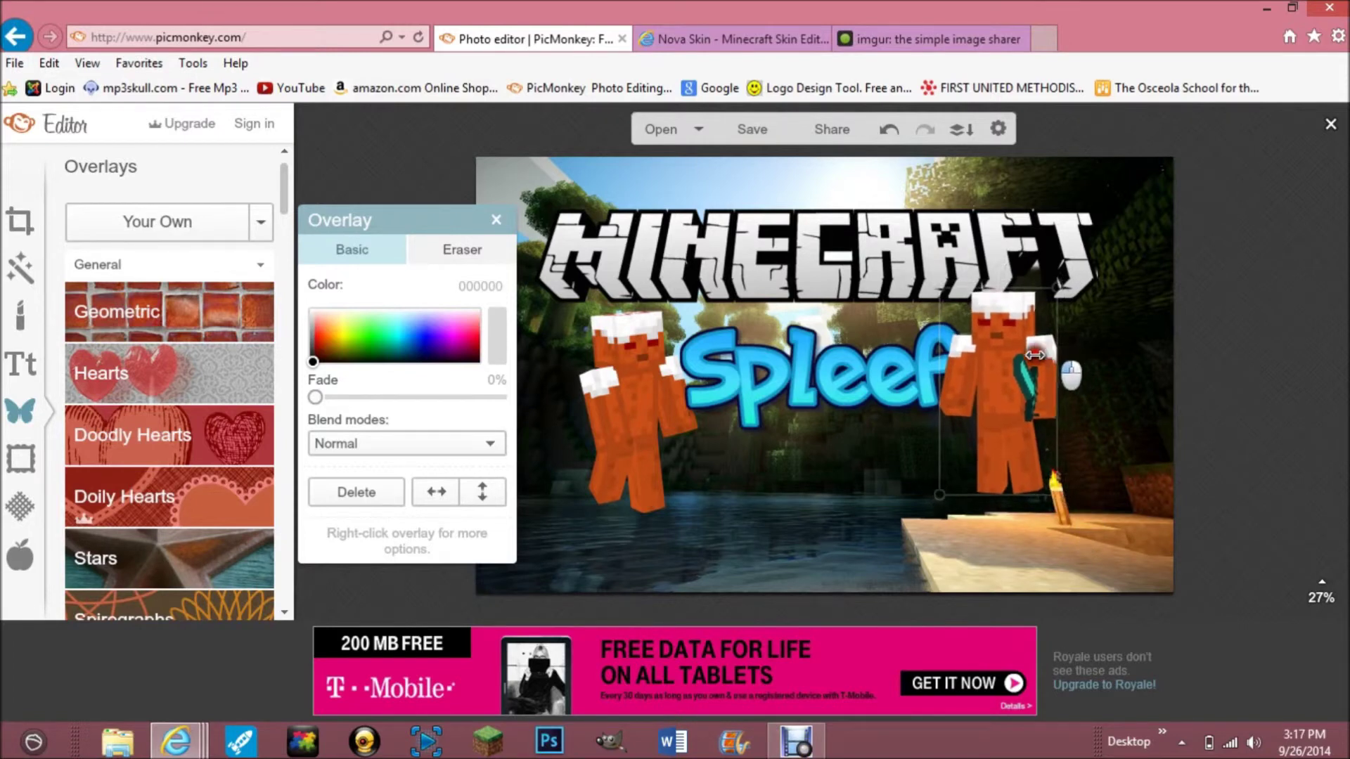
right_click(1023, 382)
left_click(1053, 407)
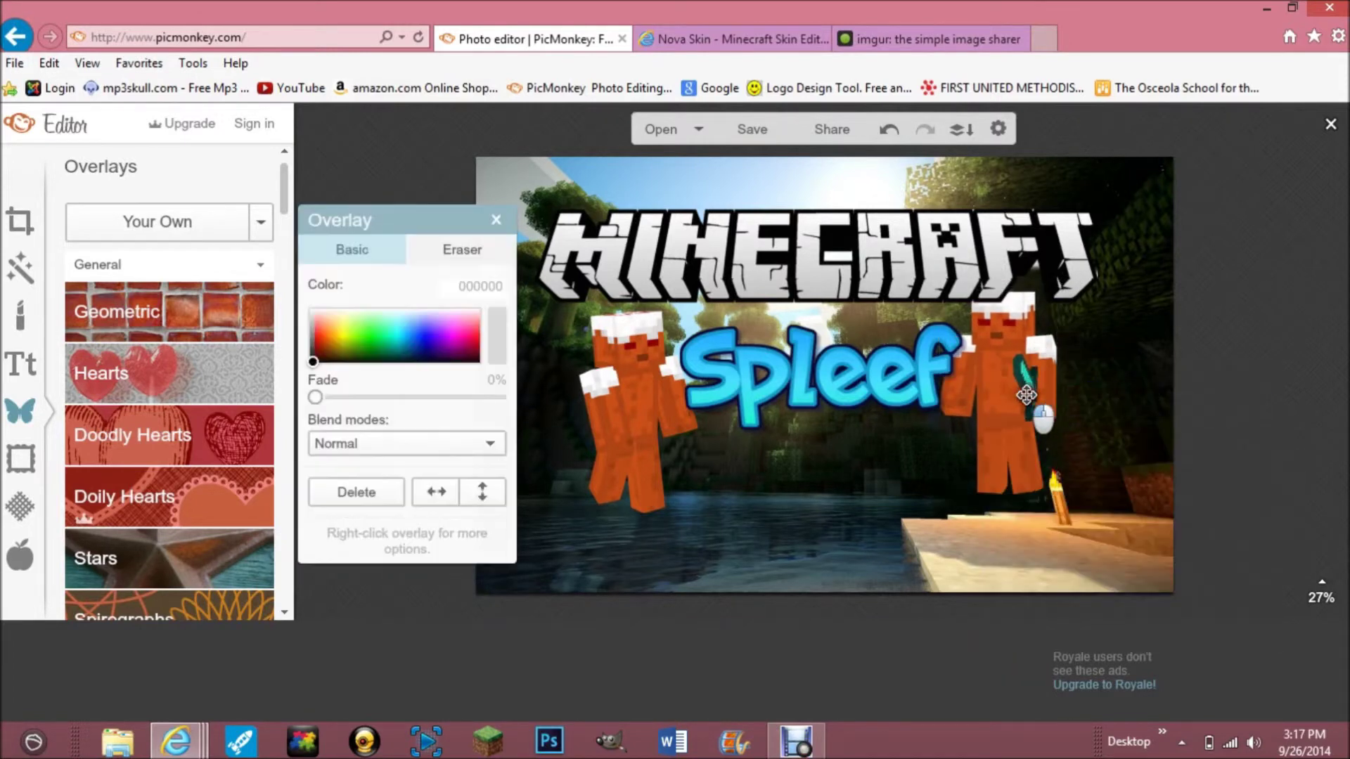
mouse_move(1015, 392)
left_mouse_down()
mouse_move(1028, 398)
mouse_move(1010, 409)
left_mouse_up()
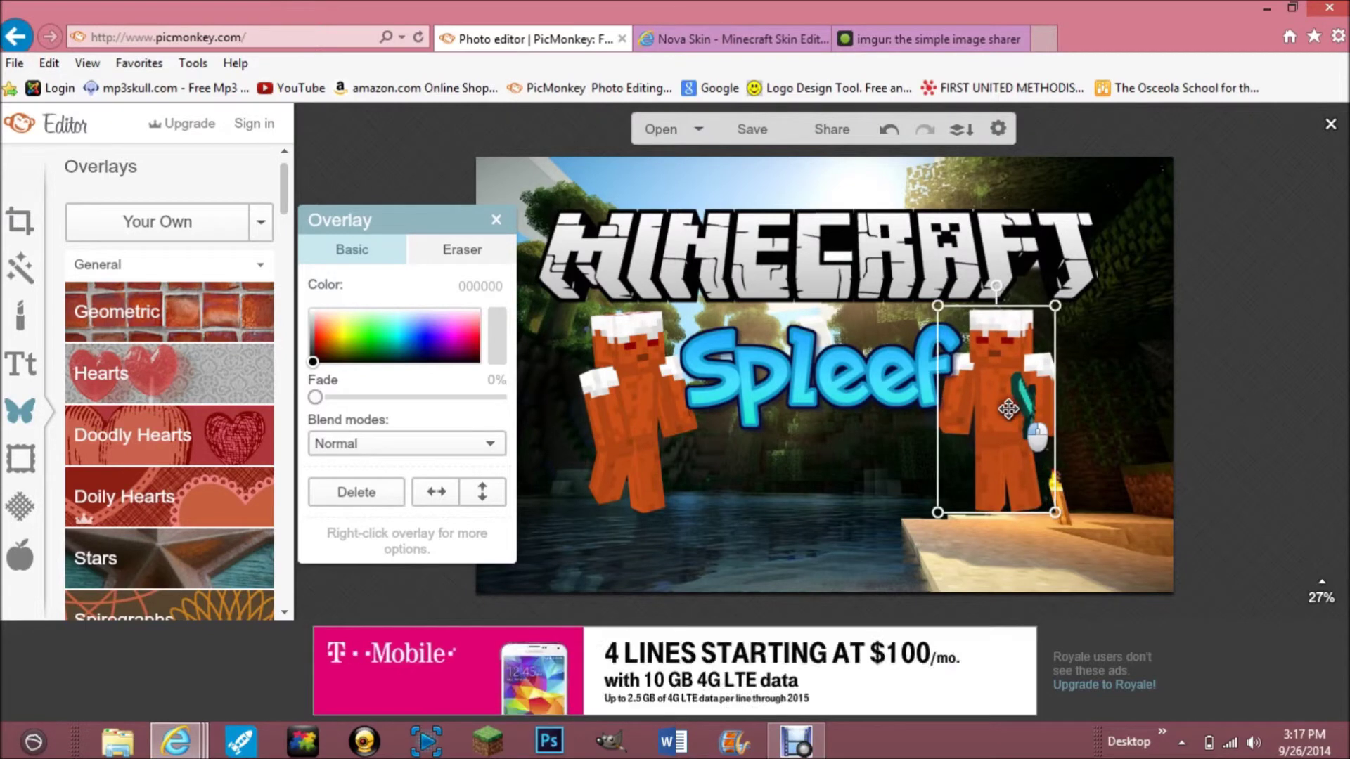
left_click(1169, 391)
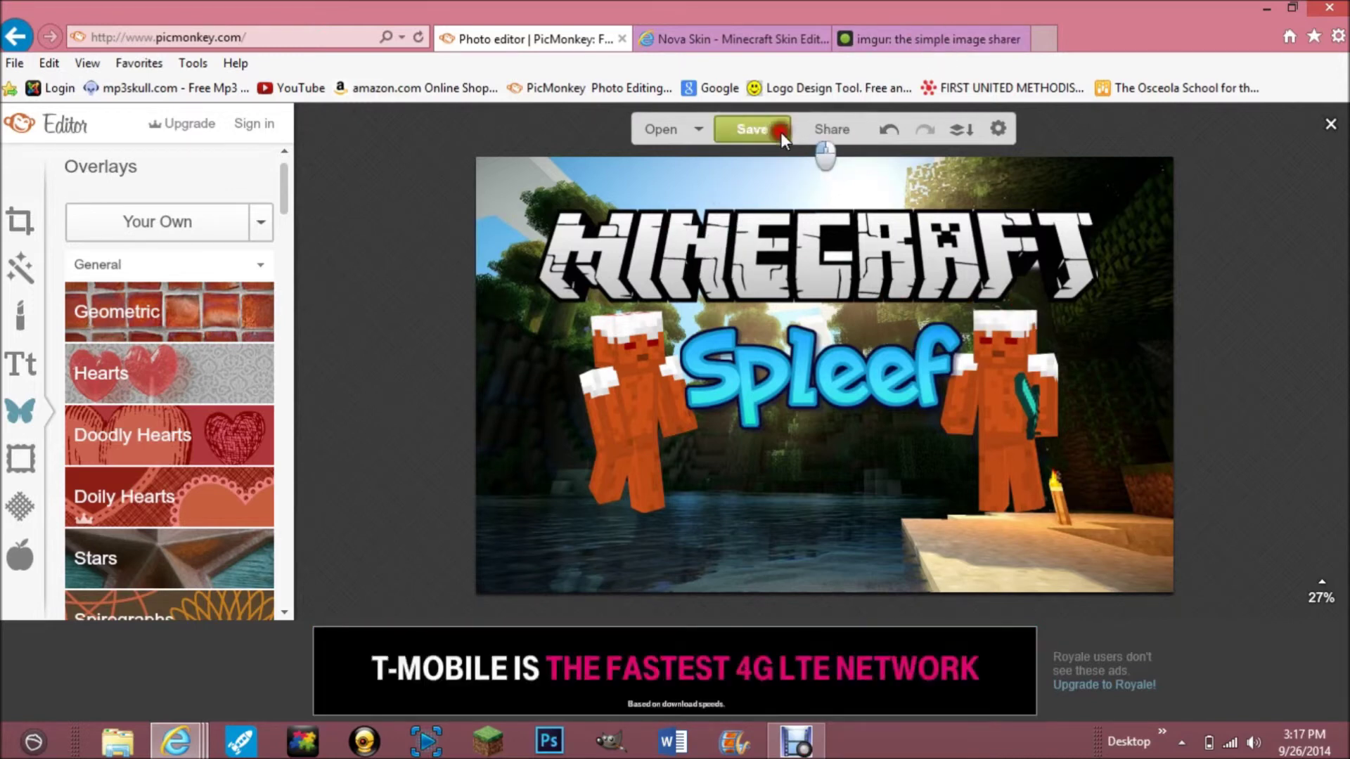
Save the thumbnail to the computer as the JPG 'youtube tumbnail'.
left_click(764, 140)
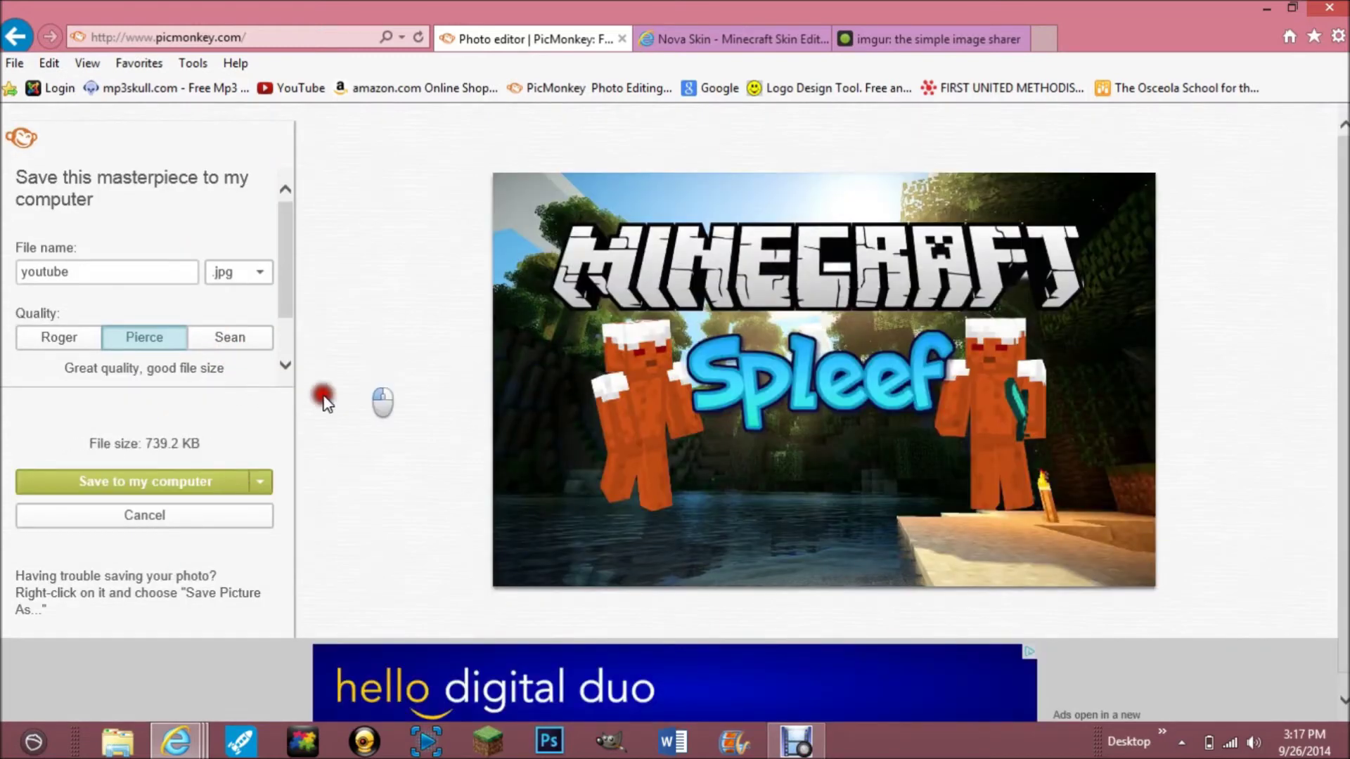
left_click(226, 484)
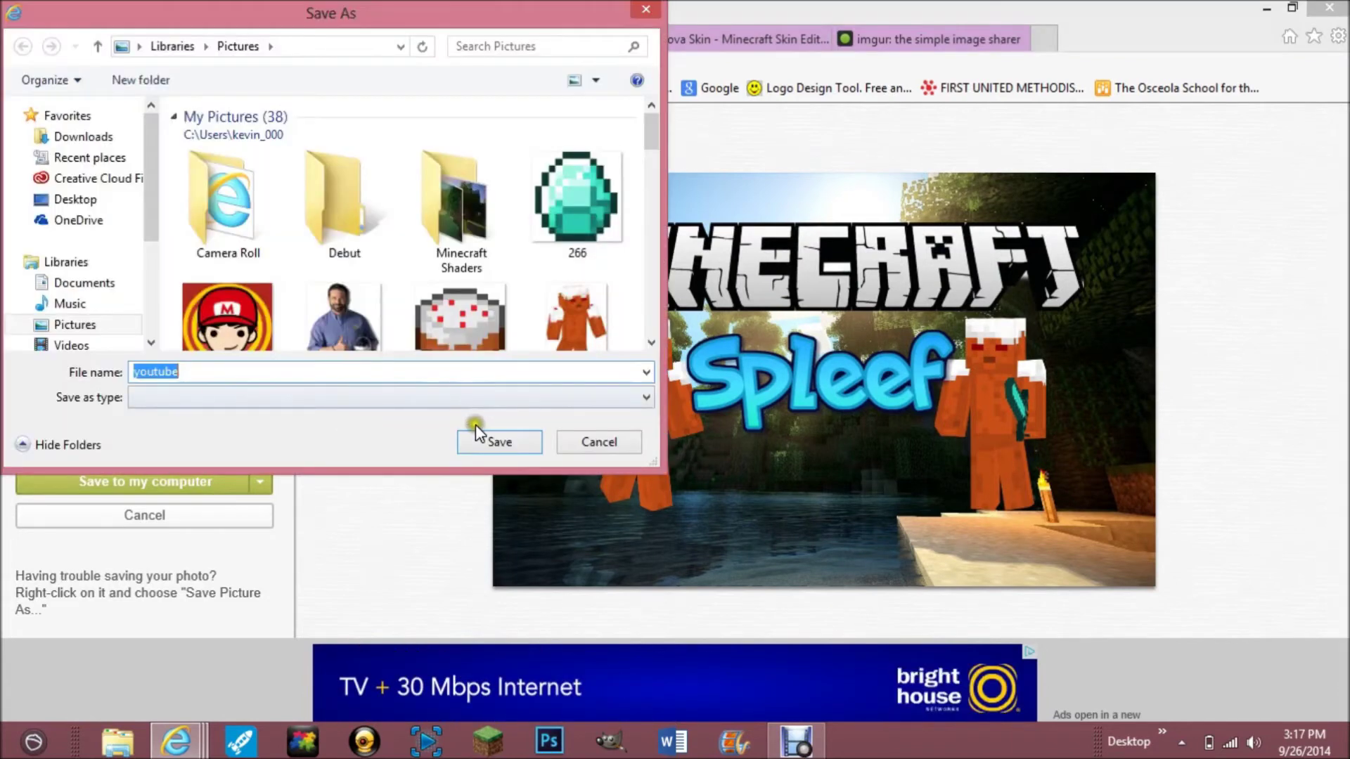
left_click(446, 374)
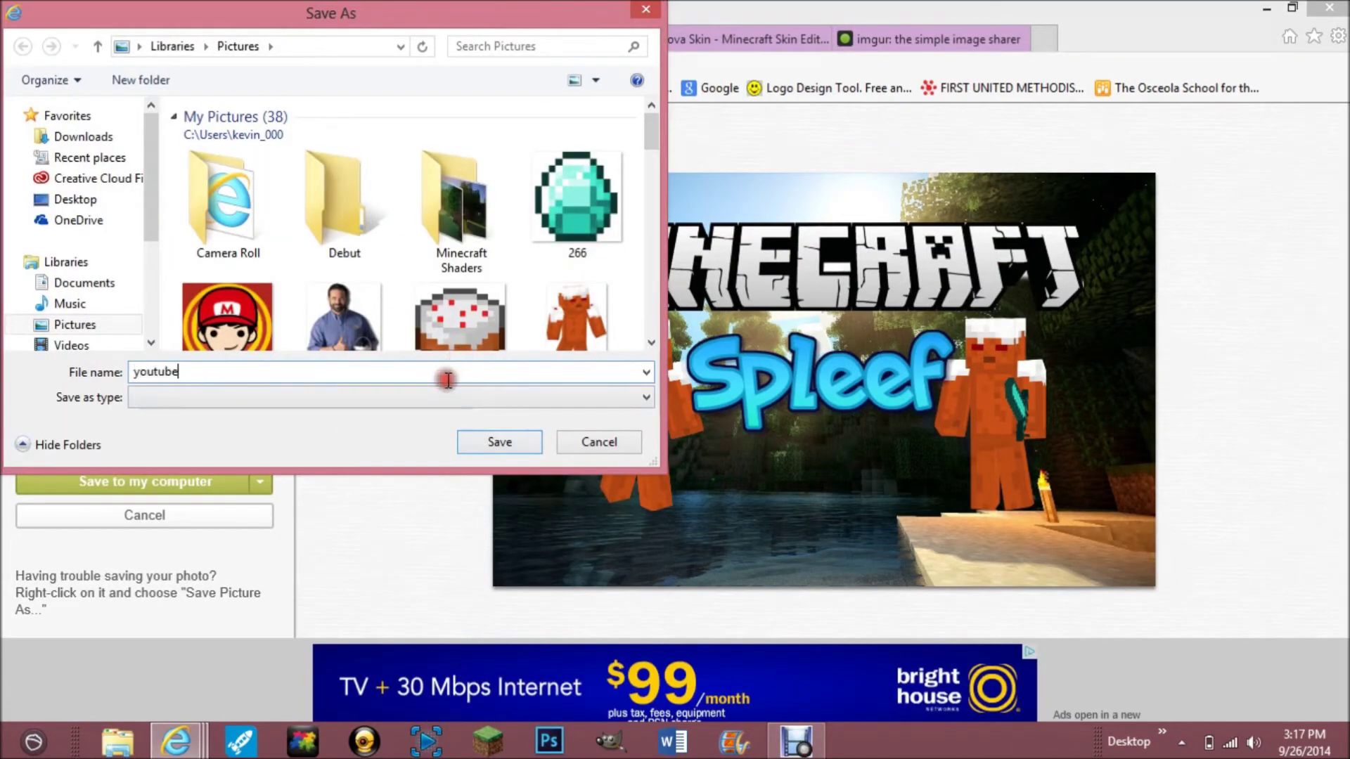
type(" tum")
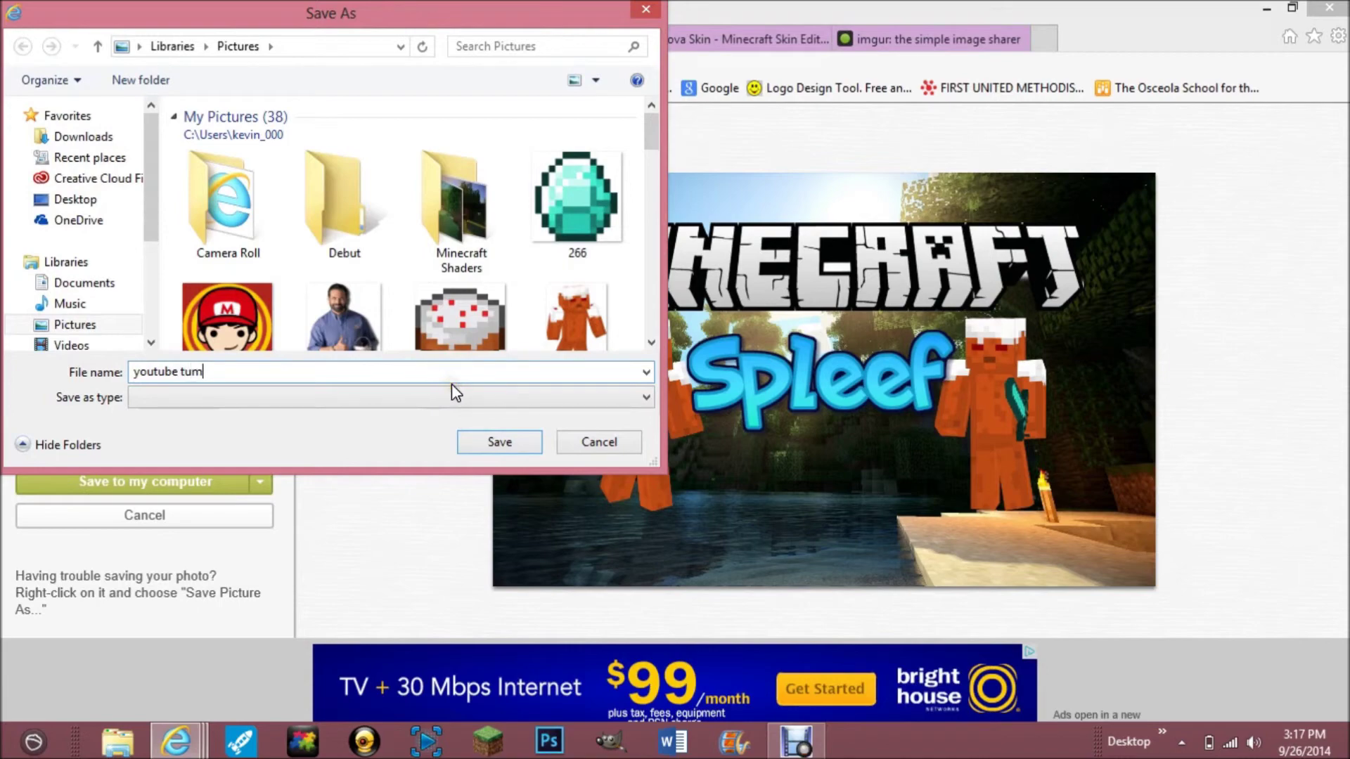
type("bnail")
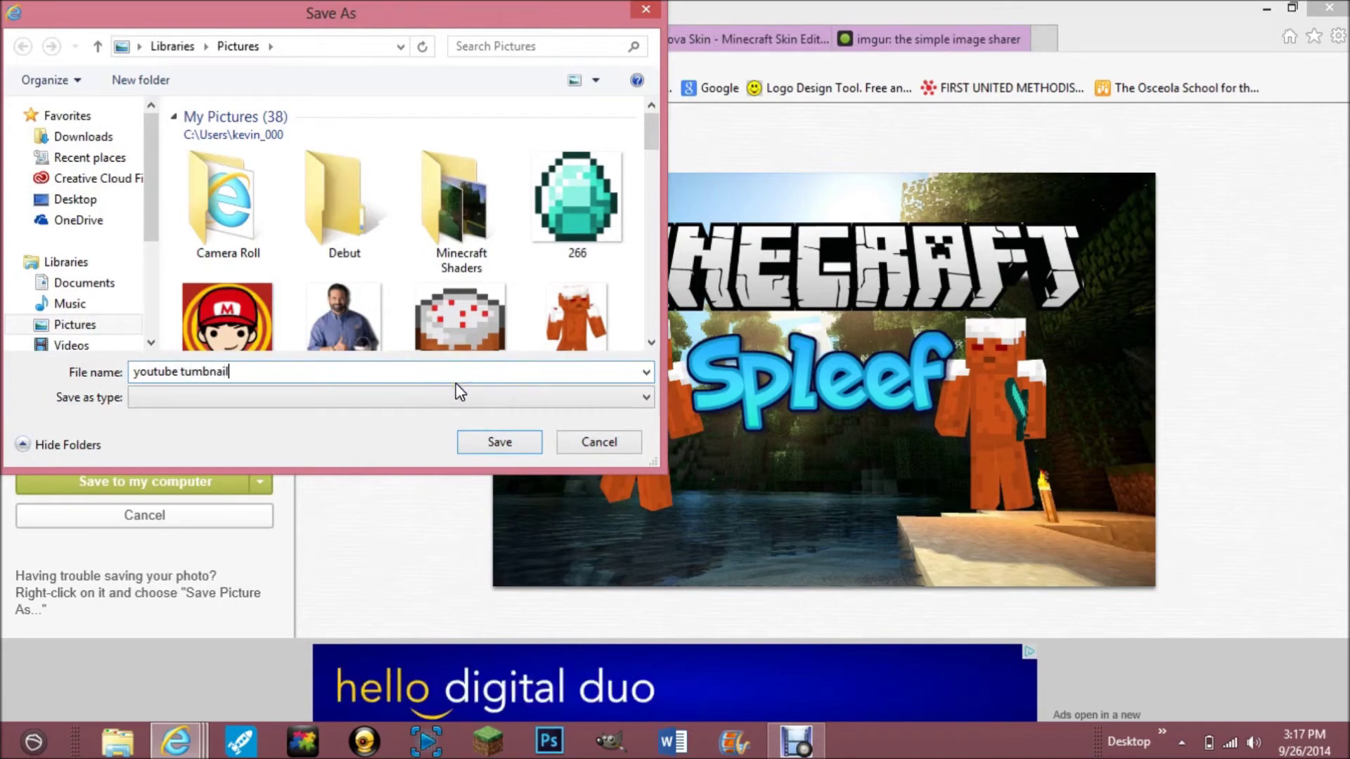
key("Return")
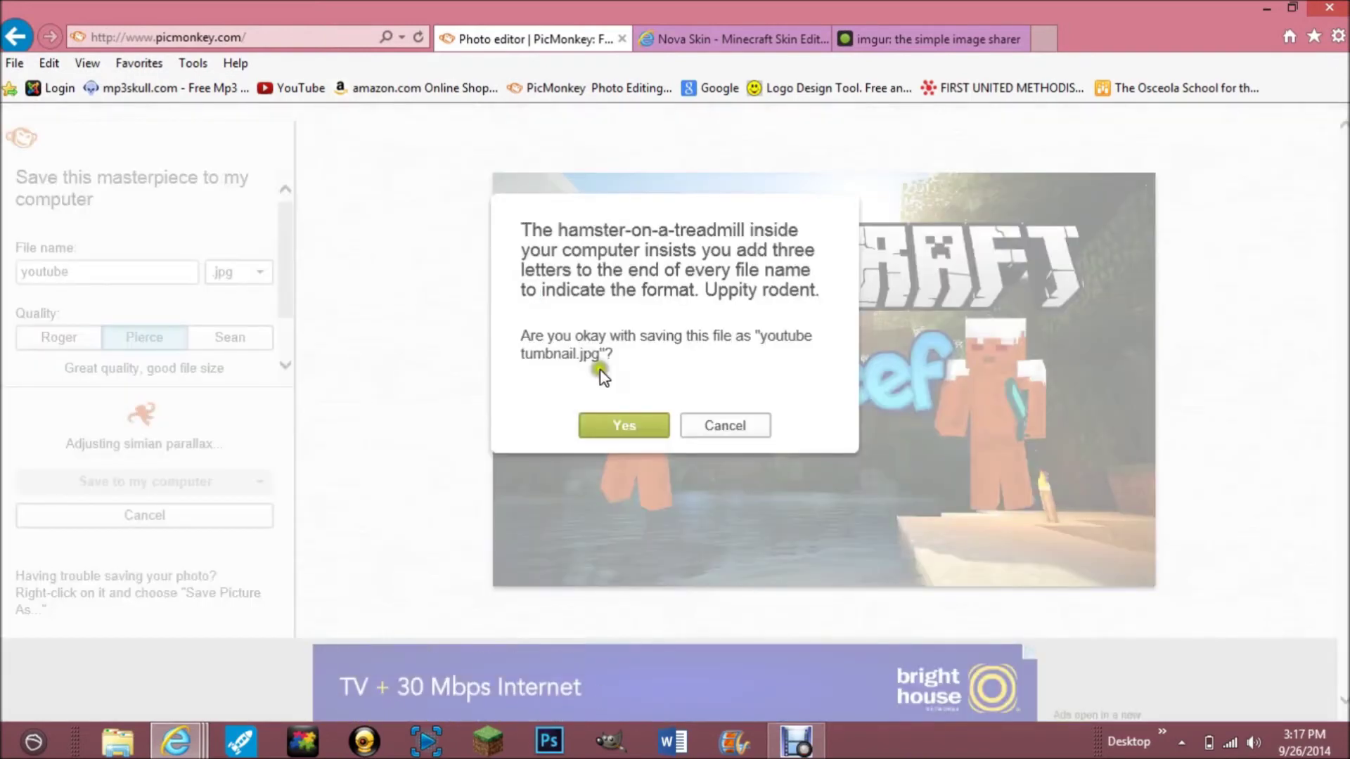
left_click(730, 424)
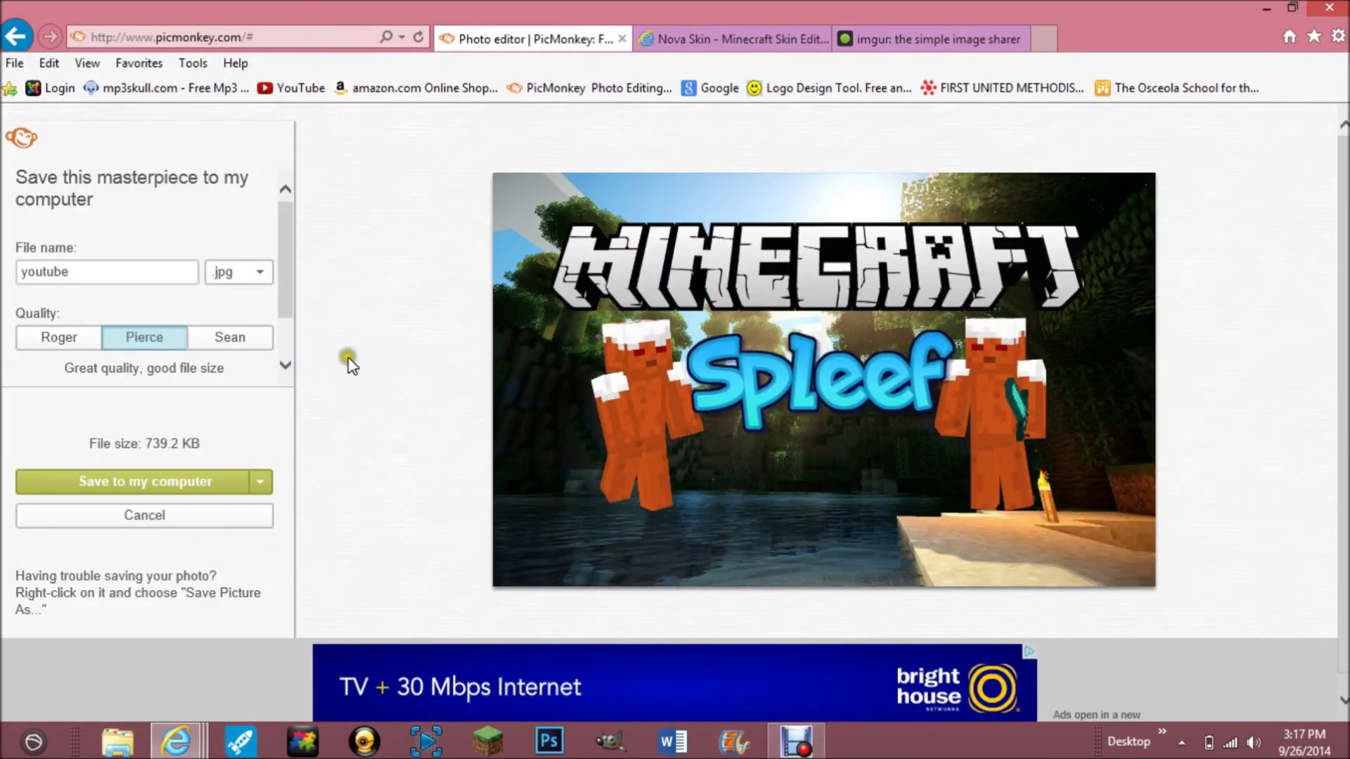
left_click(260, 481)
left_click(226, 505)
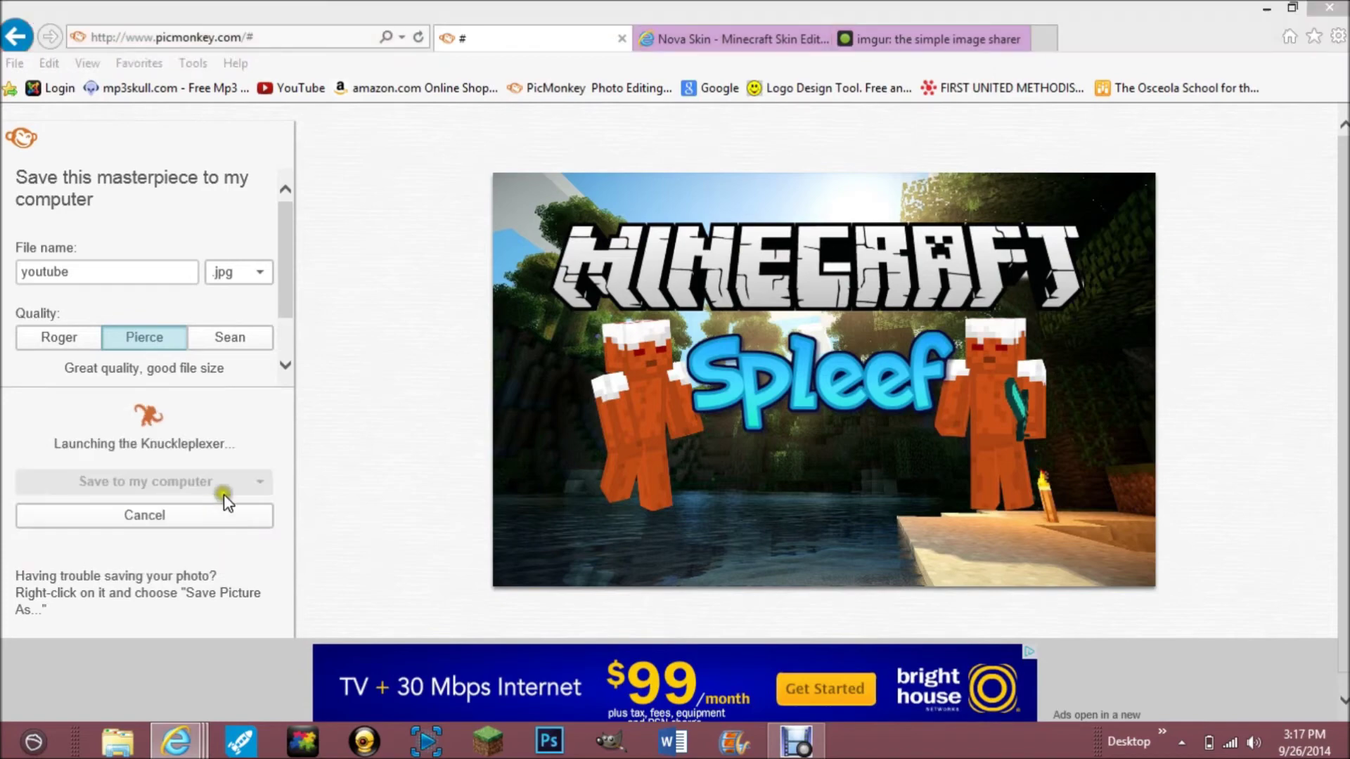
left_click(498, 442)
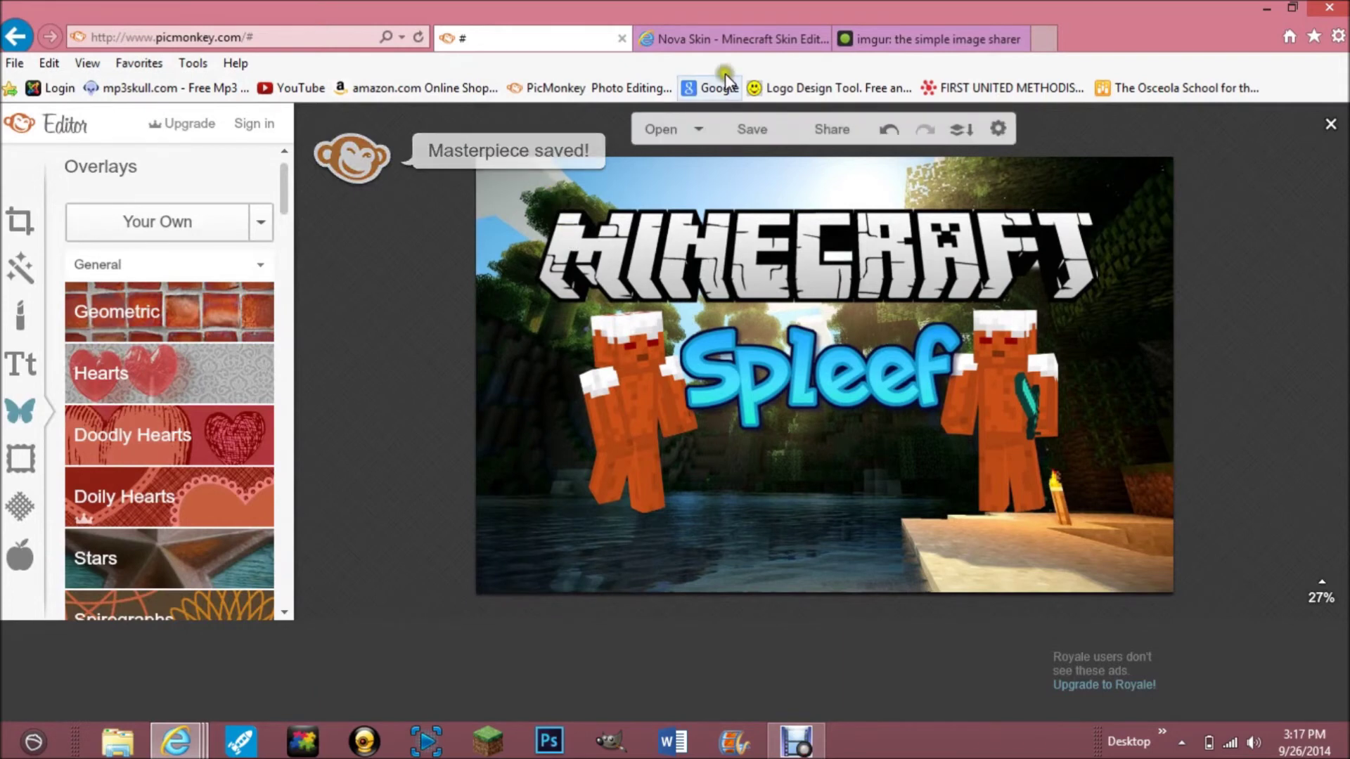
Close the Imgur browser tab.
left_click(1021, 39)
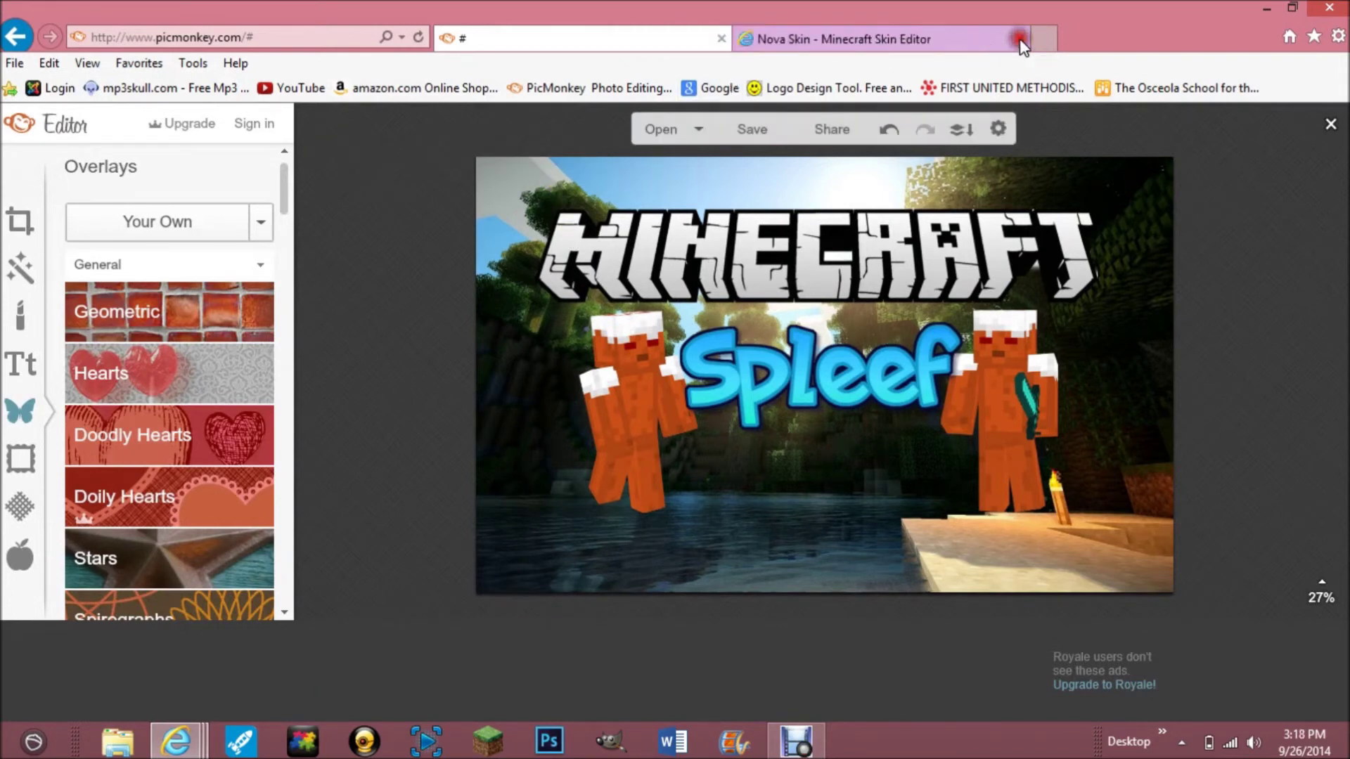